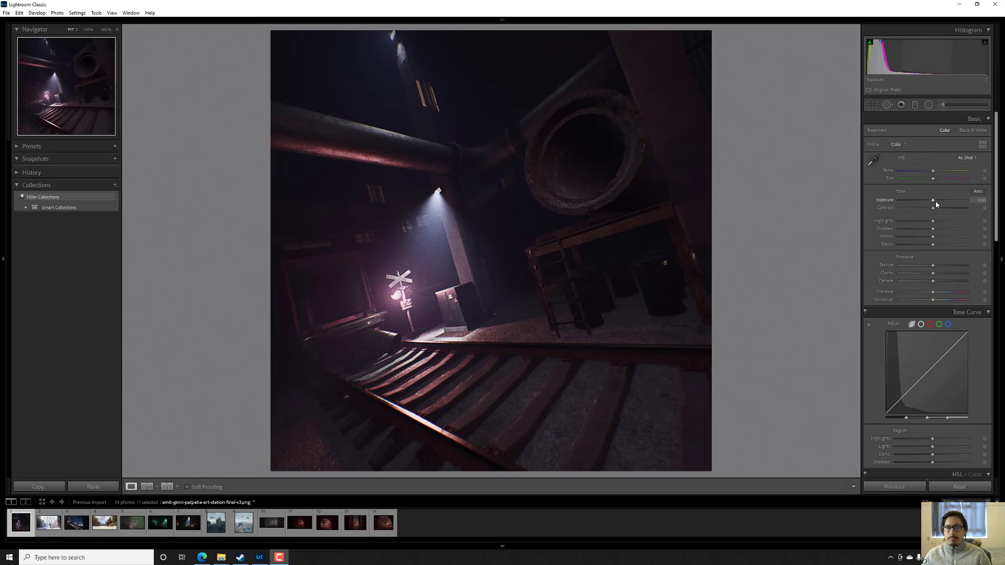
Adjust the dark railway scene to exposure +1.20, contrast +12, highlights −12, shadows +26, whites −2 and blacks +22
drag(934, 200, 947, 200)
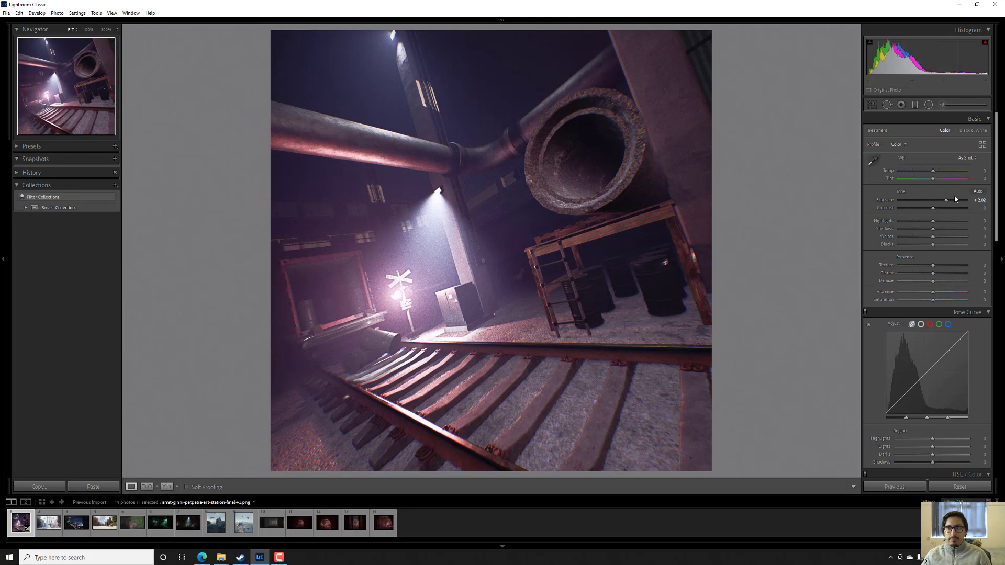
mouse_move(947, 202)
mouse_down()
mouse_move(936, 202)
mouse_move(945, 199)
mouse_up()
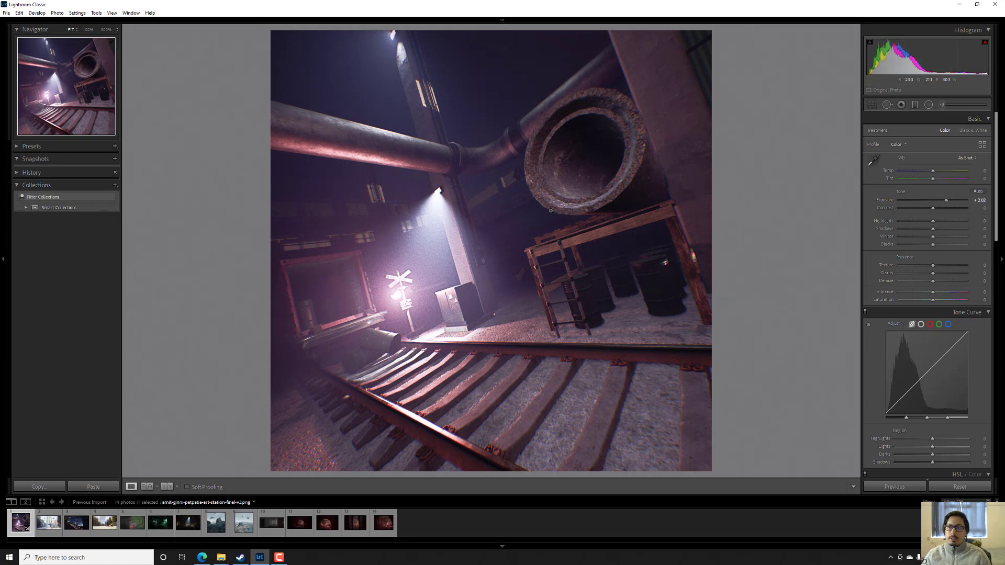
drag(933, 209, 952, 209)
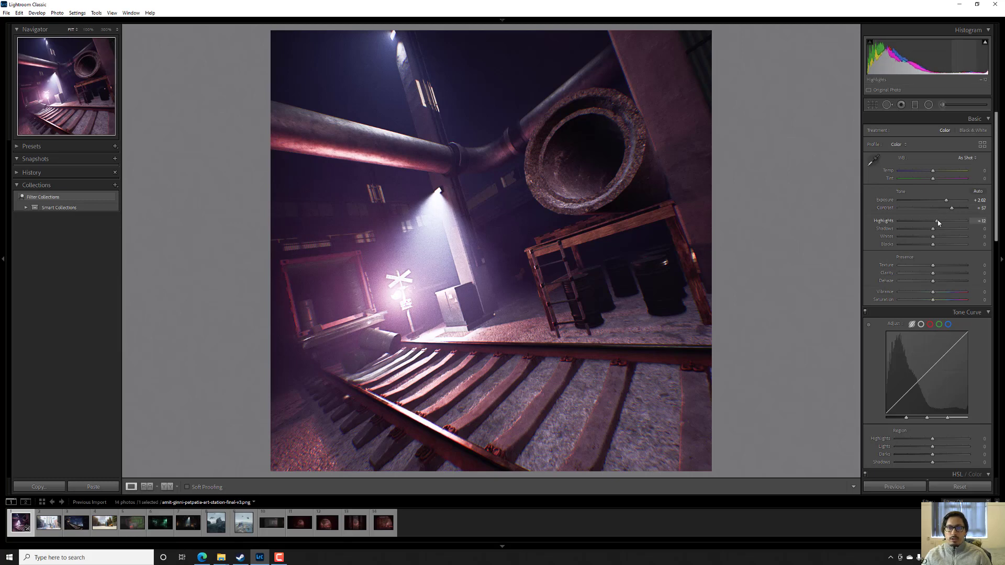
mouse_move(934, 220)
mouse_down()
mouse_move(919, 226)
mouse_move(943, 232)
mouse_move(926, 238)
mouse_up()
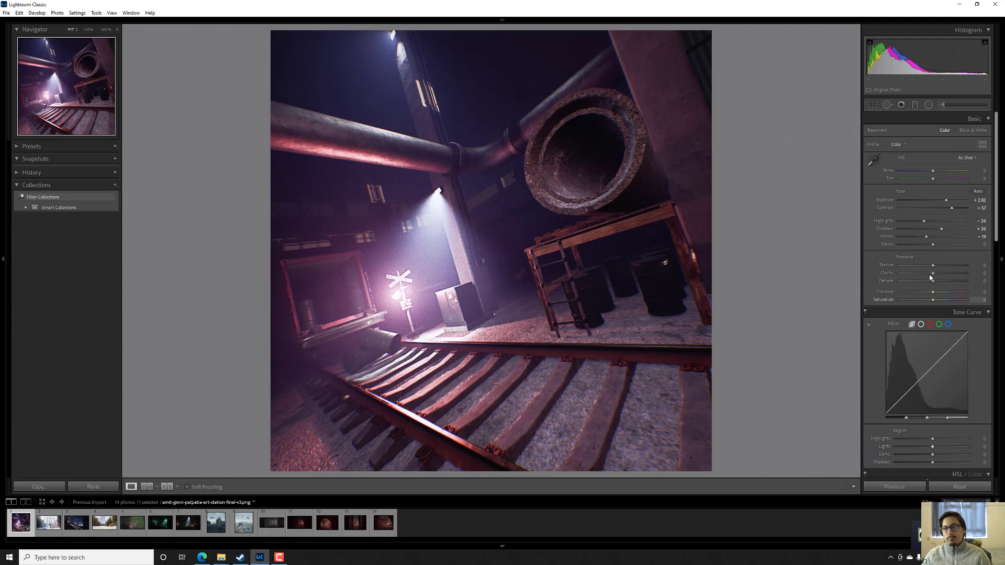
mouse_move(926, 237)
mouse_down()
mouse_move(907, 242)
mouse_move(942, 246)
mouse_up()
mouse_move(946, 209)
mouse_down()
mouse_move(938, 213)
mouse_move(941, 202)
mouse_up()
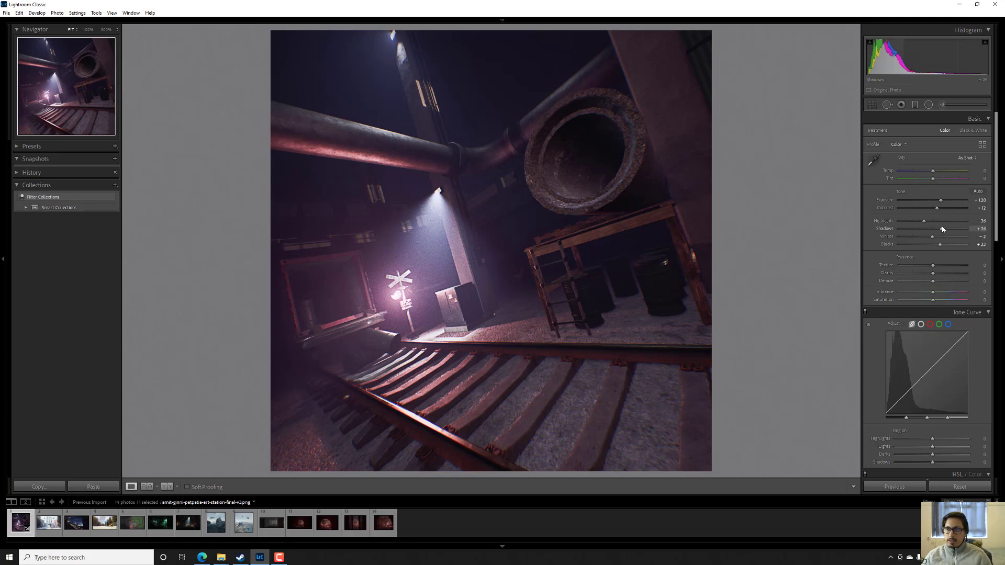
drag(924, 220, 930, 221)
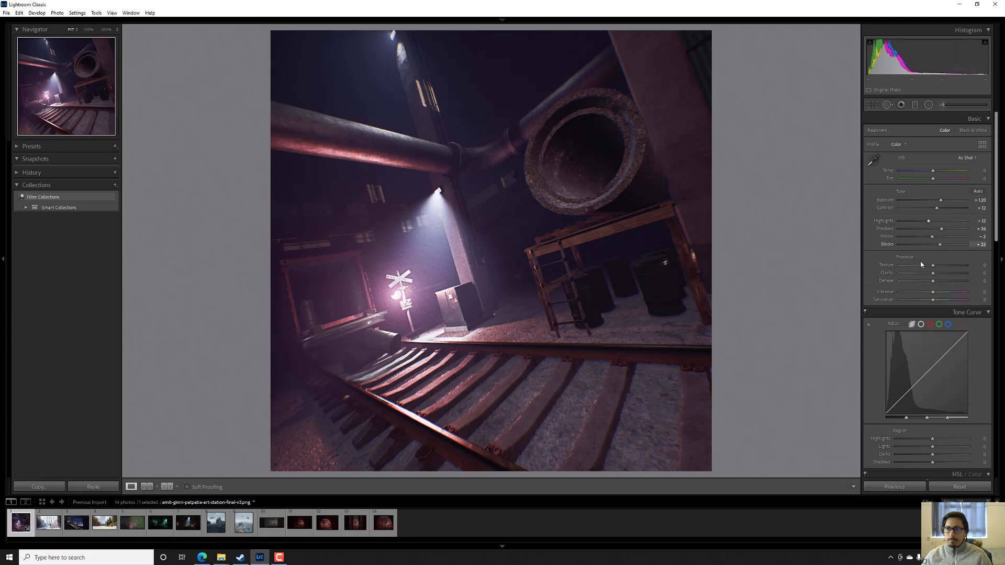
Try a midtone luminance change and a red midtone tint in color grading, and undo both
scroll(935, 266, down, 5)
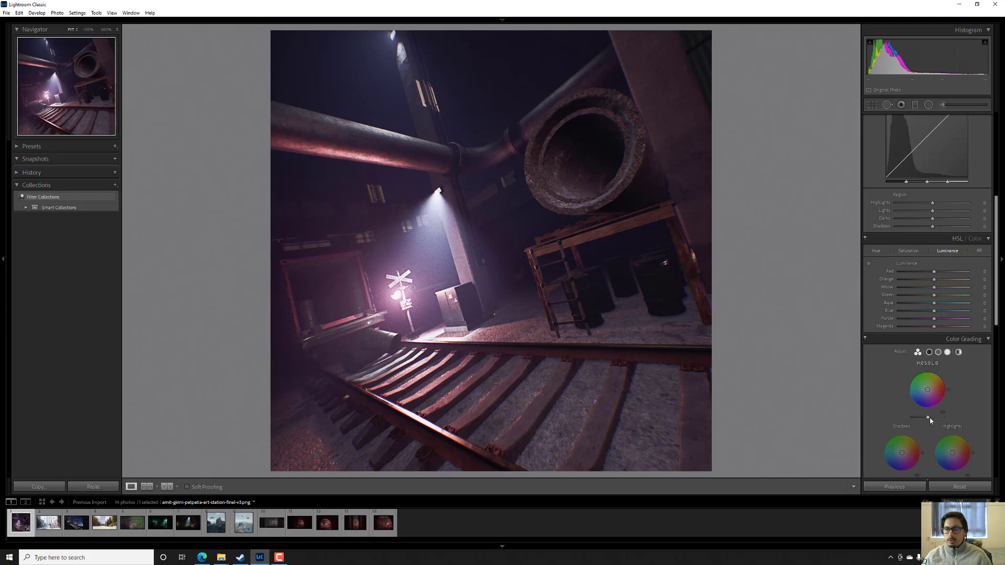
drag(930, 419, 933, 421)
key(ctrl+z)
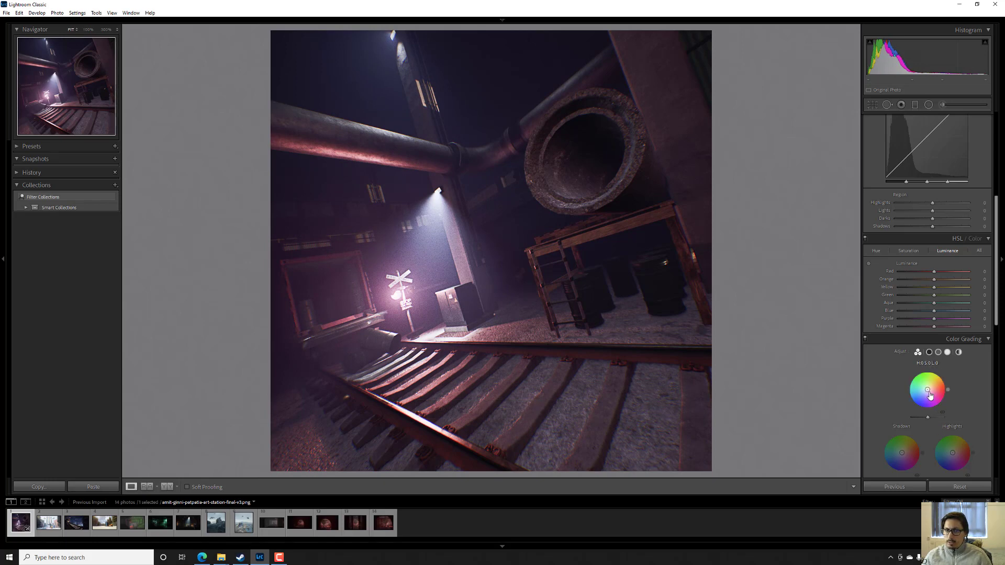
drag(932, 396, 931, 390)
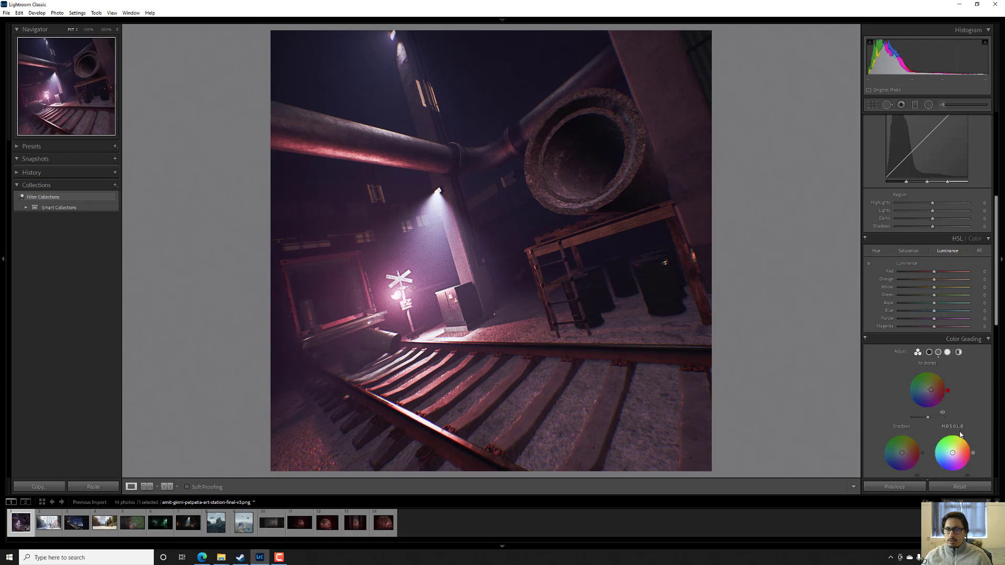
scroll(959, 389, down, 3)
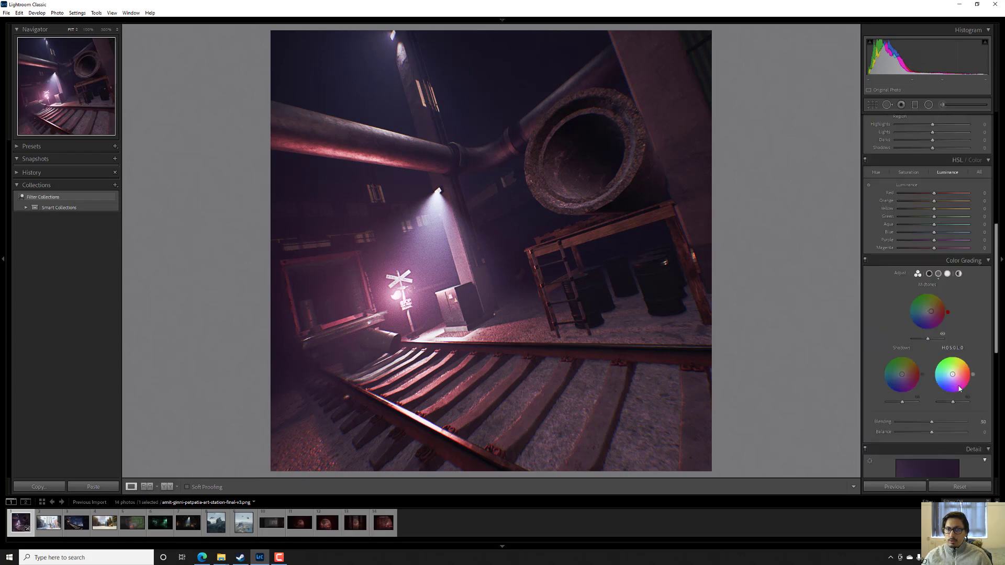
key(ctrl+z)
Color grade the railway scene with pink highlights at saturation 17, slightly blue-violet midtones and teal shadows
drag(952, 382, 956, 375)
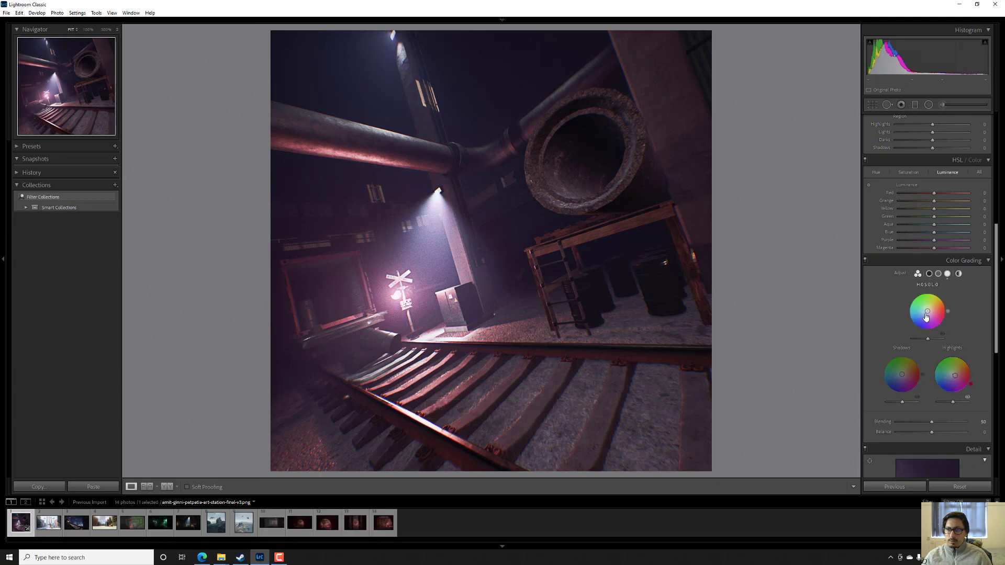
drag(928, 312, 927, 312)
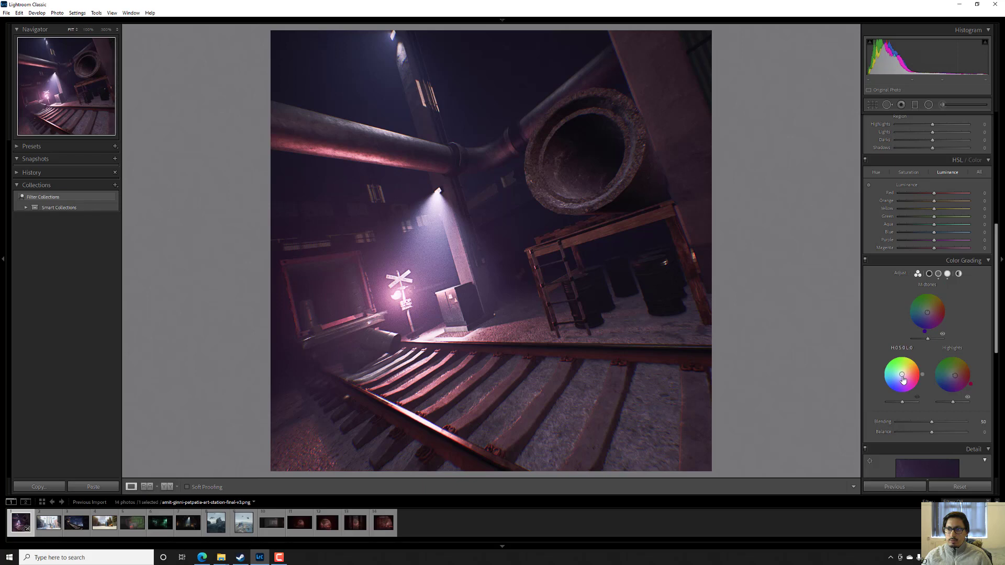
drag(903, 376, 900, 375)
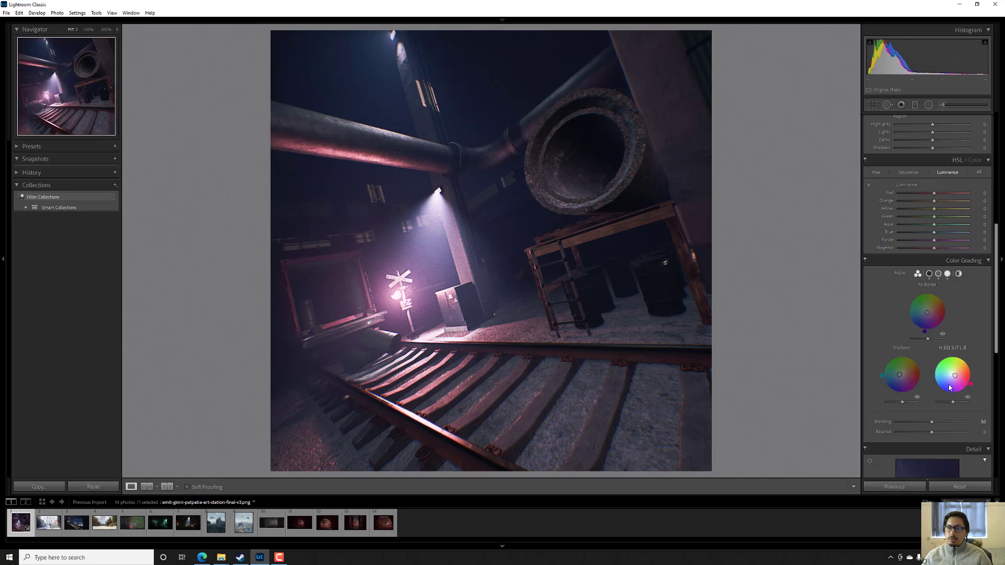
Display the graded railway scene in a side-by-side before-and-after comparison
scroll(941, 356, down, 3)
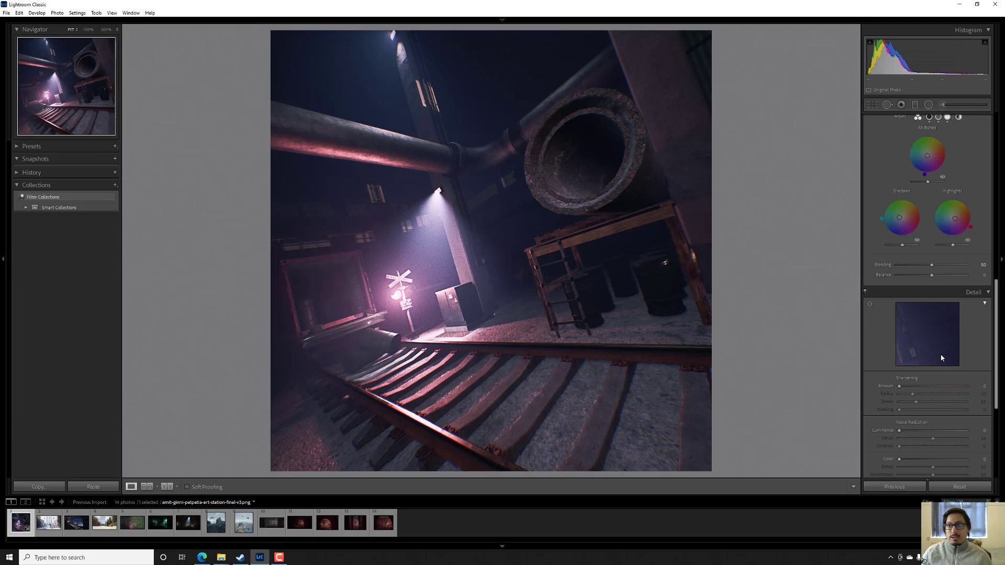
scroll(928, 366, up, 8)
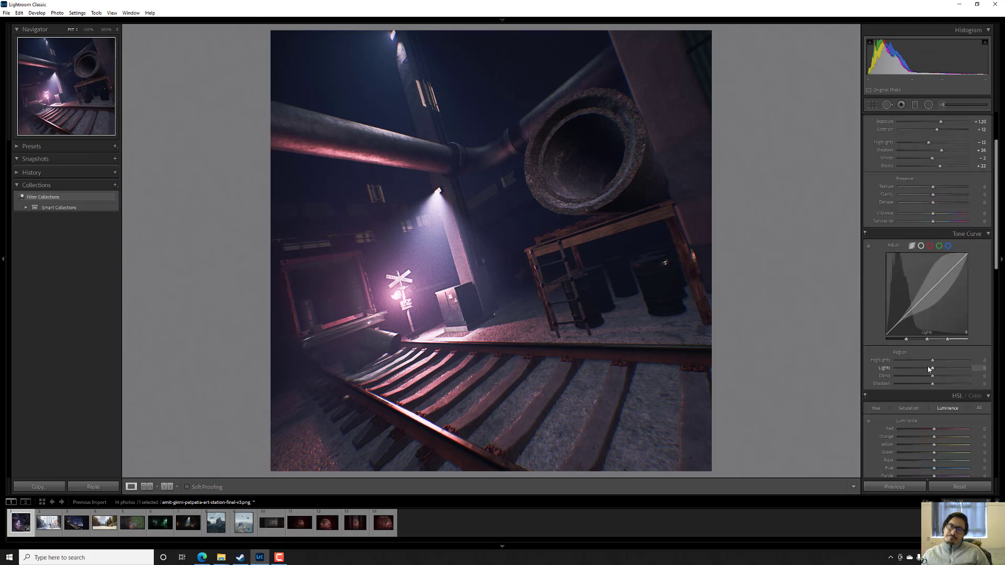
scroll(931, 369, up, 2)
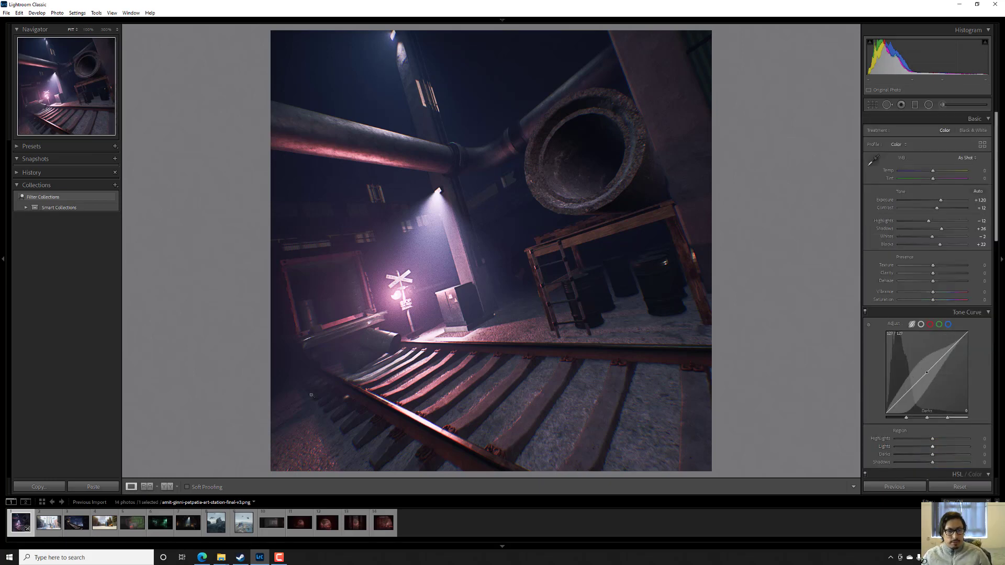
click(150, 488)
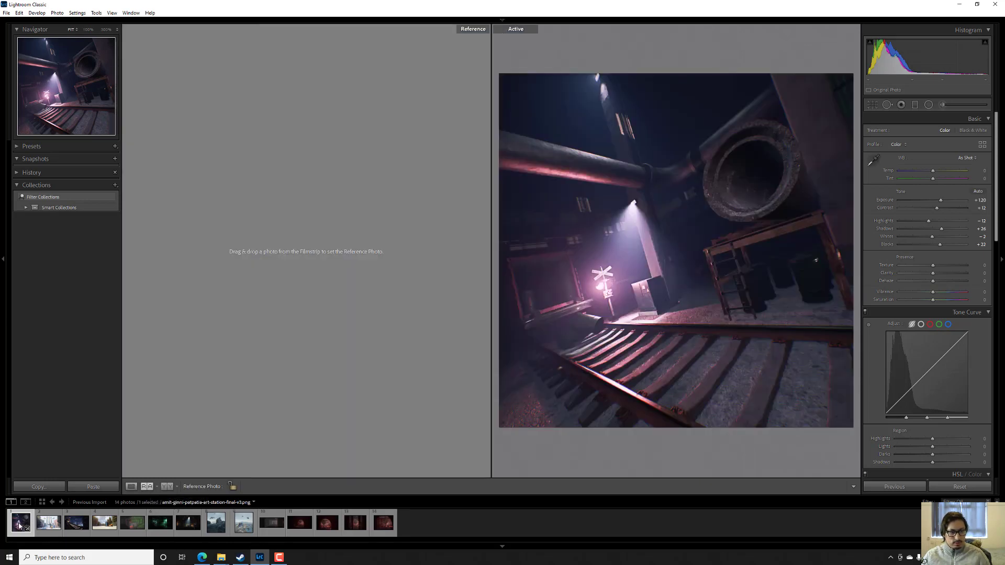
click(147, 487)
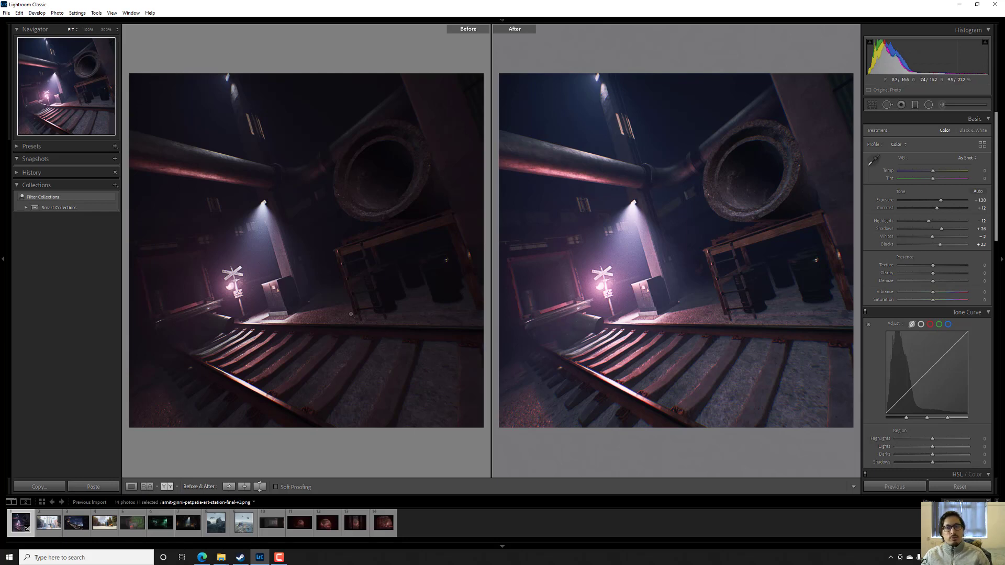
On the daytime forklift photo, set exposure −1.43, highlights +59, shadows −36, whites +31 and blacks −22
key(Right)
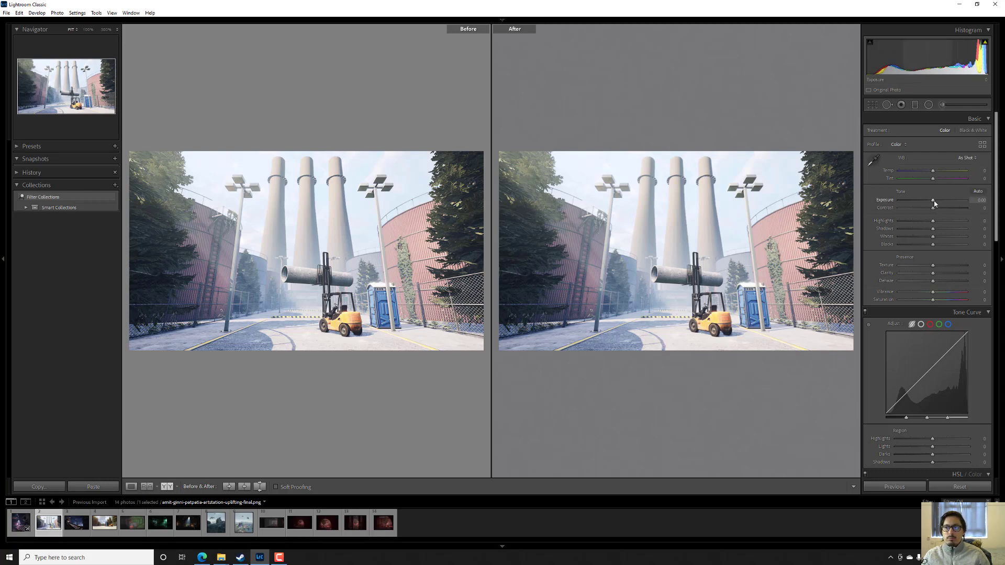
drag(936, 203, 925, 204)
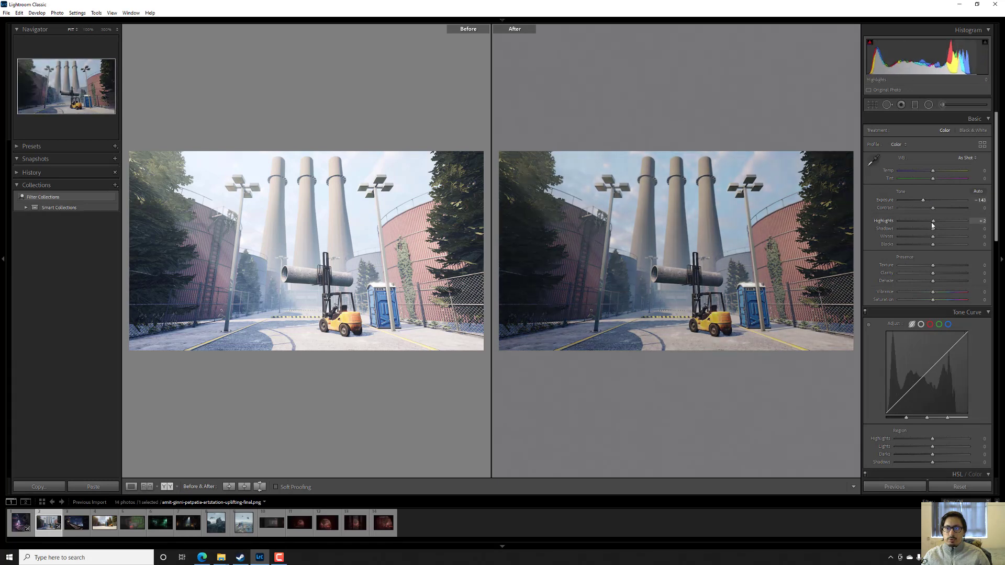
drag(932, 221, 914, 257)
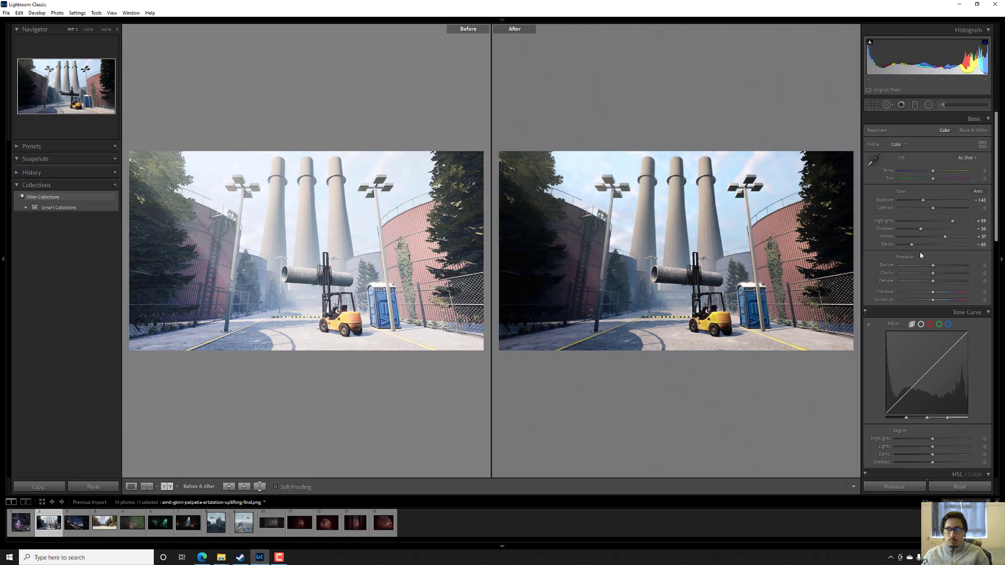
click(916, 245)
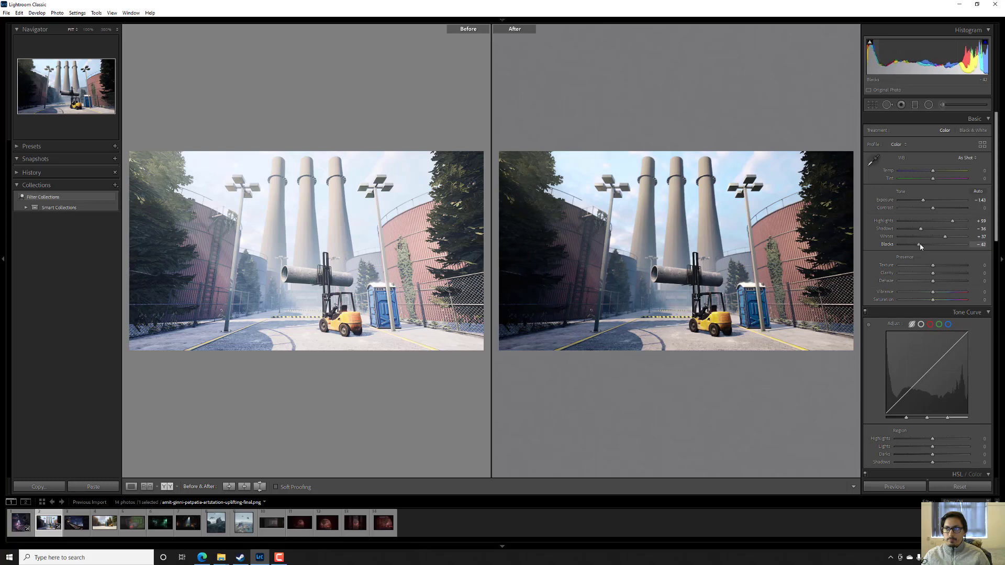
drag(921, 245, 944, 238)
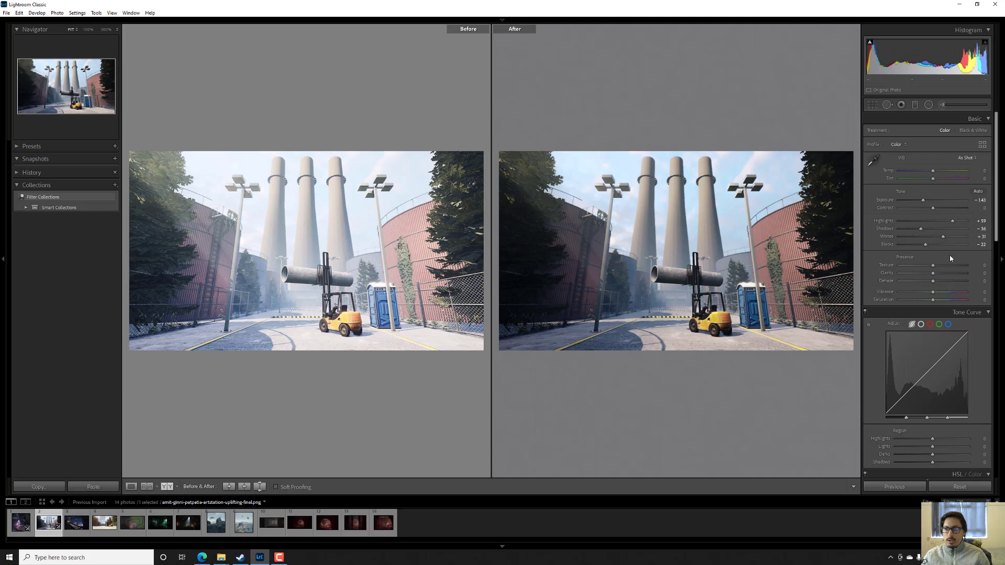
Color grade the daytime forklift photo with blue midtones, teal shadows and slightly orange highlights
scroll(944, 361, down, 3)
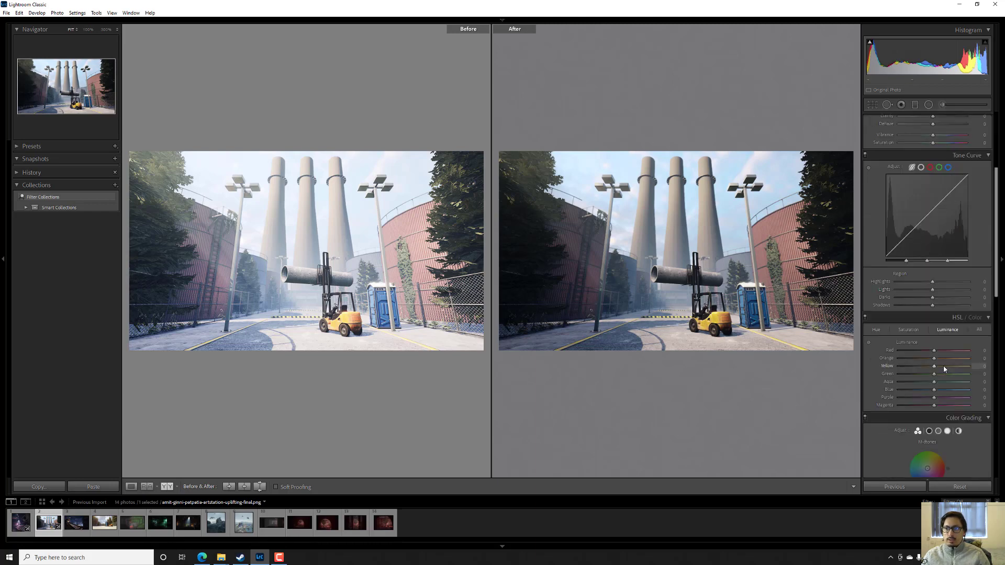
scroll(945, 370, down, 2)
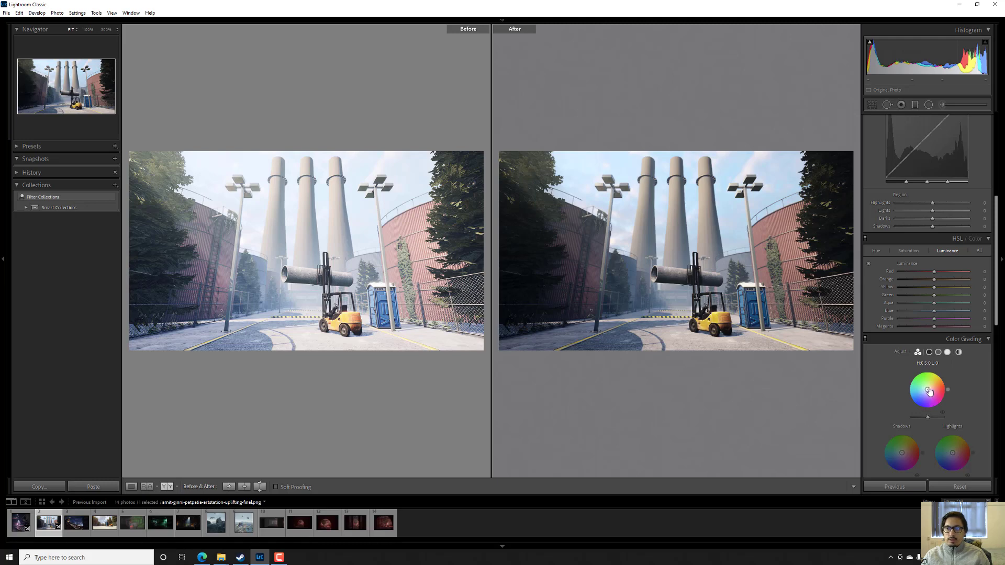
drag(930, 391, 924, 391)
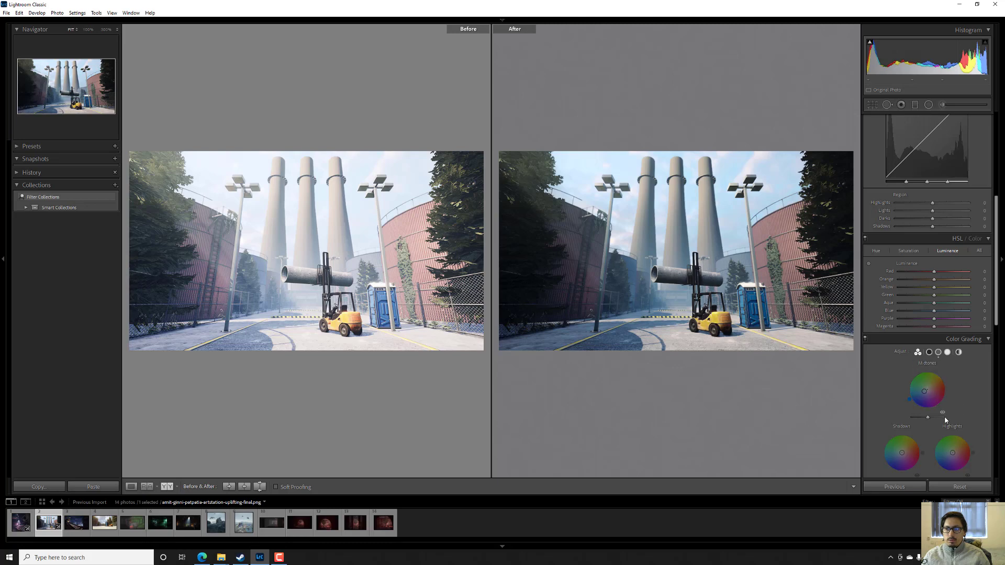
scroll(930, 426, down, 3)
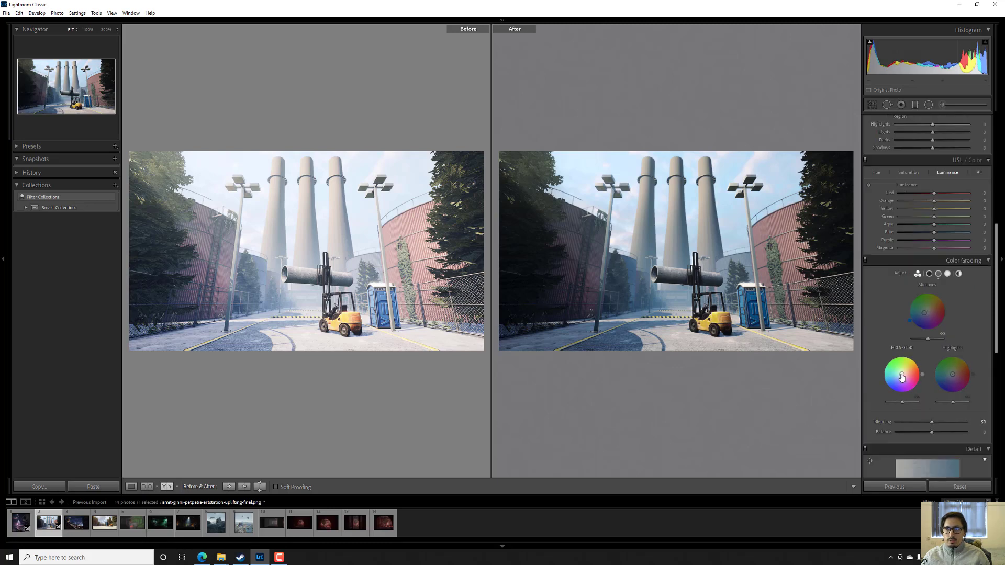
drag(903, 377, 899, 374)
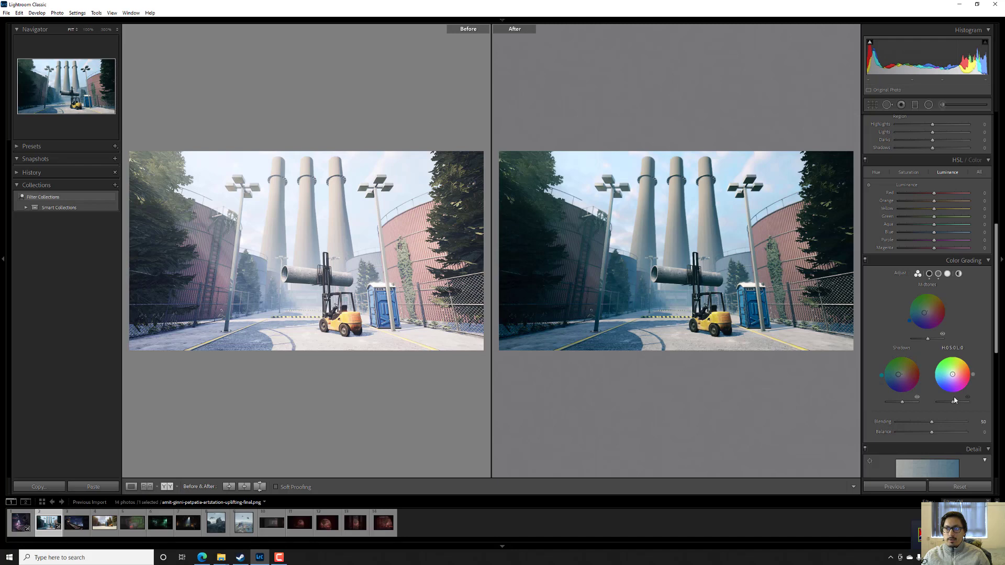
drag(952, 374, 955, 402)
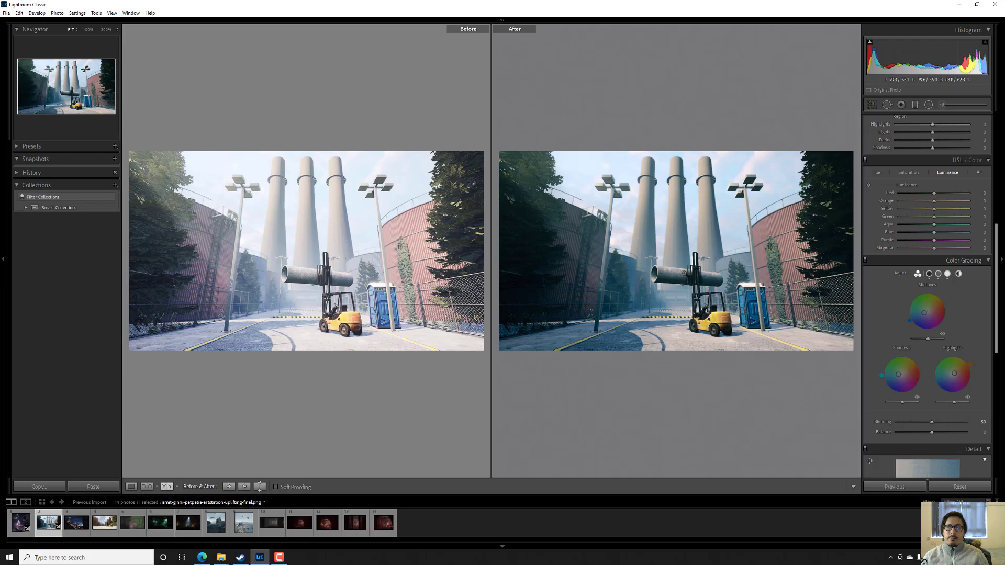
Try a radial filter with temperature 25 around the forklift and its pipe, and undo it
click(929, 105)
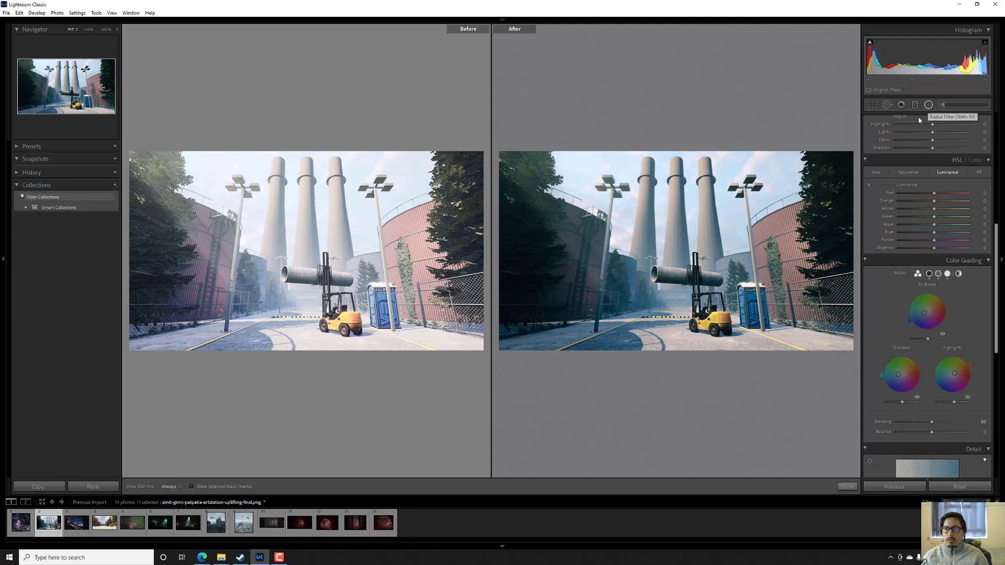
drag(665, 266, 745, 331)
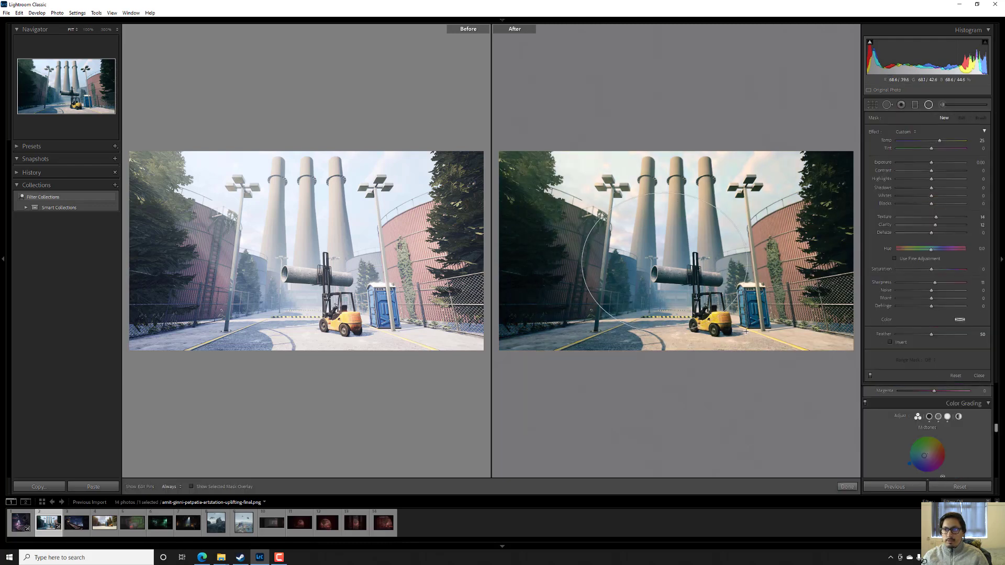
key(ctrl+z)
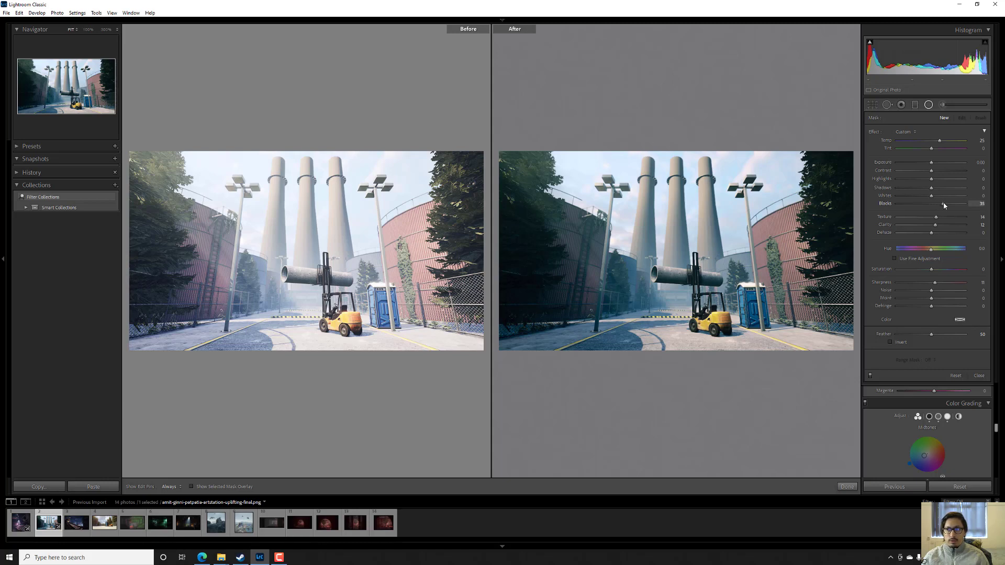
key(ctrl+z)
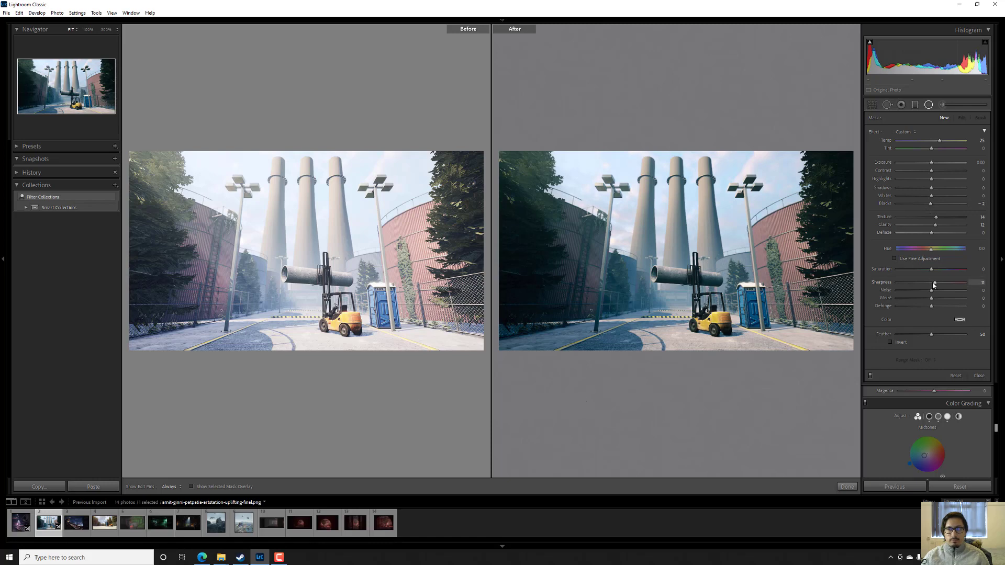
scroll(939, 285, up, 5)
key(ctrl+z)
Switch to the night railroad crossing photo with the red signal and preview the first railway photo for comparison
click(69, 525)
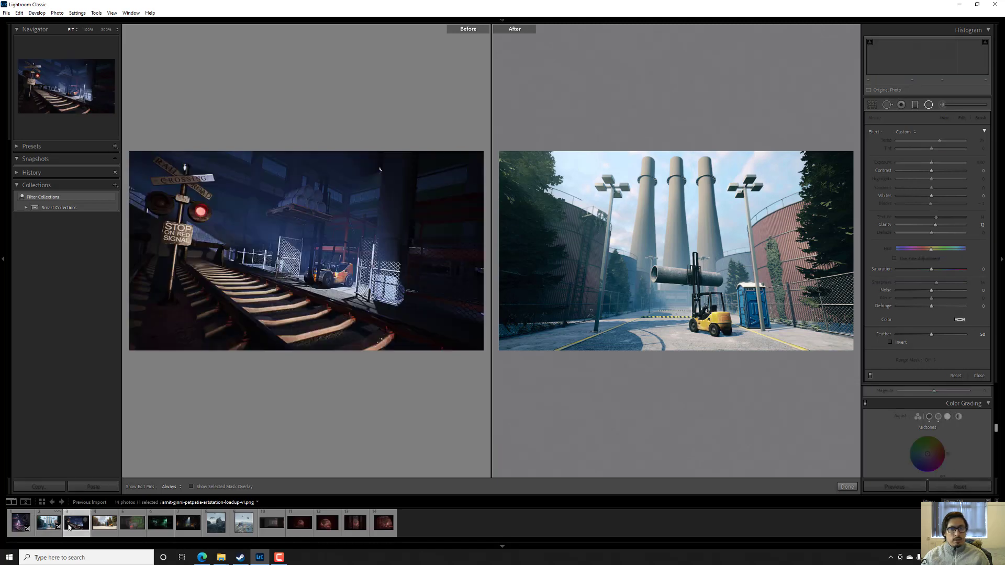
click(28, 520)
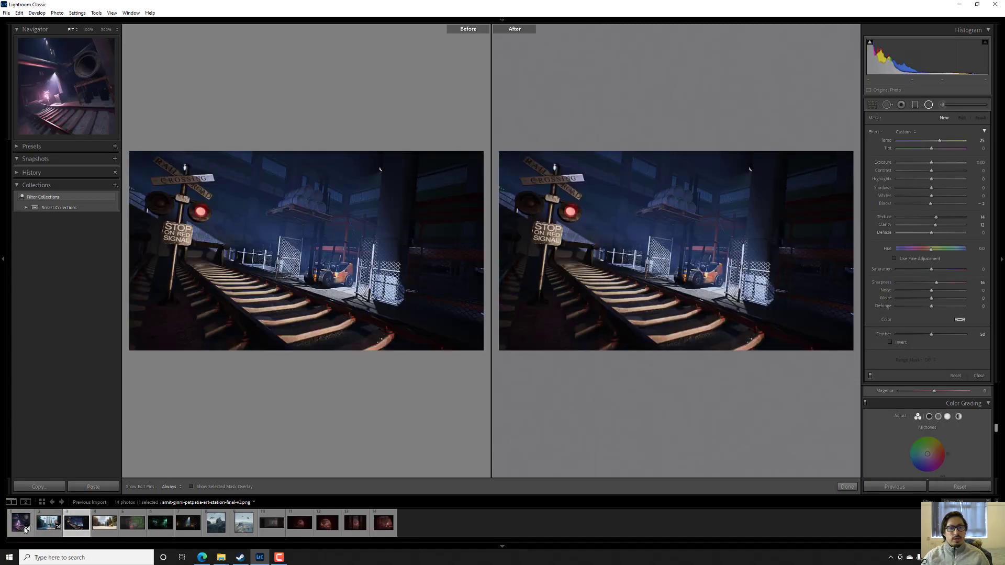
Set the radial filter's shadows to −20, check the edited daytime forklift photo, and return to the night railroad crossing photo
click(77, 523)
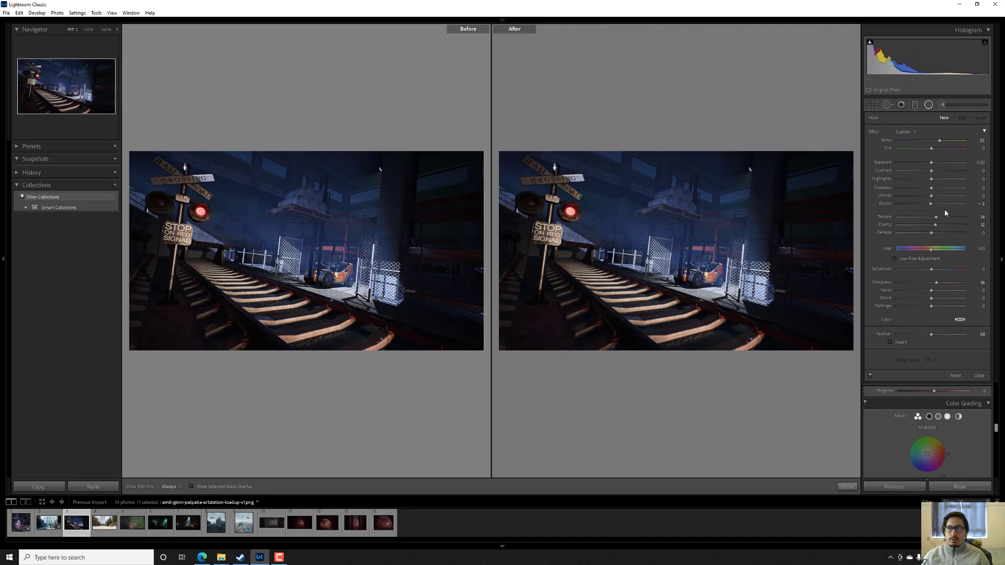
drag(933, 191, 946, 192)
key(Left)
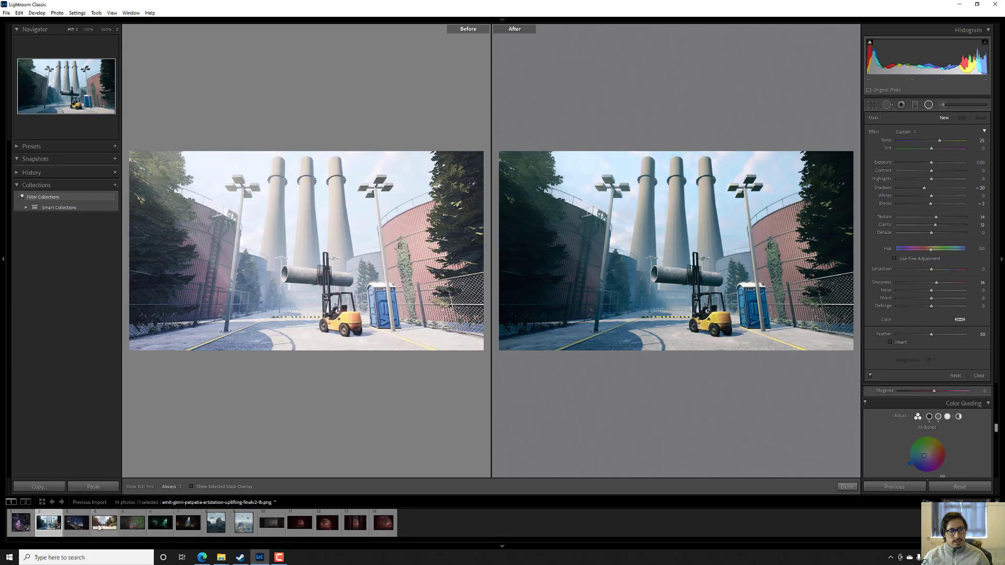
click(77, 523)
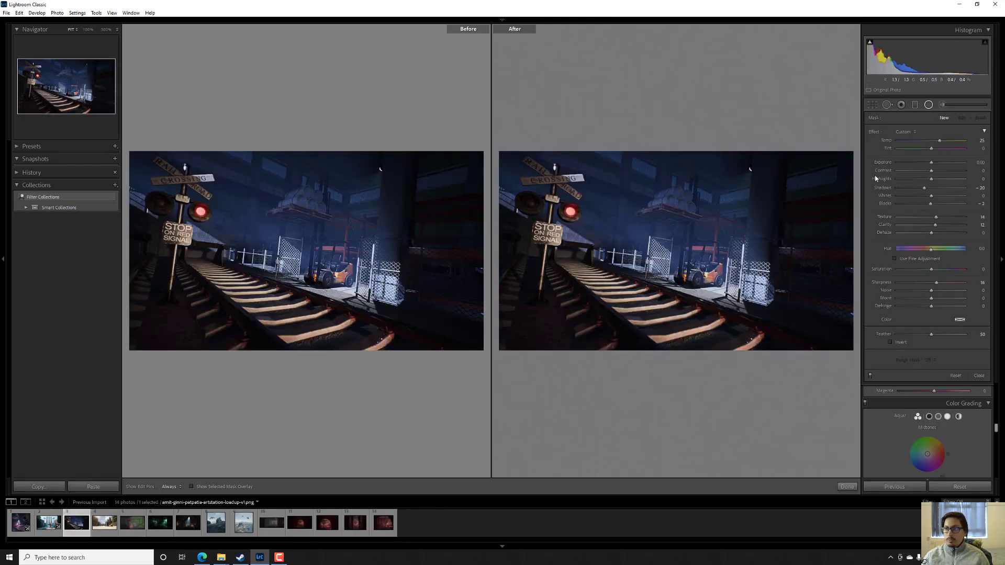
Draw a radial filter on the night crossing photo and position it around the forklift behind the fence
click(929, 105)
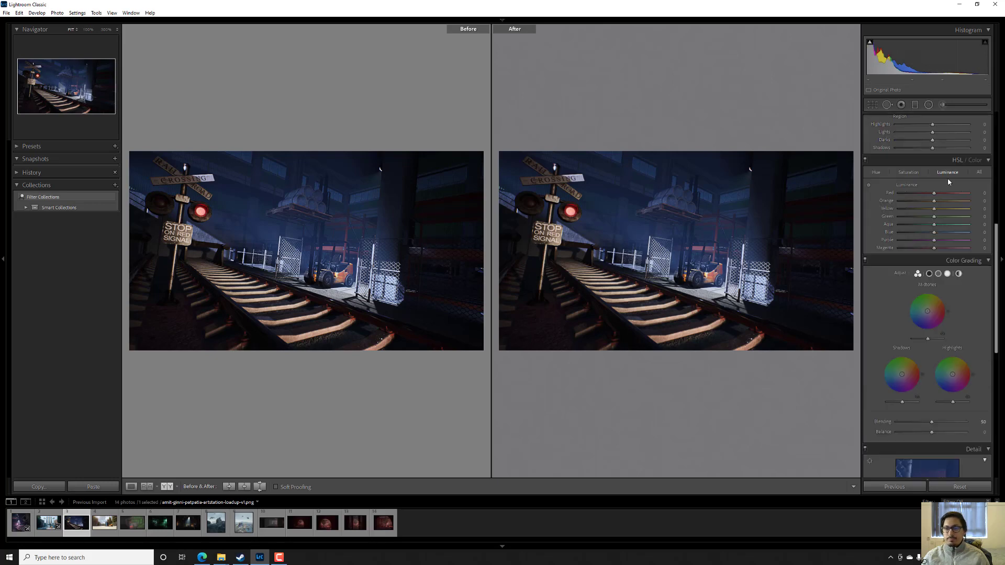
click(930, 106)
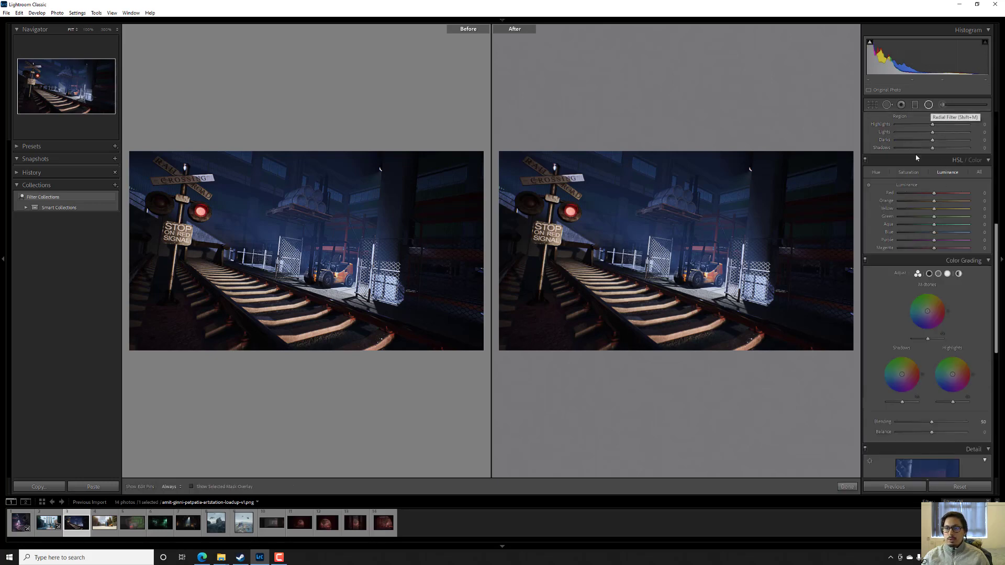
drag(669, 253, 720, 300)
drag(668, 253, 698, 269)
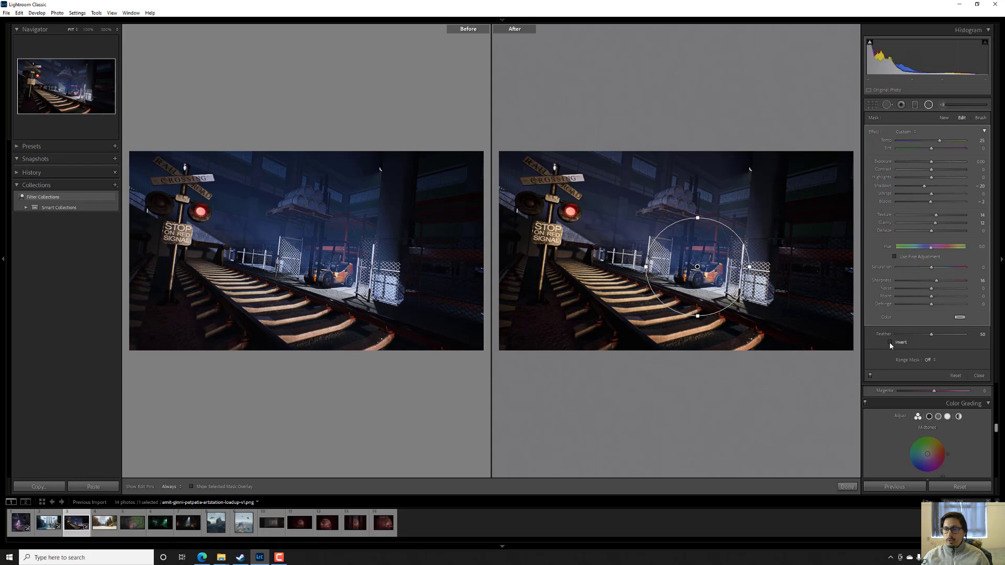
Try inverting the forklift's radial filter with shadows at −64, and turn the inversion off again
click(890, 342)
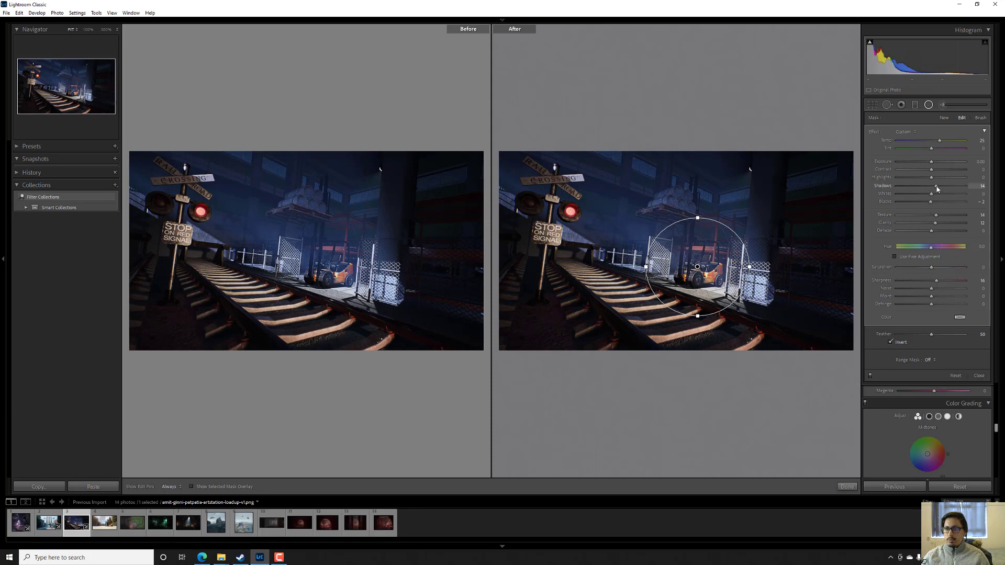
drag(911, 199, 910, 199)
click(891, 342)
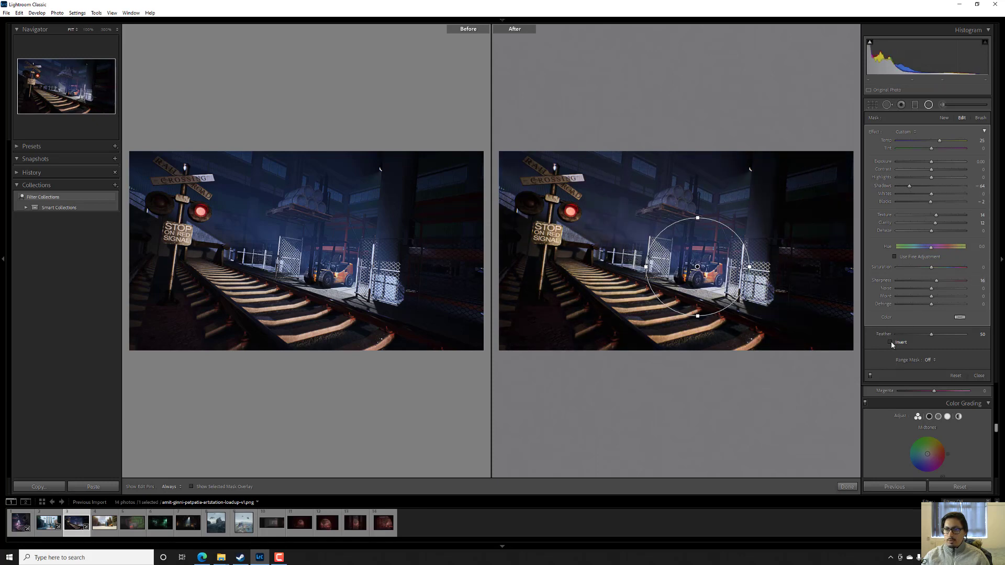
Set the area outside the forklift's radial filter to shadows 14, whites −33 and blacks −4, and finish the filter
drag(910, 187, 934, 196)
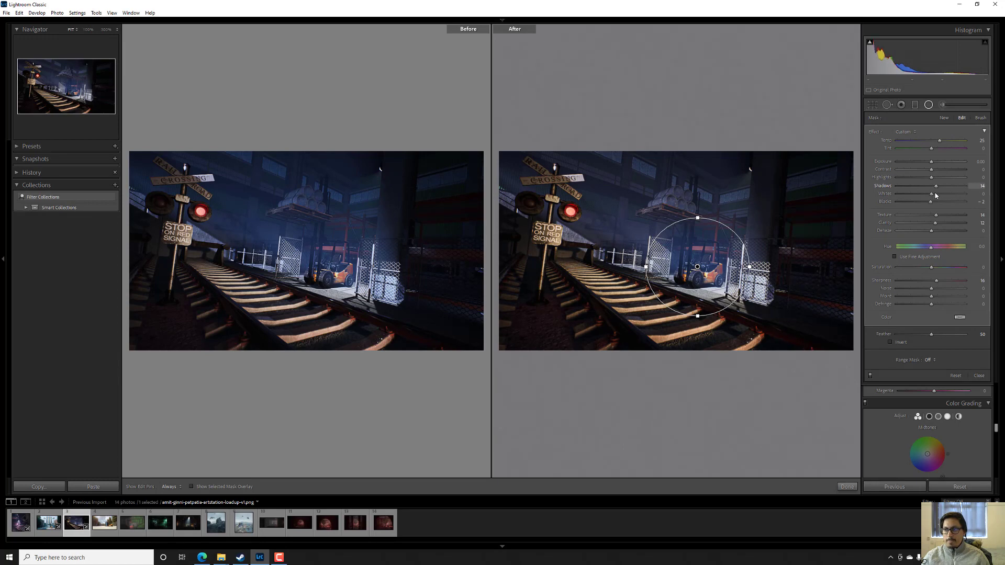
drag(935, 194, 923, 202)
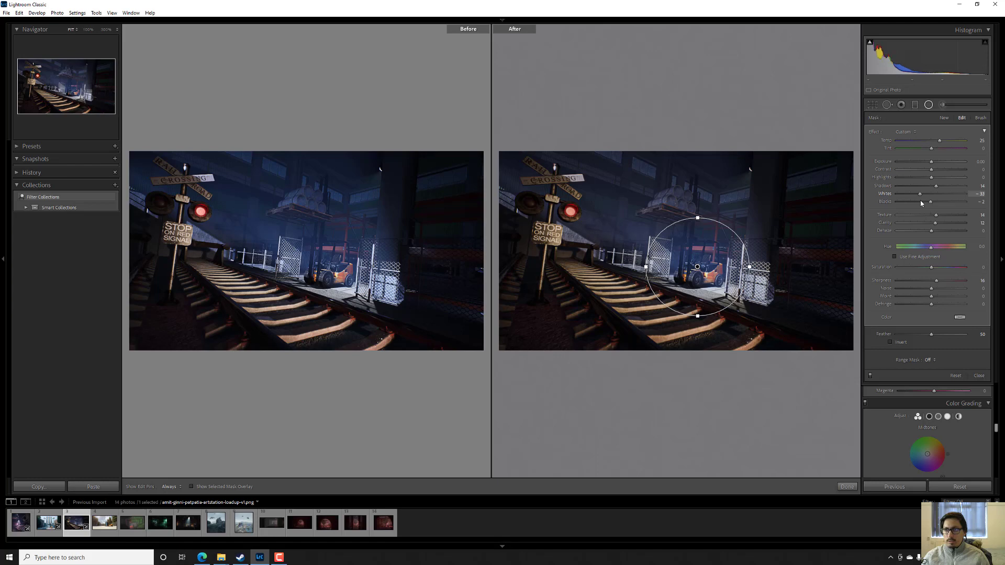
drag(931, 203, 928, 203)
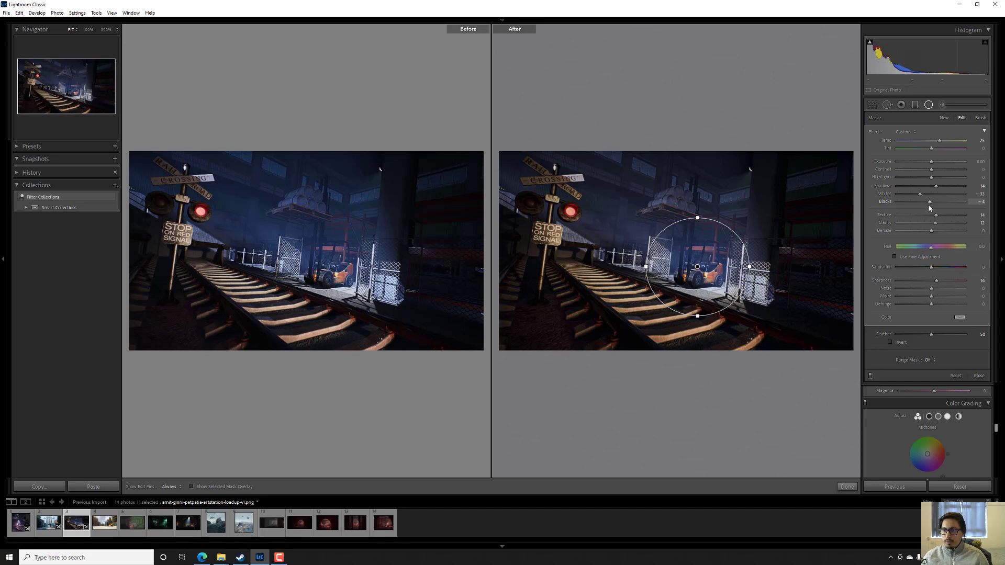
click(928, 104)
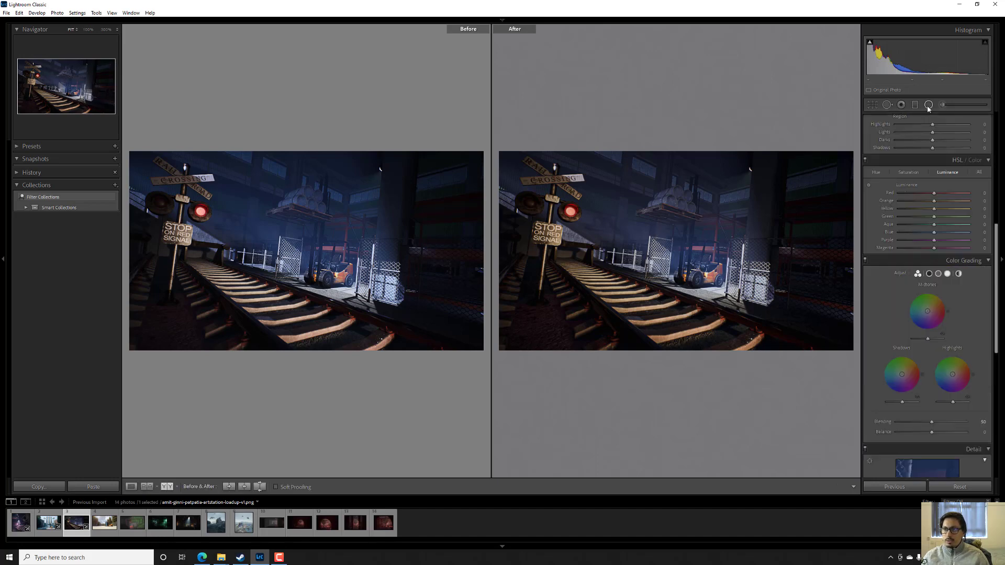
Draw a second, larger radial filter over the forklift and move it up to cover the load above it
click(929, 106)
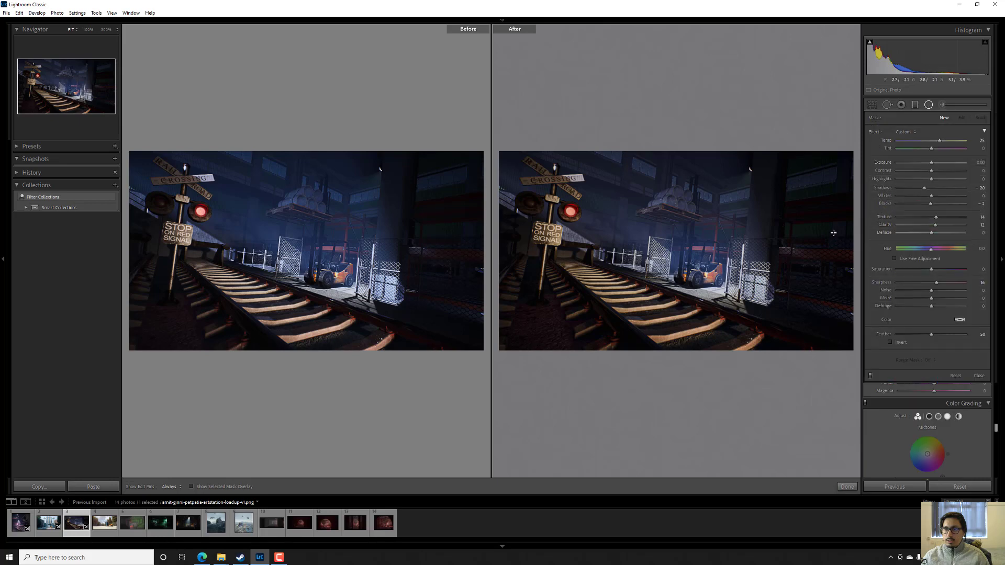
drag(686, 265, 743, 321)
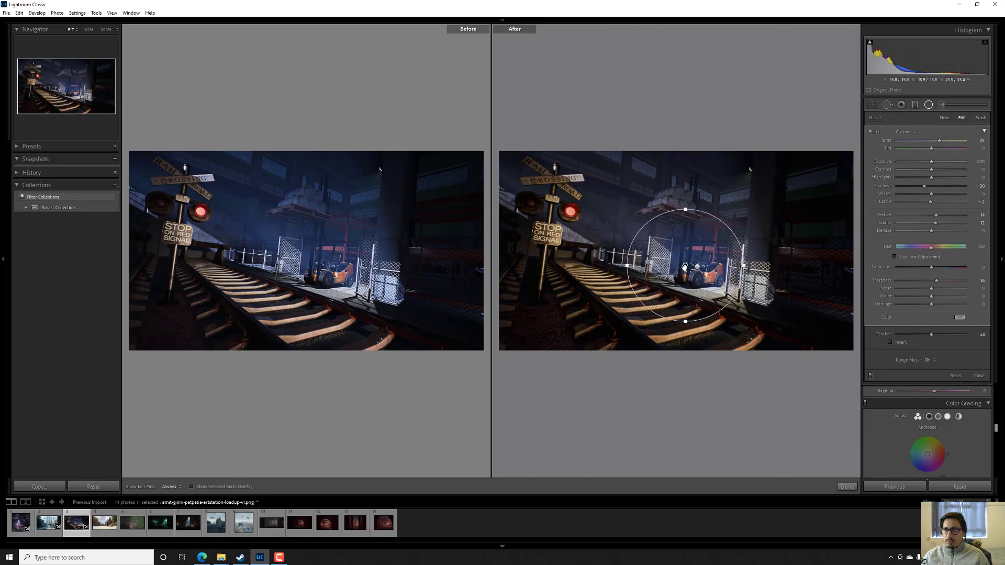
drag(703, 264, 713, 243)
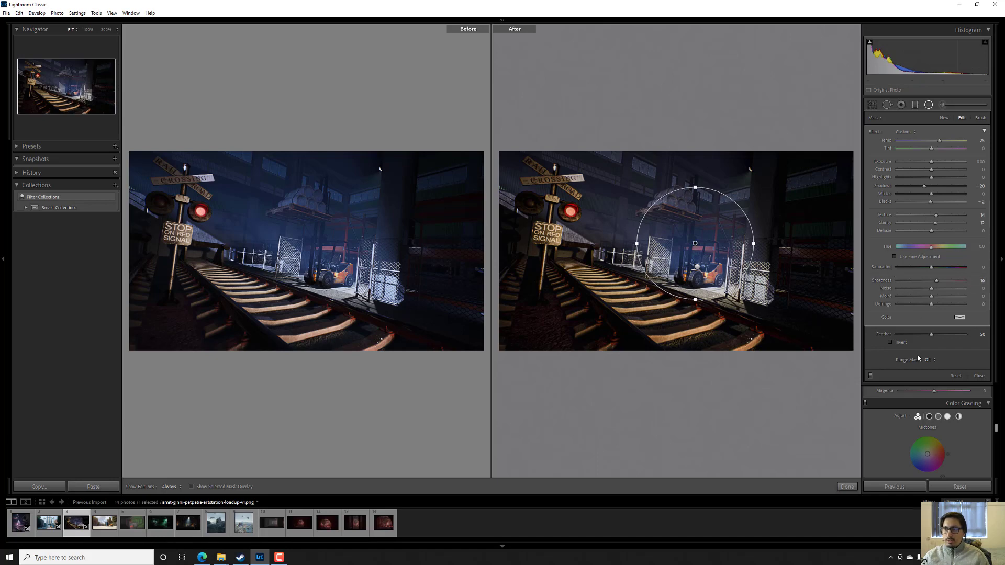
Invert the second radial filter, set its shadows to 3, whites to 27 and blacks to 0, and finish it
click(891, 343)
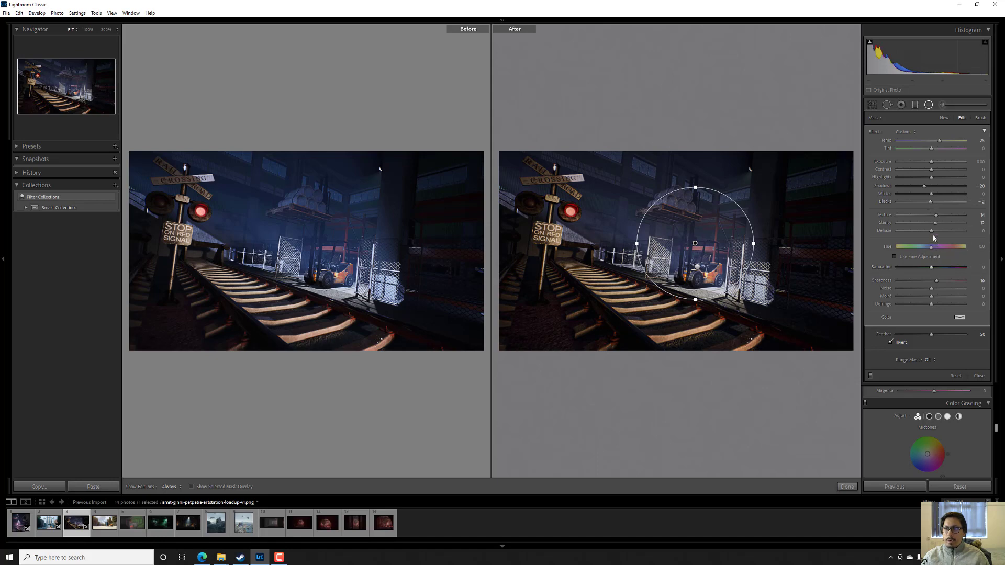
mouse_move(933, 197)
mouse_down()
mouse_move(941, 197)
mouse_move(933, 188)
mouse_move(932, 207)
mouse_up()
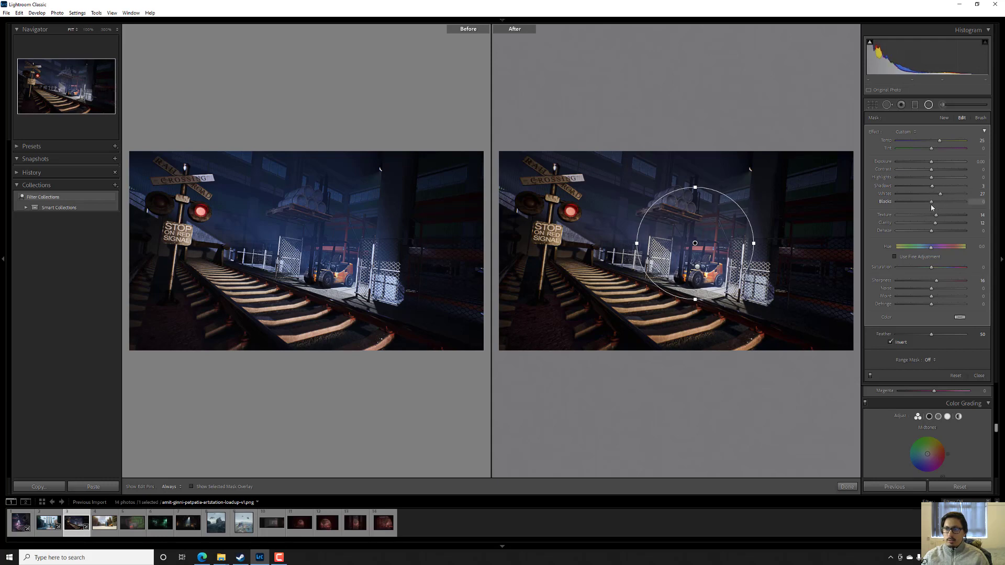
click(929, 104)
Color grade the night crossing photo with slightly teal midtones, slightly magenta-red shadows and slightly yellow-orange highlights
scroll(925, 253, down, 3)
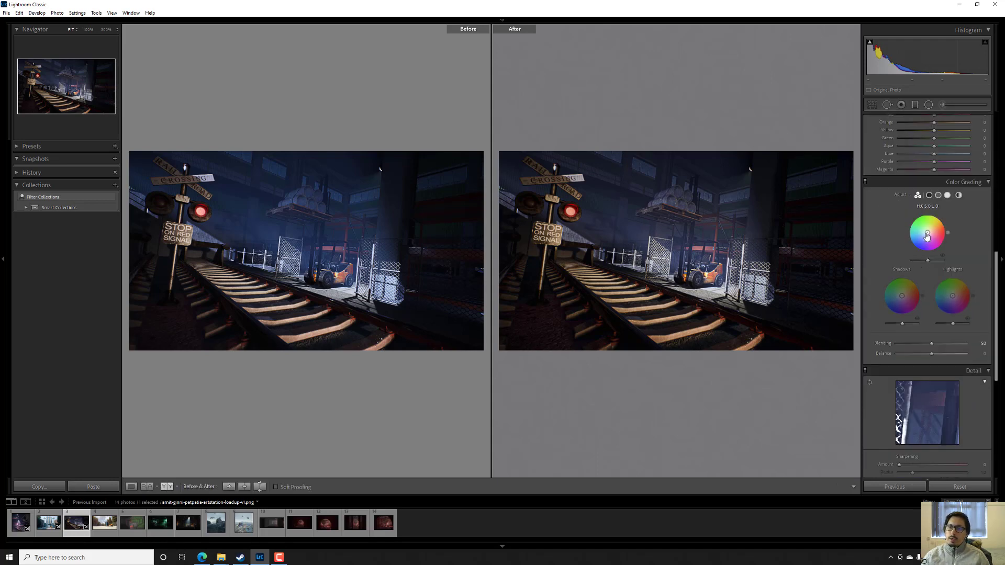
click(925, 234)
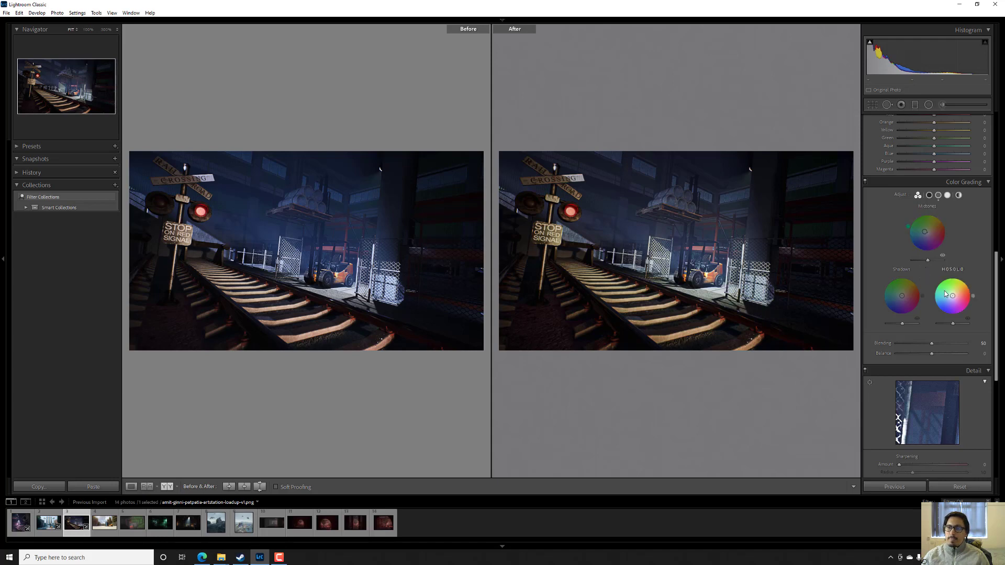
click(905, 300)
drag(953, 296, 955, 294)
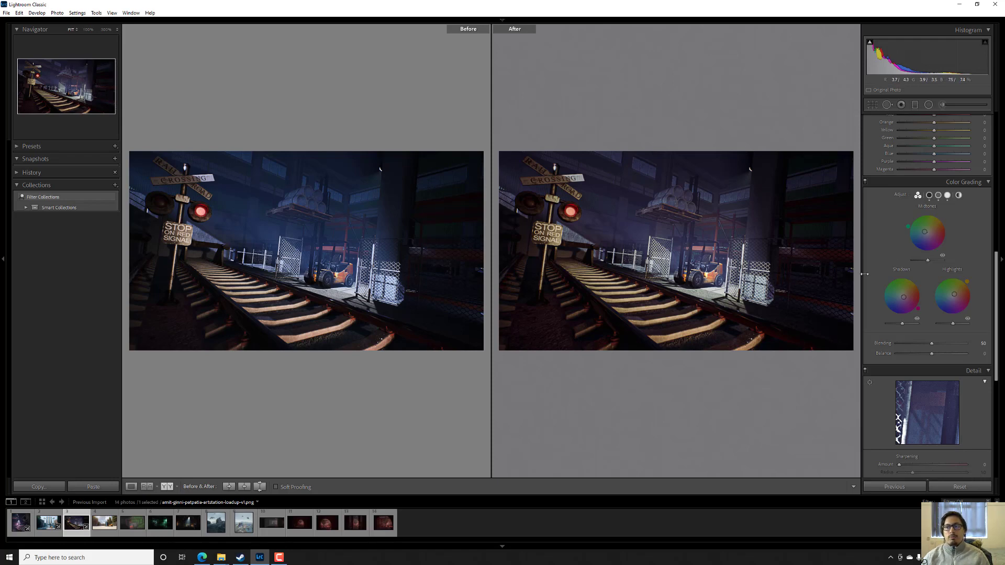
Try shifting the orange luminance to −3 on the night crossing photo, and undo it
scroll(928, 275, up, 3)
scroll(928, 276, up, 5)
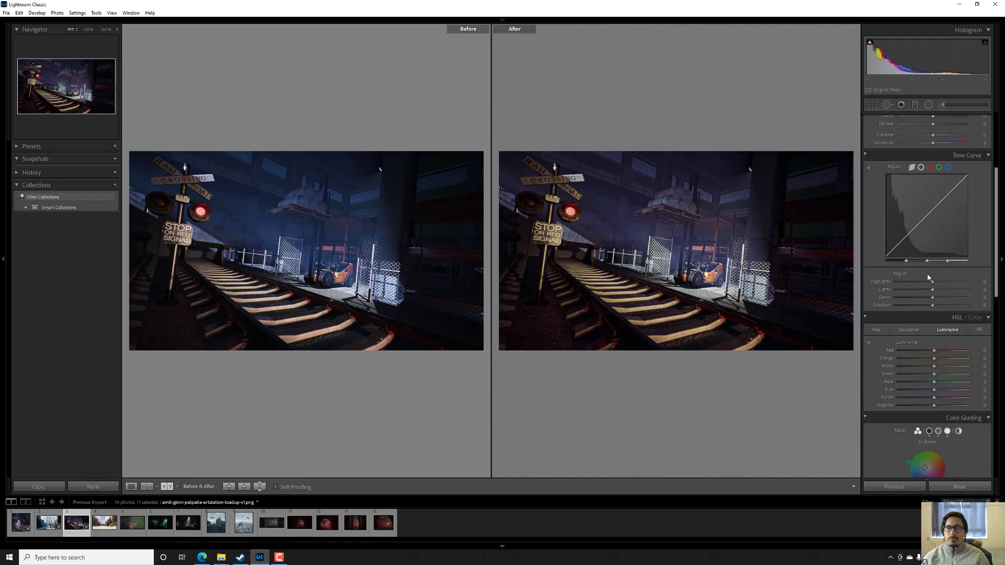
scroll(932, 278, down, 2)
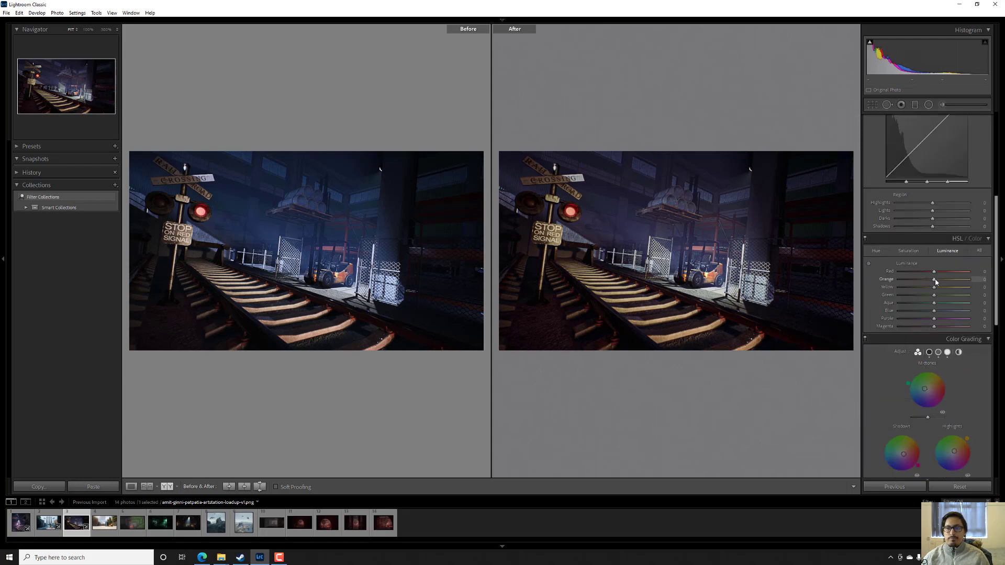
key(ctrl+z)
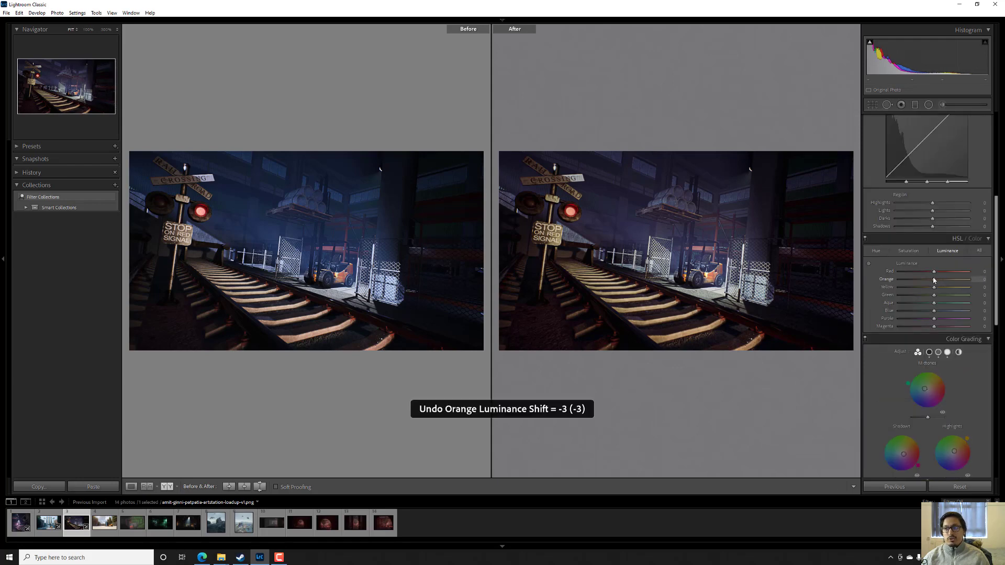
Raise the night crossing photo's exposure to +0.54 and open the daytime photo with the blue portable toilet and forklift
scroll(914, 282, up, 8)
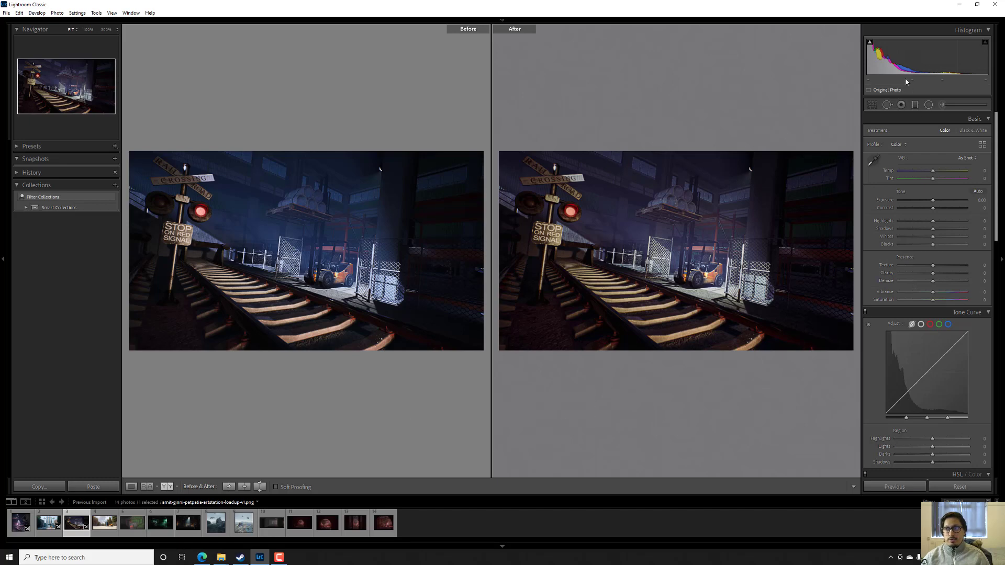
drag(906, 78, 919, 77)
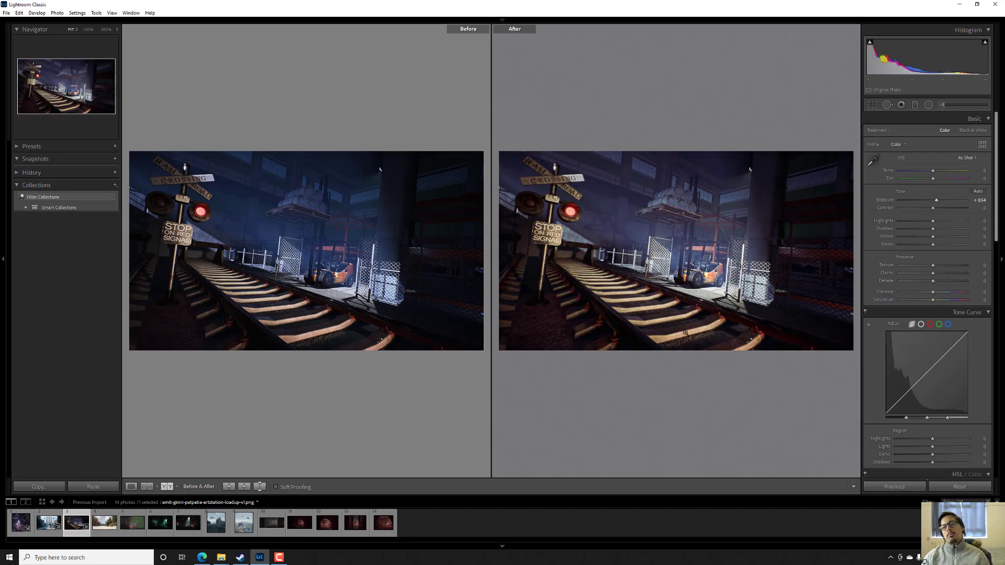
click(106, 530)
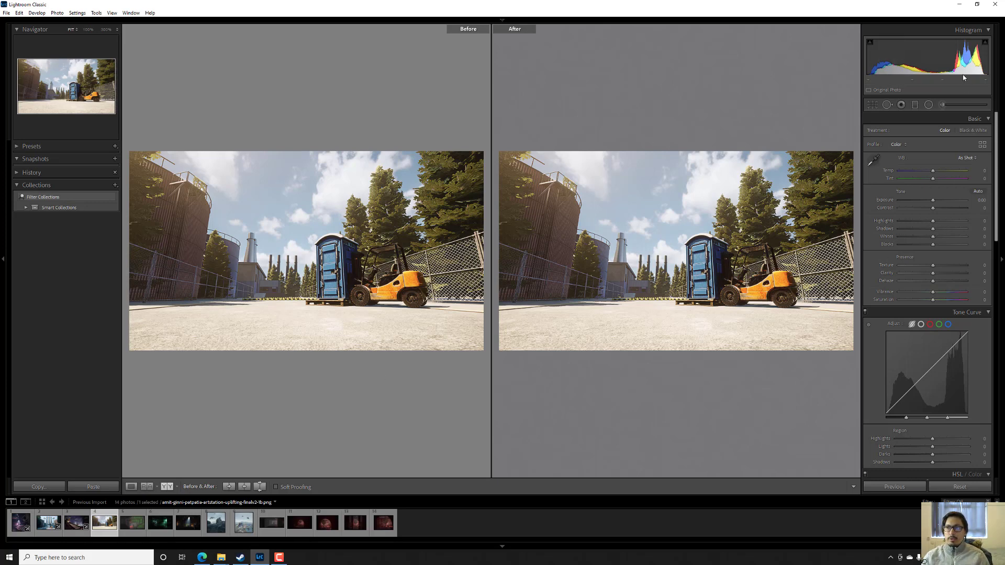
Try lowering the highlights and adjusting the exposure to +0.21 on the portable toilet photo, and undo these changes
mouse_move(963, 58)
mouse_down()
mouse_move(916, 57)
mouse_move(964, 58)
mouse_move(950, 57)
mouse_up()
drag(927, 200, 935, 205)
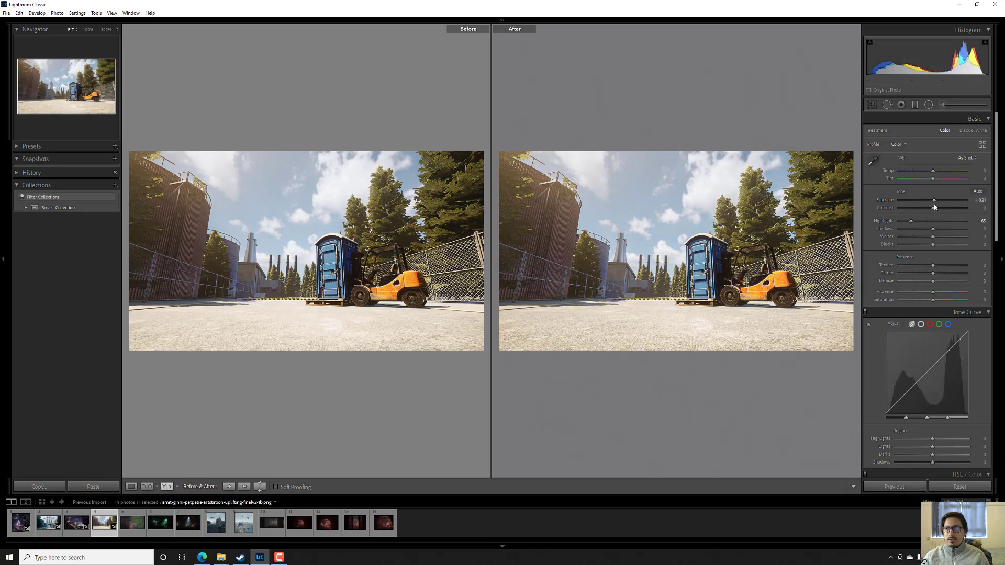
key(ctrl+z)
key(ctrl+z)
key(ctrl+z)
key(ctrl+z)
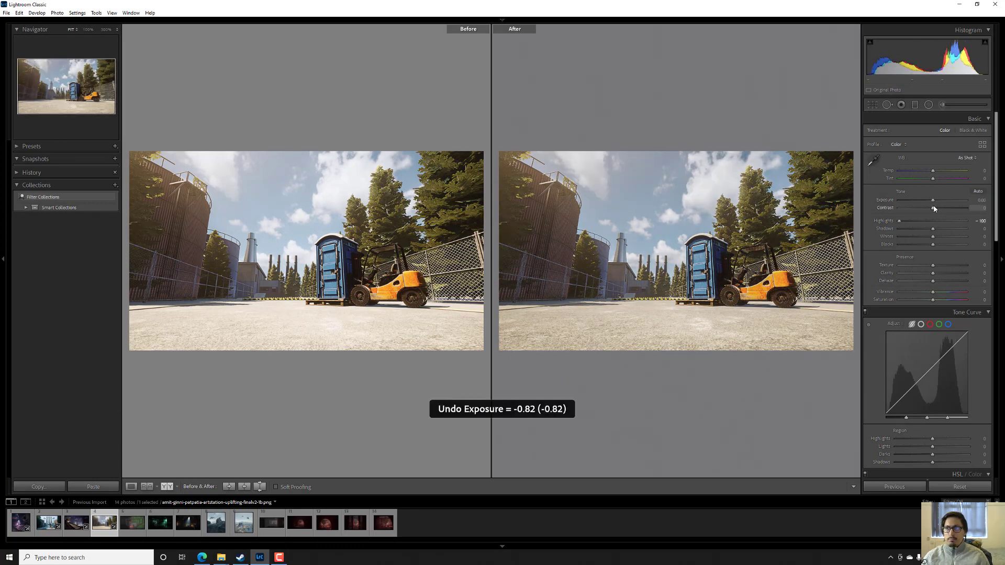
Lower the tone curve's shadows to −24 and darks to −13 on the portable toilet photo
scroll(935, 209, down, 5)
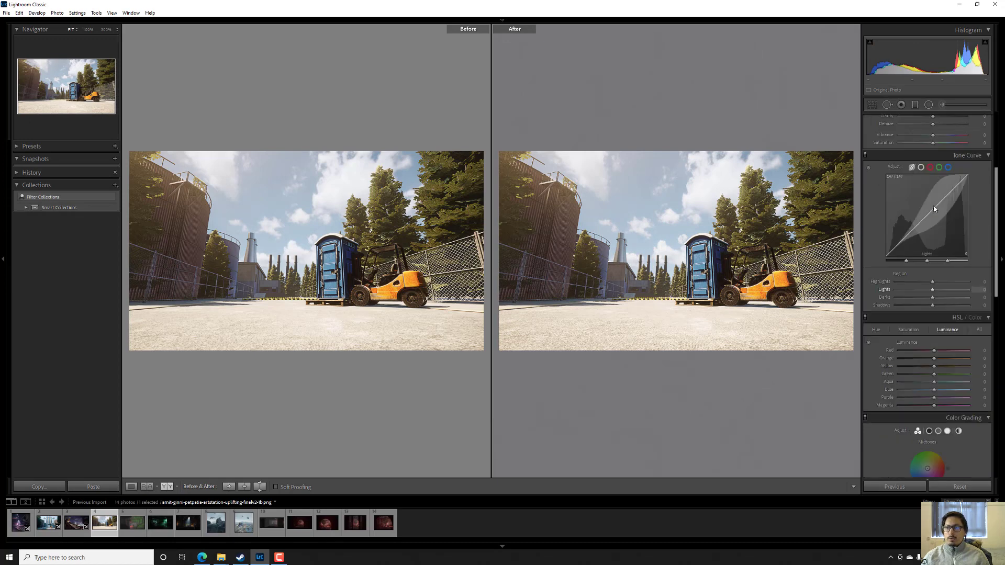
scroll(935, 217, up, 3)
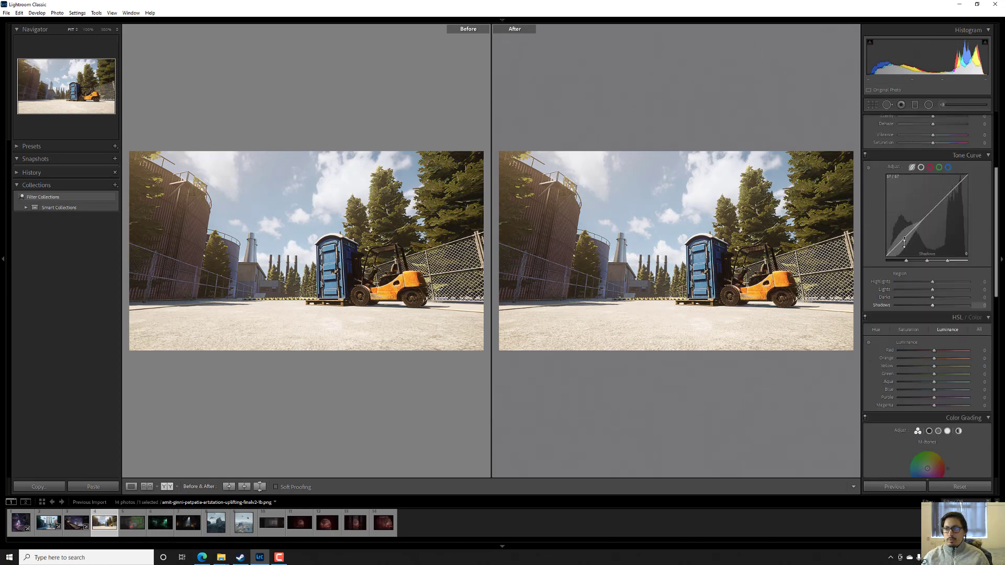
mouse_move(905, 243)
mouse_down()
mouse_move(904, 256)
mouse_move(918, 233)
mouse_up()
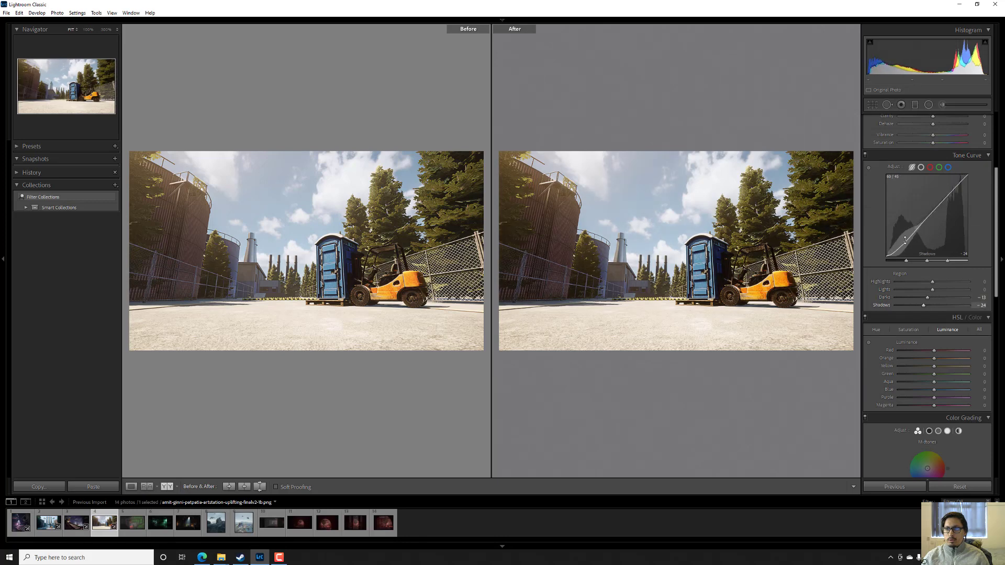
Try tone curve highlights at +53 and darks at −45, and undo the highlights and darks adjustments
drag(956, 196, 956, 180)
drag(912, 244, 911, 260)
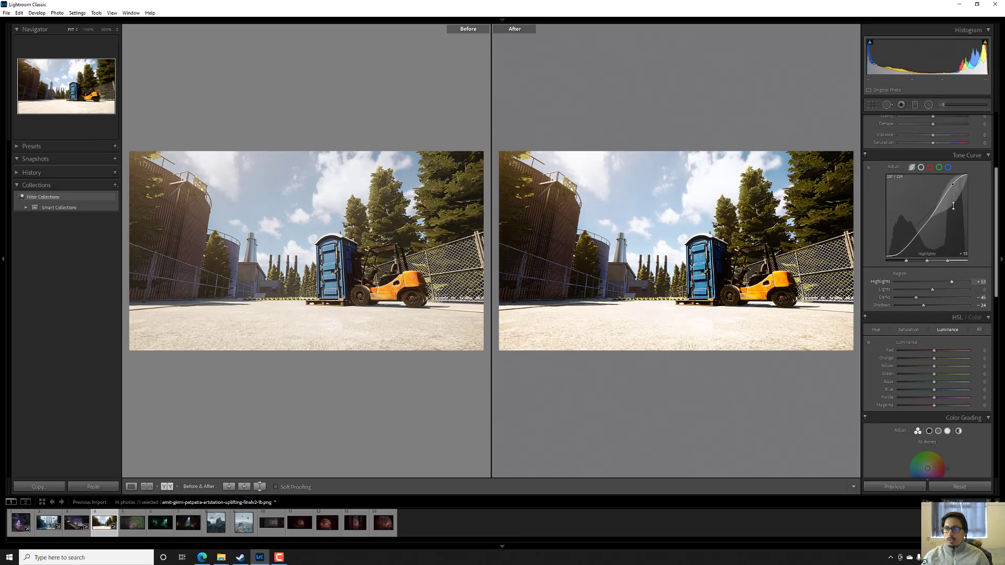
key(ctrl+z)
key(ctrl+z)
key(ctrl+z)
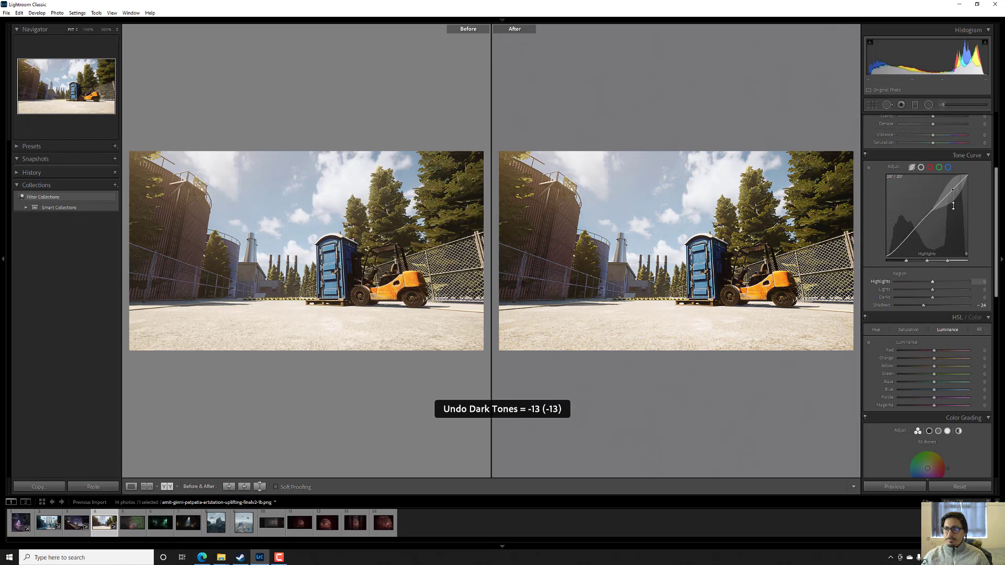
Color grade the portable toilet photo's midtones toward orange with hue 20, saturation 23 and luminance +45
scroll(954, 206, down, 5)
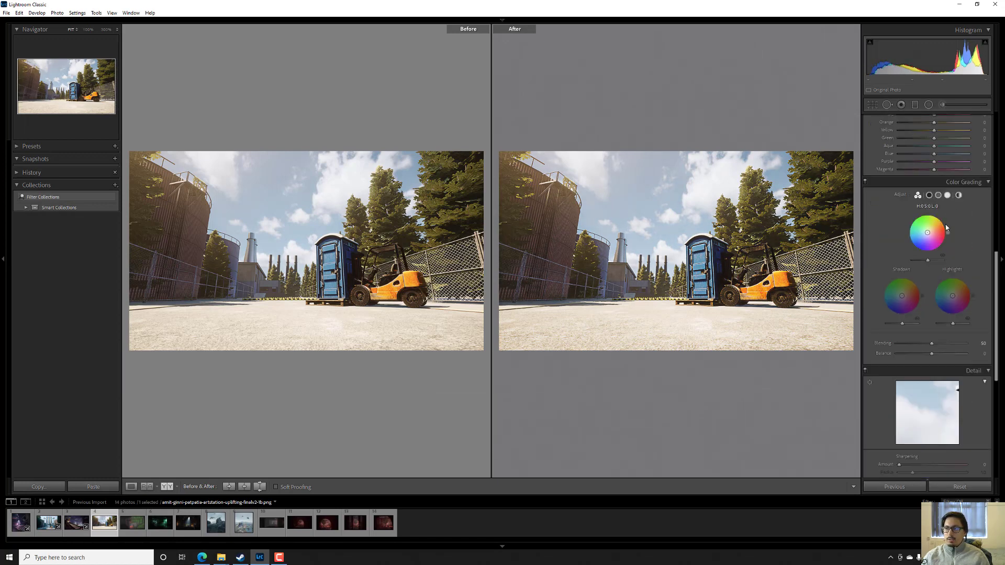
mouse_move(928, 261)
mouse_down()
mouse_move(909, 261)
mouse_move(945, 266)
mouse_move(935, 265)
mouse_up()
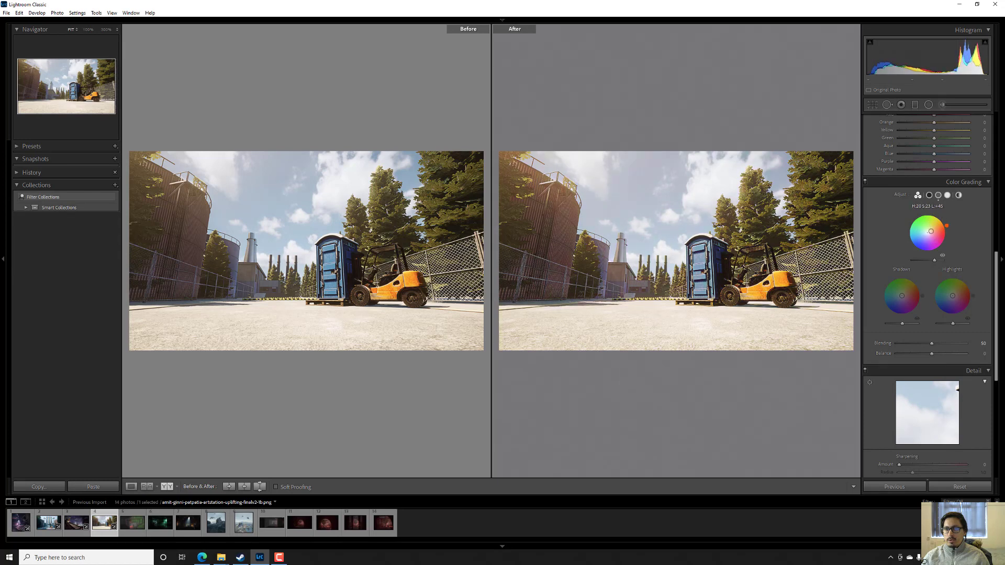
Try shifting the portable toilet photo's midtone color and setting the highlight luminance to −5, and undo the luminance change
drag(930, 236, 934, 231)
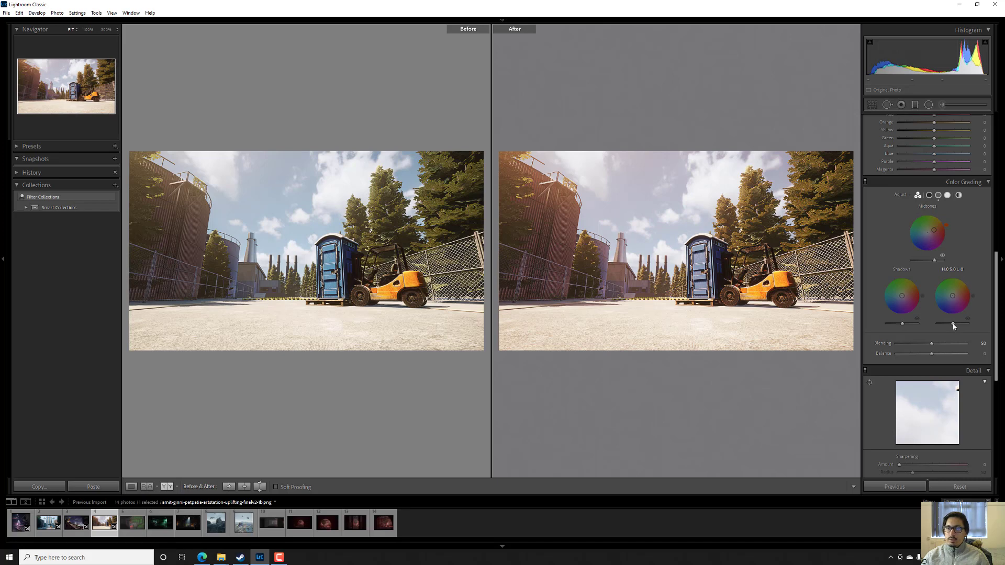
drag(956, 323, 901, 332)
key(ctrl+z)
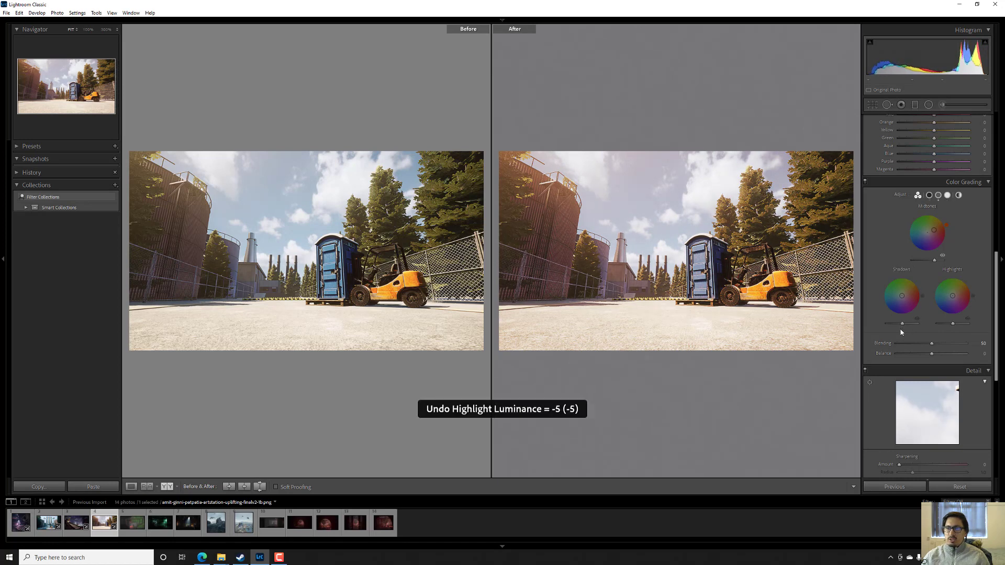
Clear the portable toilet photo's earlier adjustments and set its temperature to −12 and tint to +6
key(Left)
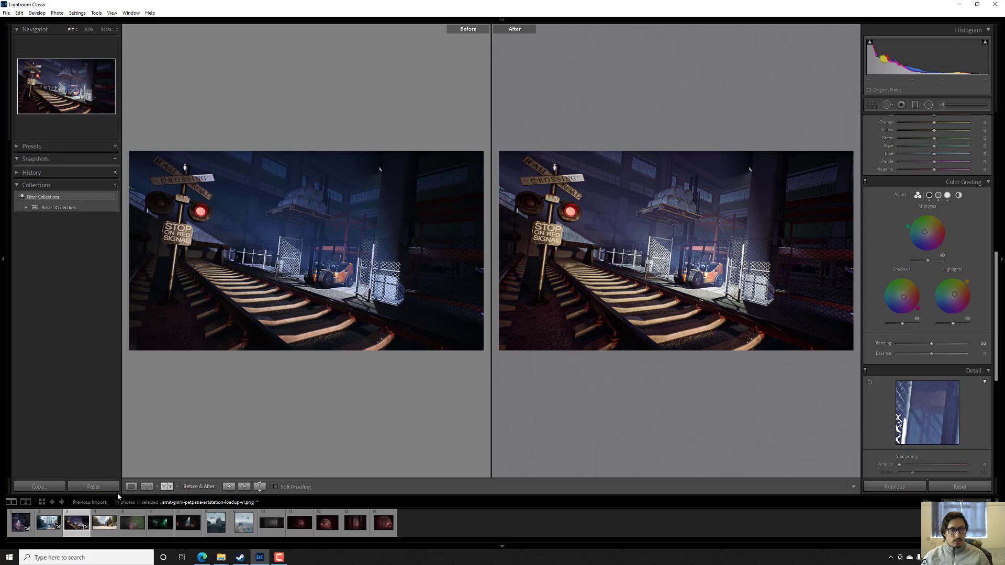
key(Right)
scroll(916, 215, up, 10)
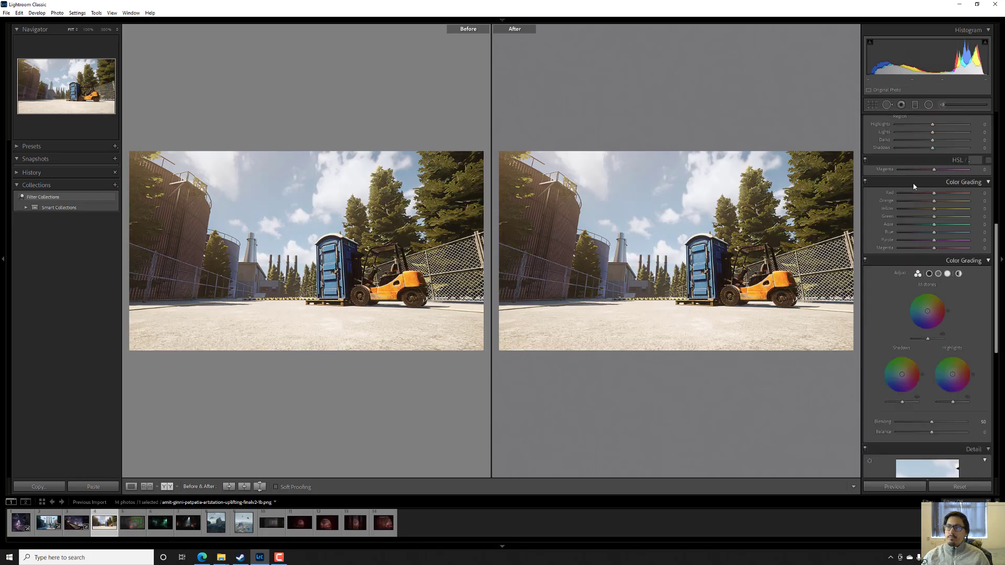
click(930, 170)
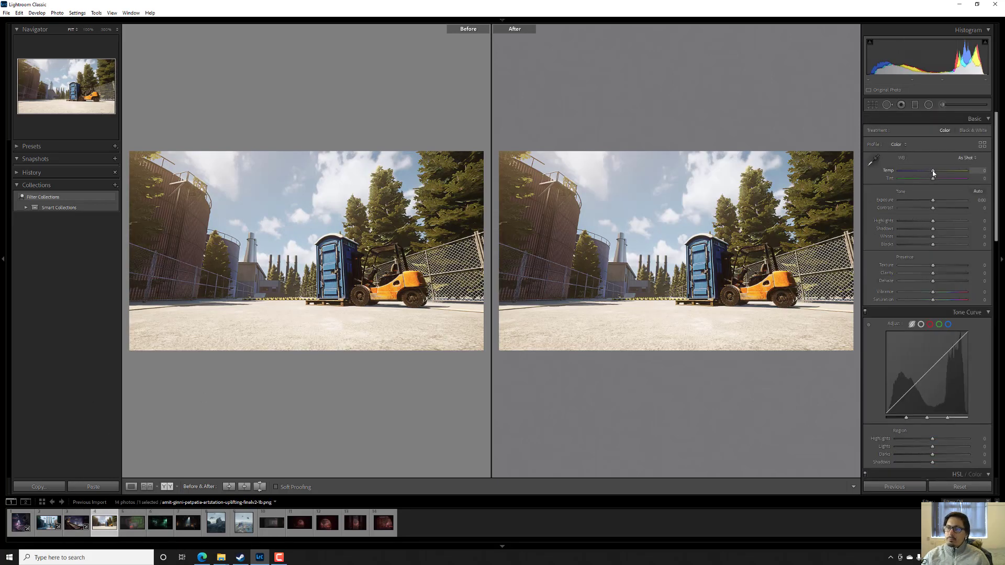
click(929, 171)
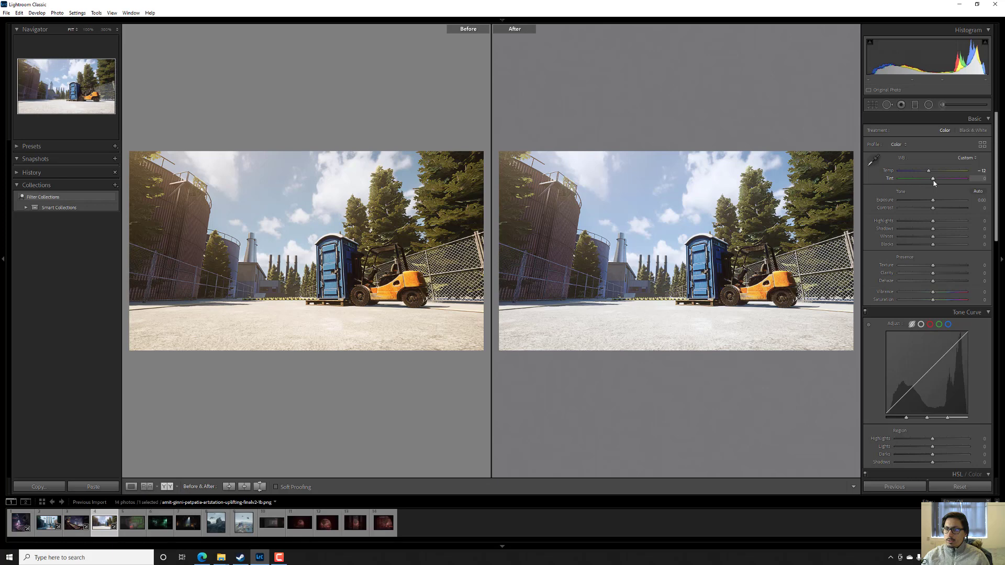
drag(934, 183, 936, 184)
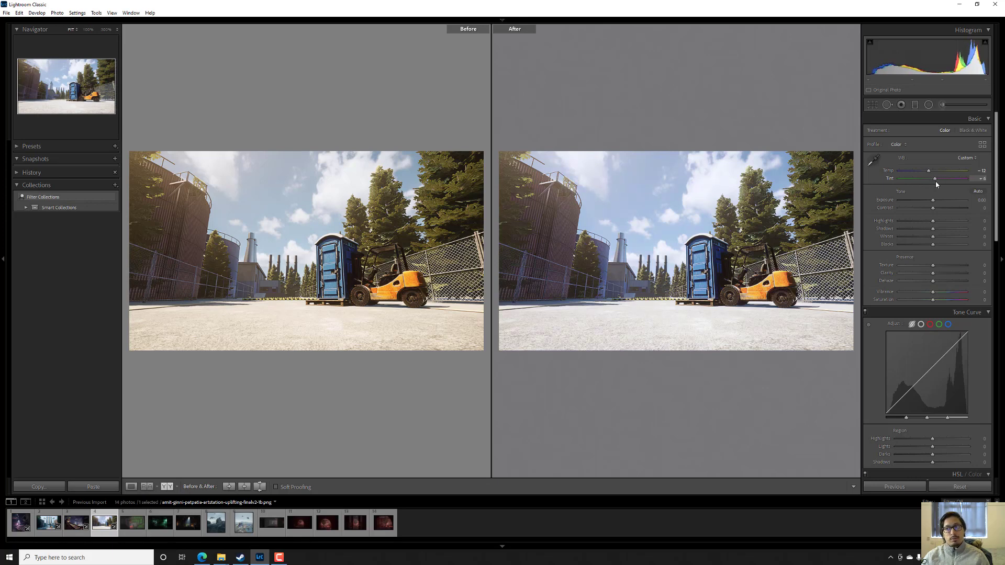
Lower the portable toilet photo's shadows to −23, whites to −52 and blacks to −4, and its tone curve darks to −24
scroll(922, 209, down, 3)
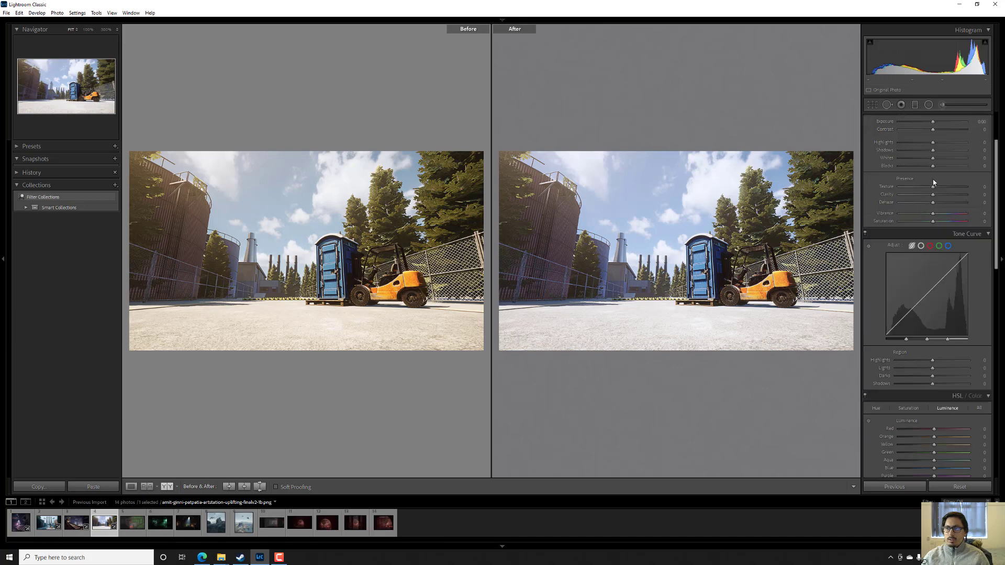
mouse_move(935, 152)
mouse_down()
mouse_move(918, 164)
mouse_move(930, 170)
mouse_up()
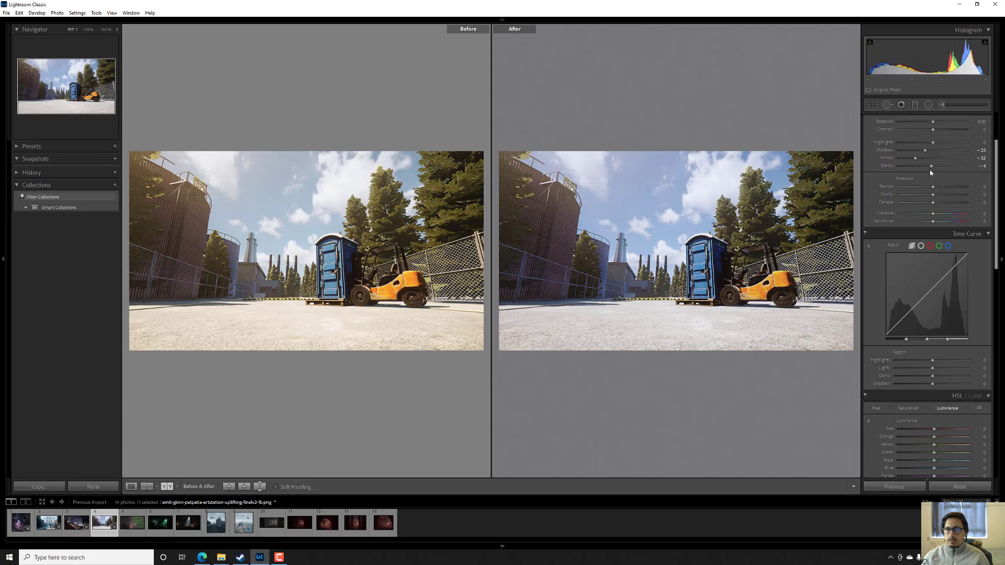
scroll(932, 209, down, 3)
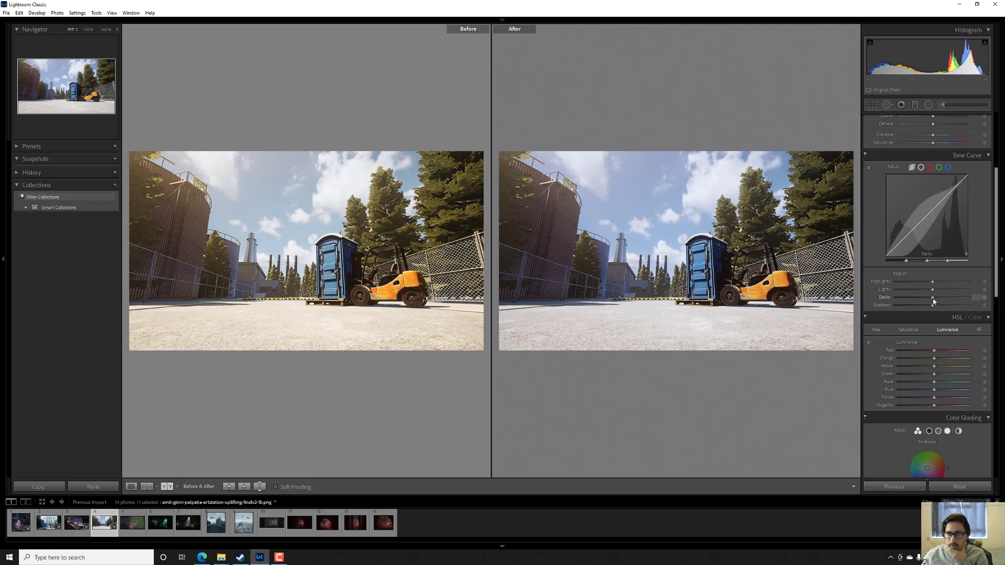
drag(934, 301, 924, 307)
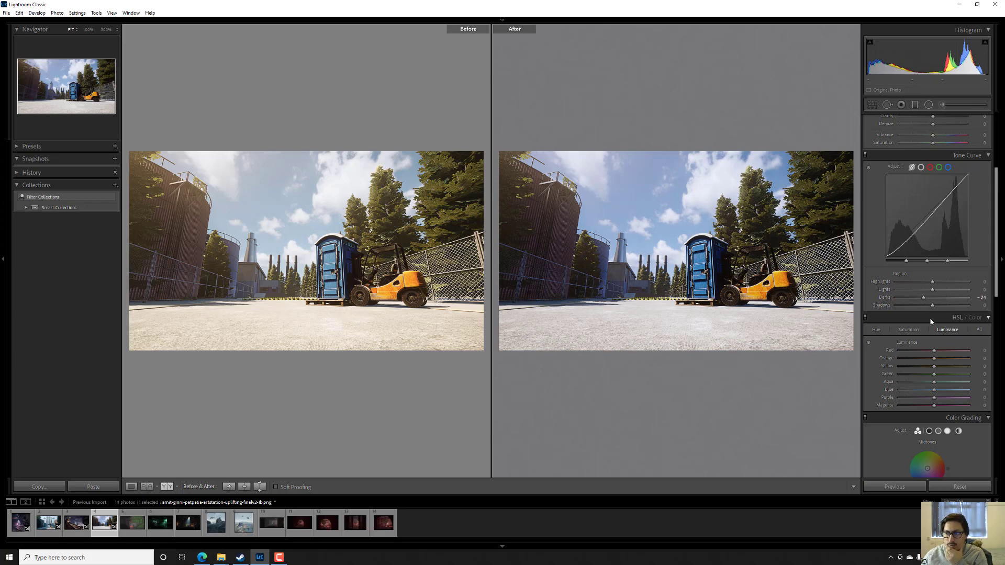
scroll(931, 323, down, 3)
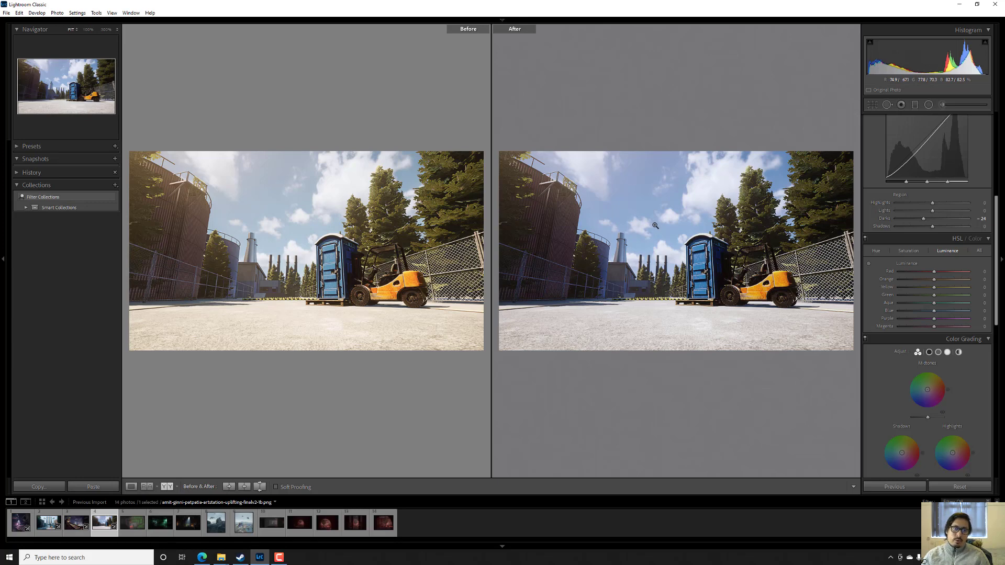
Color grade the red and green corridor image's luminance with darker shadows, brighter midtones and highlights at +45
click(131, 526)
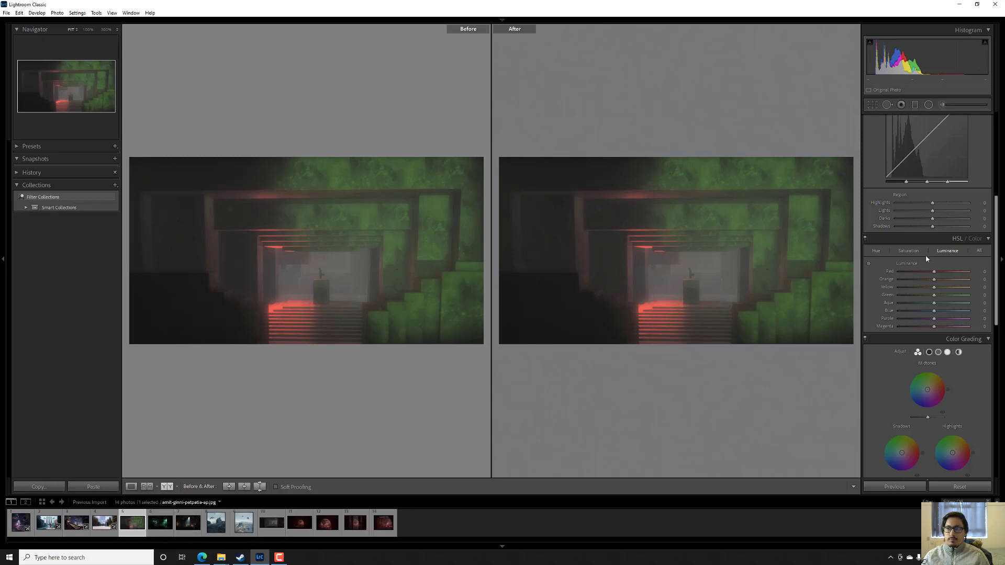
scroll(926, 255, down, 3)
drag(928, 264, 956, 267)
key(ctrl+z)
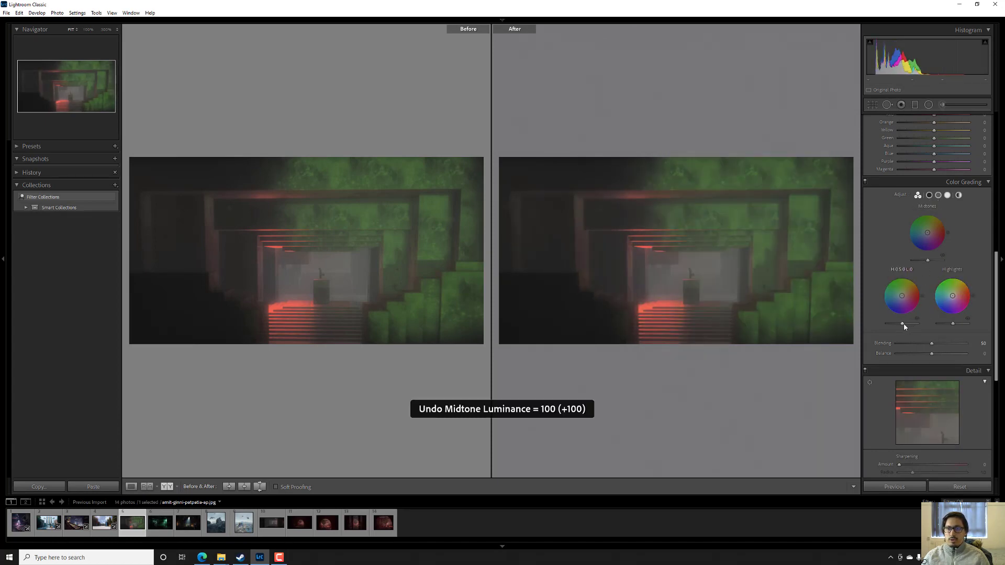
mouse_move(904, 324)
mouse_down()
mouse_move(912, 323)
mouse_move(888, 338)
mouse_move(900, 331)
mouse_up()
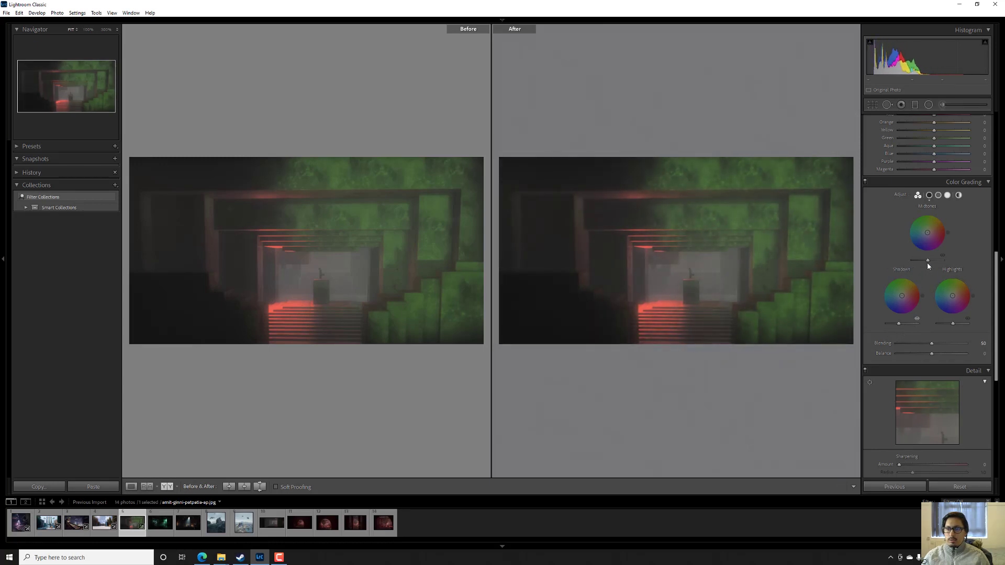
drag(928, 260, 938, 262)
drag(953, 324, 962, 326)
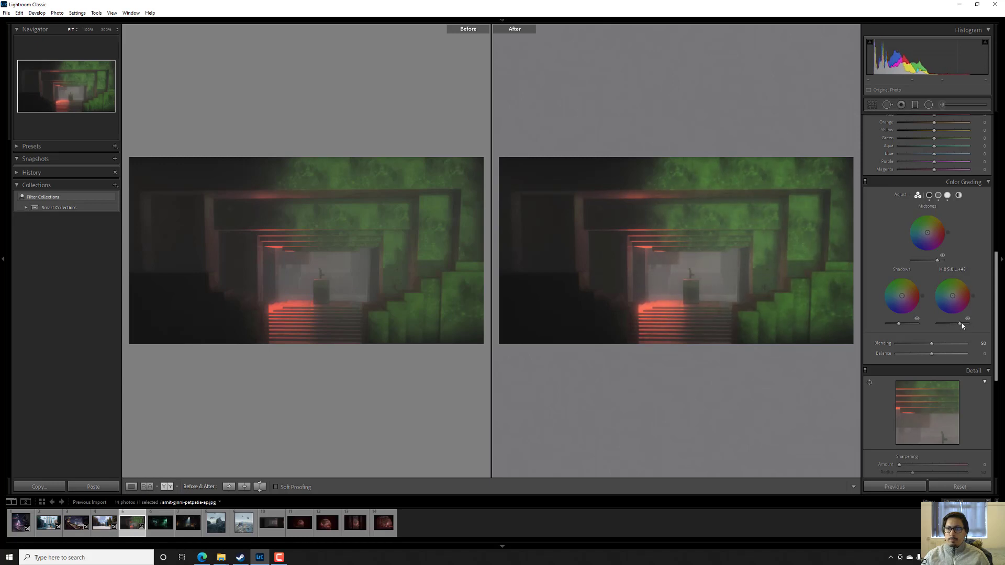
Set the corridor image's exposure to +0.32, highlights to +36, shadows to −27 and whites to +30
scroll(955, 317, up, 8)
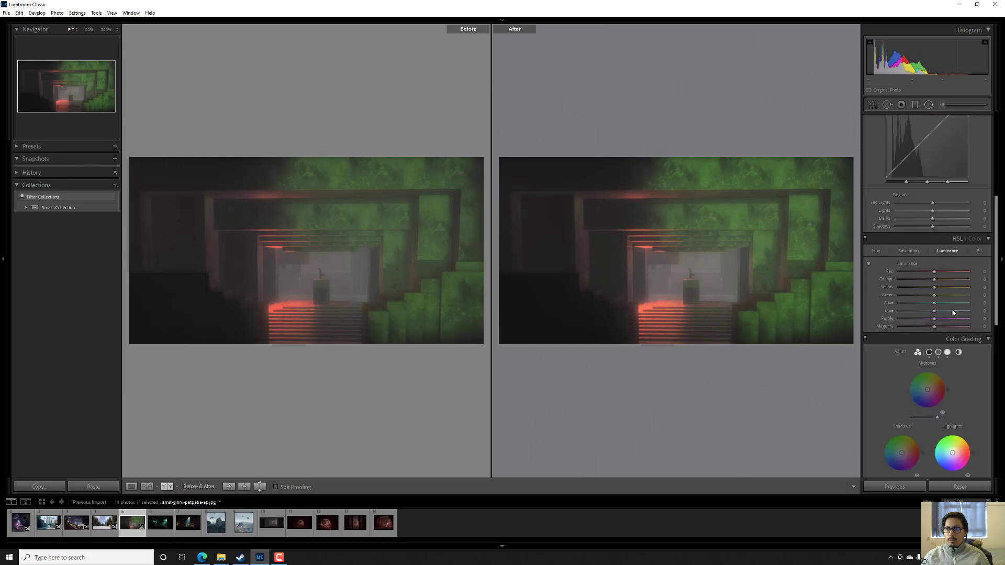
scroll(953, 312, up, 2)
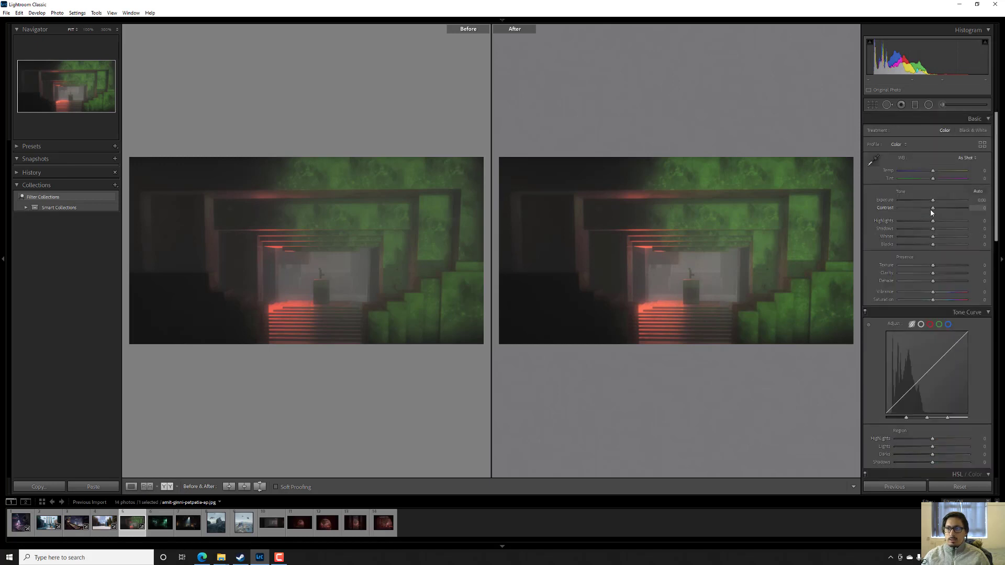
drag(934, 205, 936, 205)
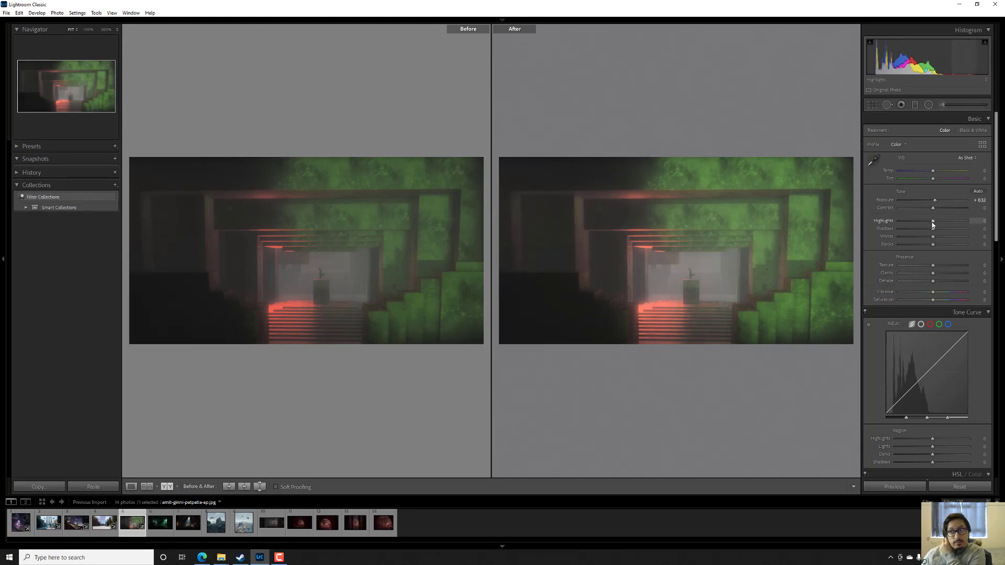
mouse_move(933, 224)
mouse_down()
mouse_move(945, 221)
mouse_move(914, 237)
mouse_move(942, 238)
mouse_up()
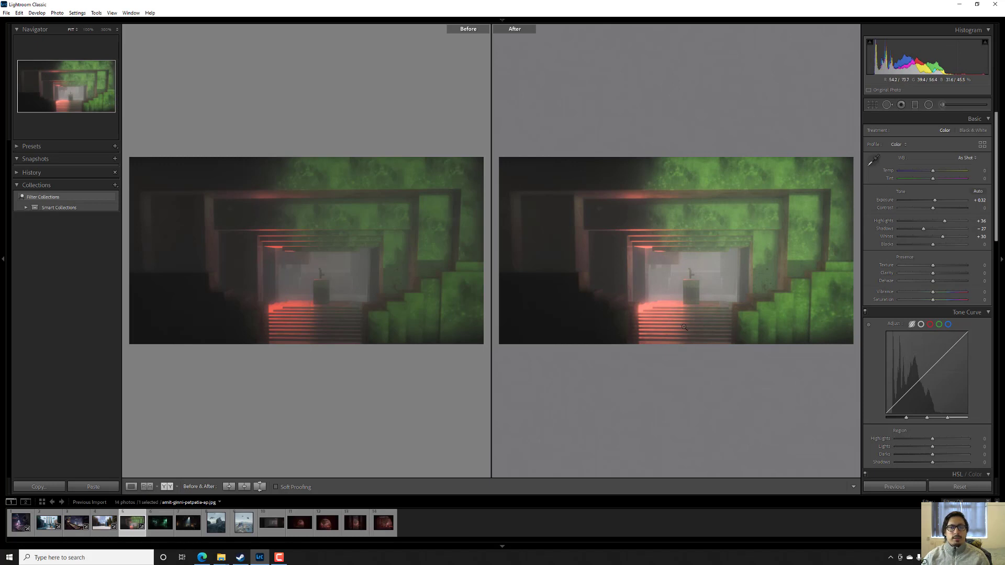
Shift the dark green flooded room image's white balance to tint −38 and temperature −15
click(165, 525)
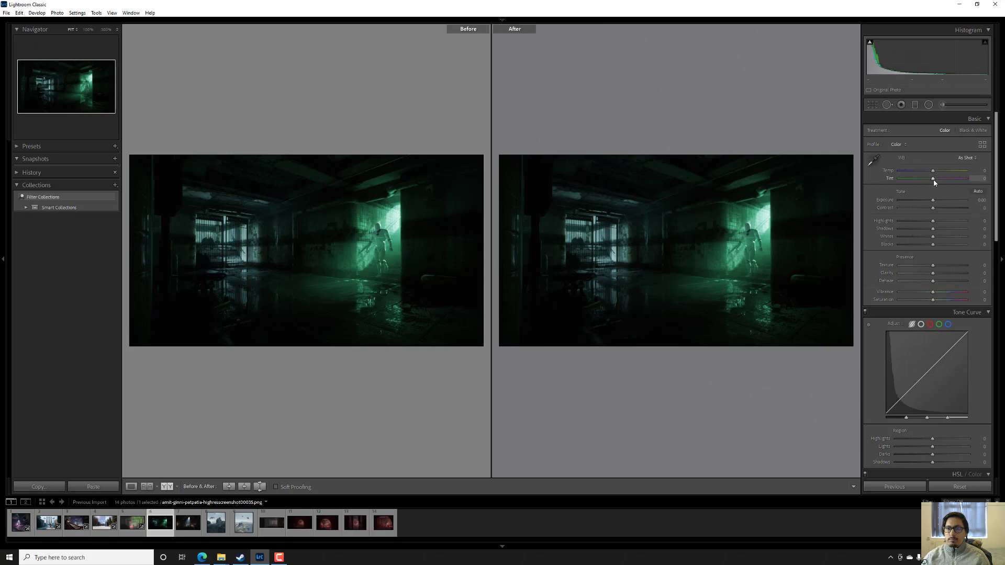
drag(935, 182, 921, 184)
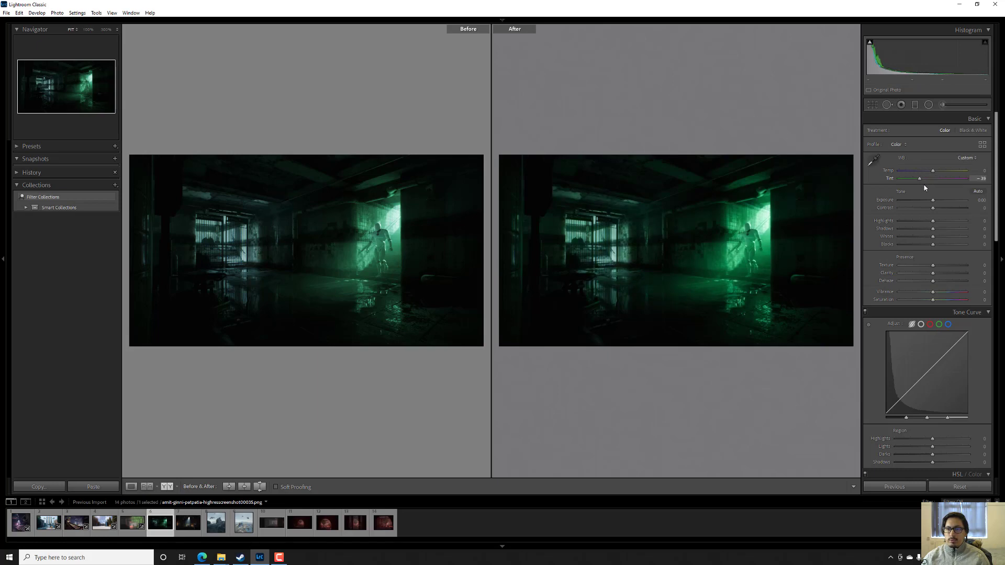
mouse_move(924, 190)
mouse_down()
mouse_move(962, 190)
mouse_move(911, 198)
mouse_move(925, 197)
mouse_move(929, 174)
mouse_up()
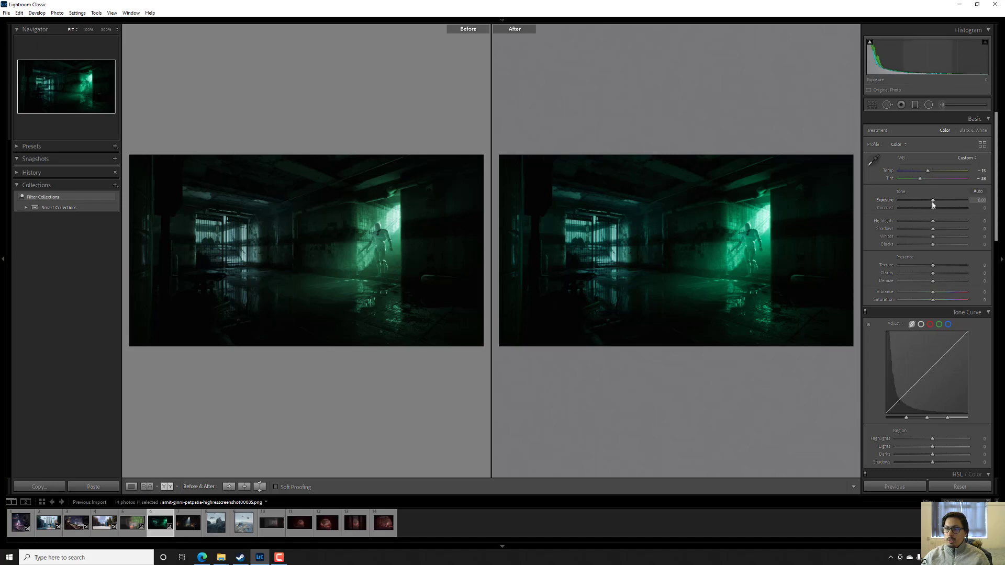
Set the flooded room image's exposure to +0.03, shadows to +49, whites to +27 and blacks to −18
drag(933, 205, 935, 206)
scroll(932, 204, down, 3)
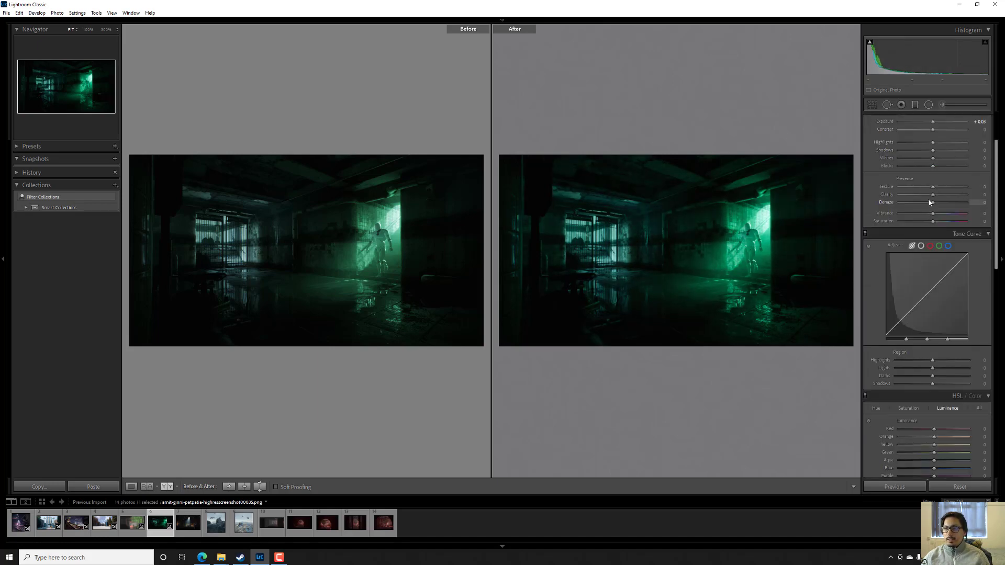
drag(933, 152, 951, 158)
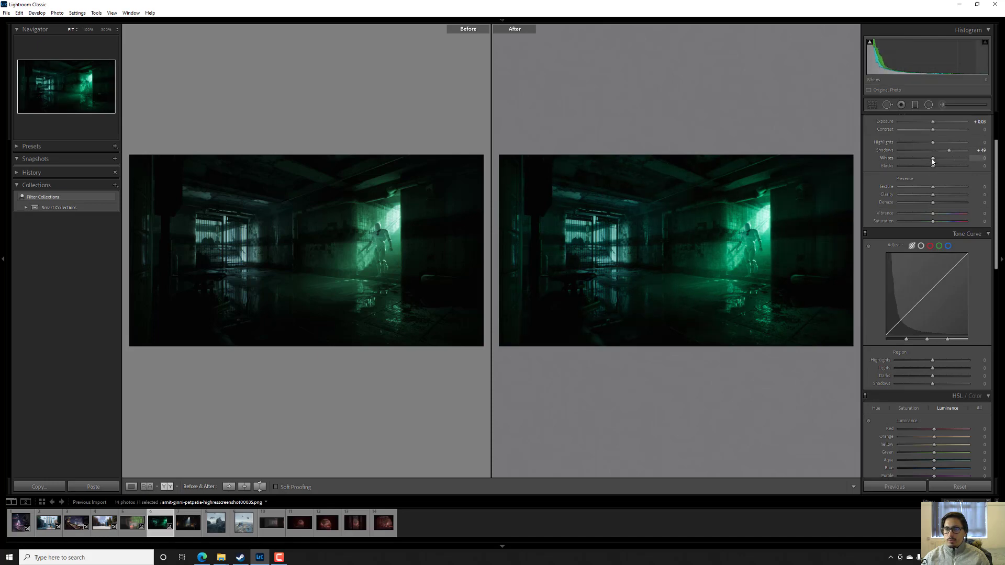
drag(940, 162, 942, 161)
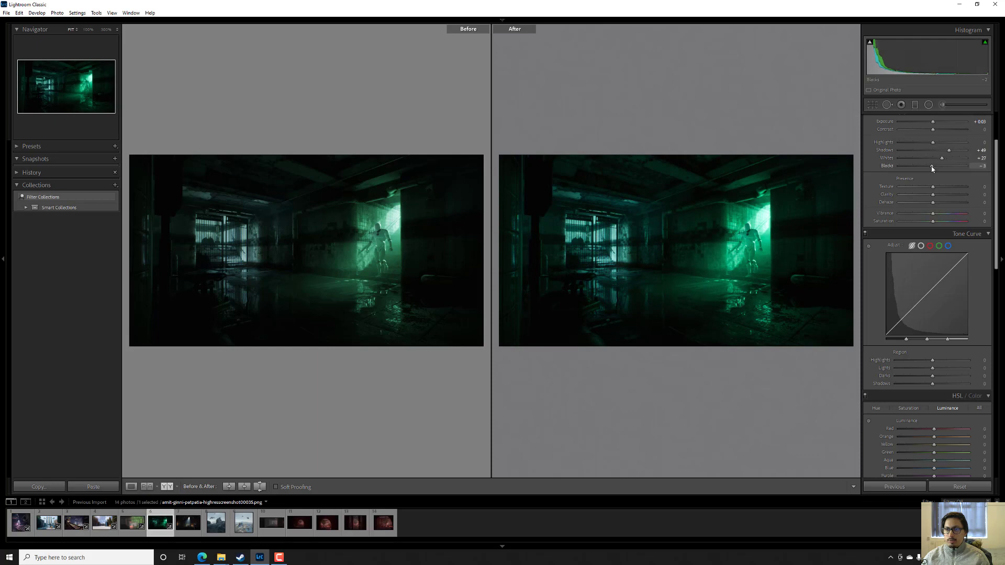
drag(921, 170, 927, 172)
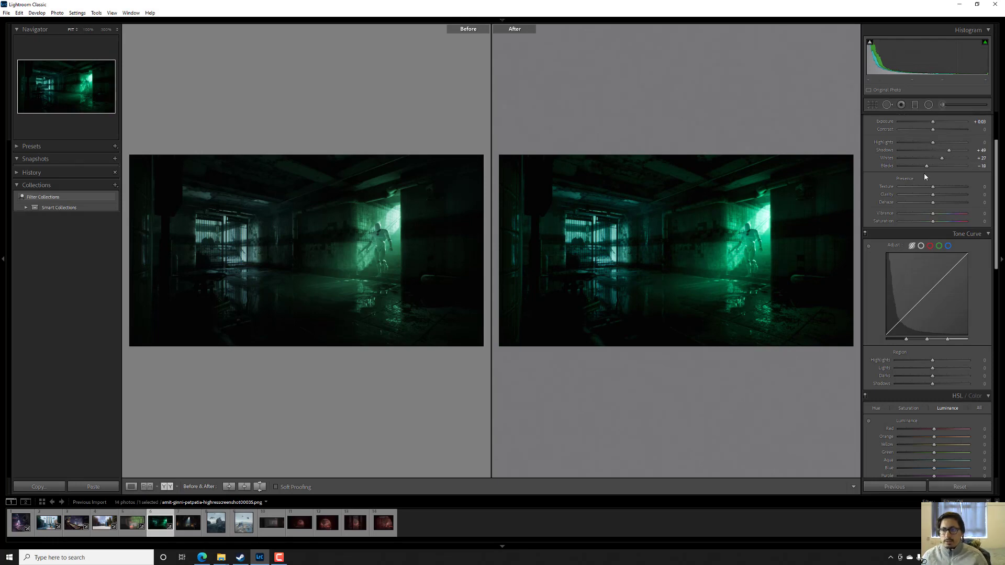
Try tinting the flooded room image's midtones and grading its highlights toward blue, and undo both changes
scroll(938, 189, down, 5)
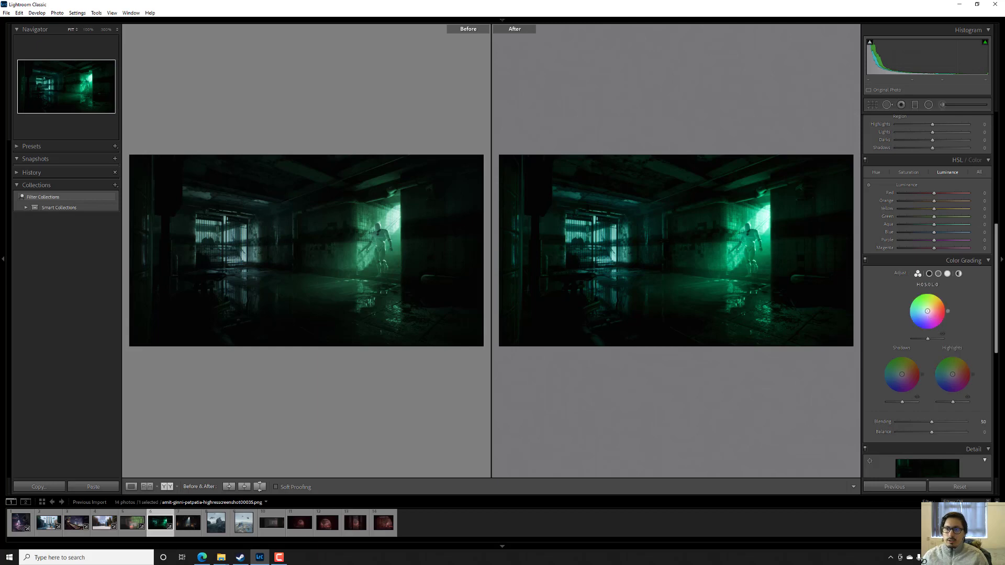
mouse_move(927, 312)
mouse_down()
mouse_move(931, 303)
mouse_move(915, 306)
mouse_move(928, 313)
mouse_up()
key(ctrl+z)
drag(953, 374, 941, 381)
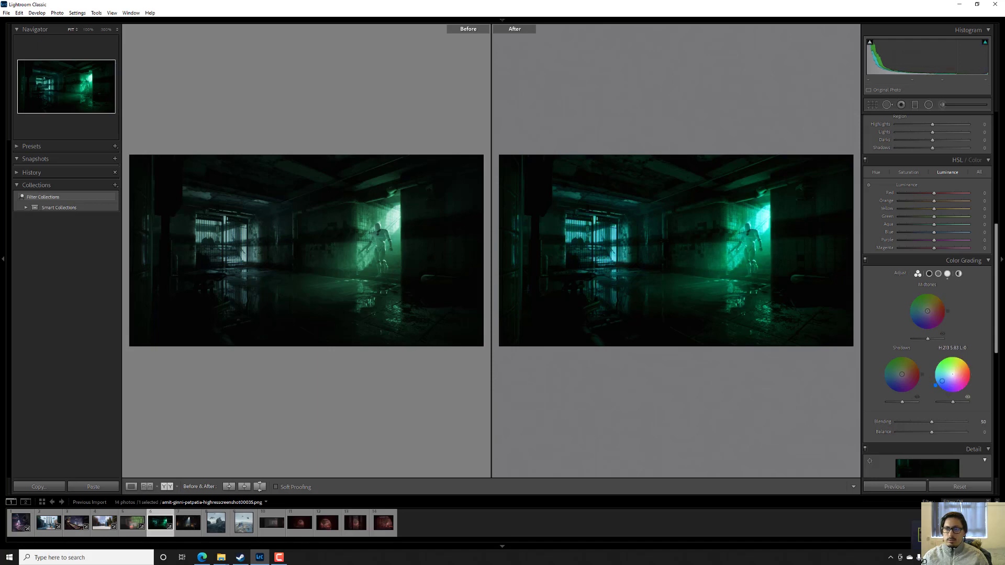
key(ctrl+z)
Color grade the flooded room image with green shadows, teal highlights and slightly red midtones
drag(906, 386, 951, 374)
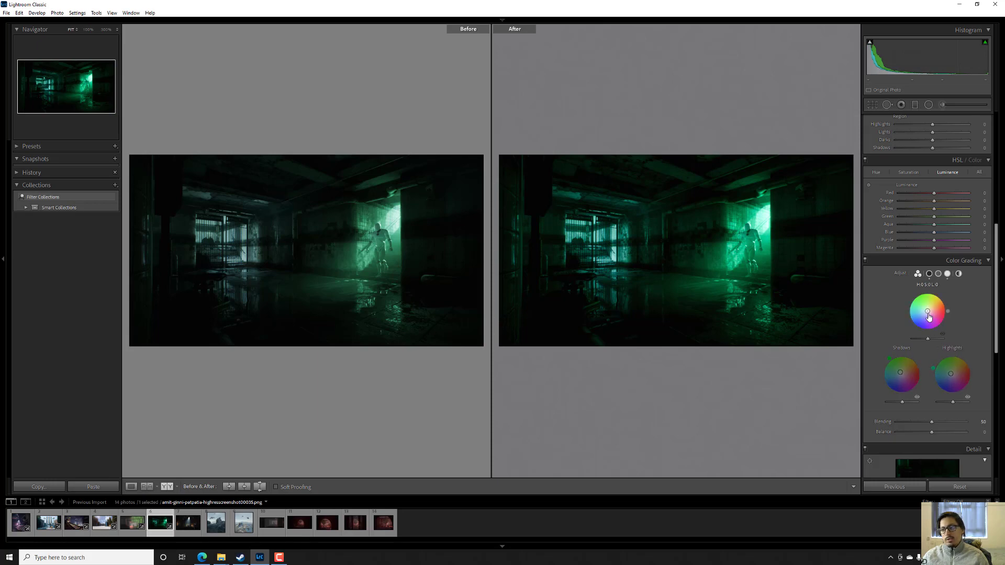
drag(928, 315, 932, 311)
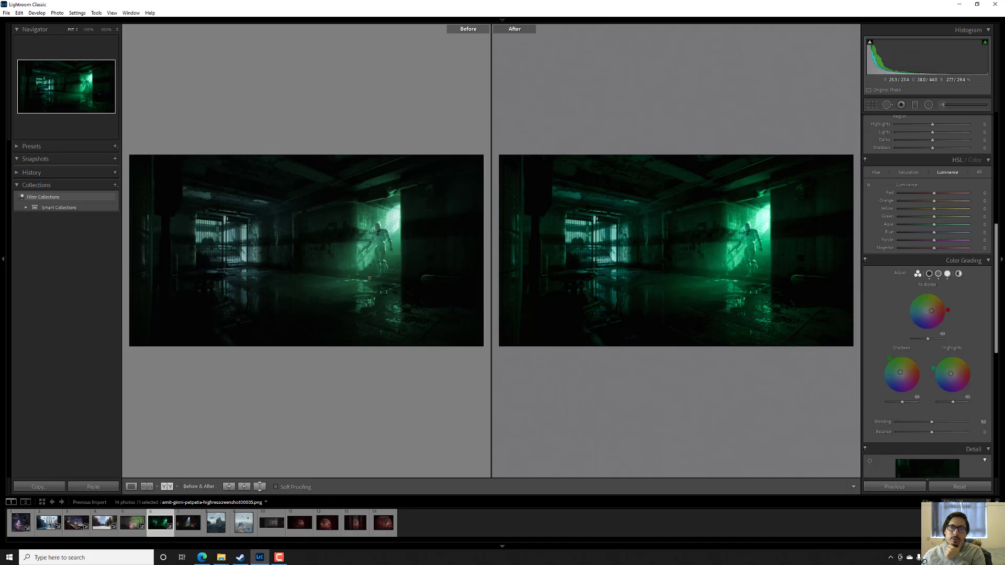
Open the stone hall image with the light shaft and raise its exposure to about +0.9
click(185, 528)
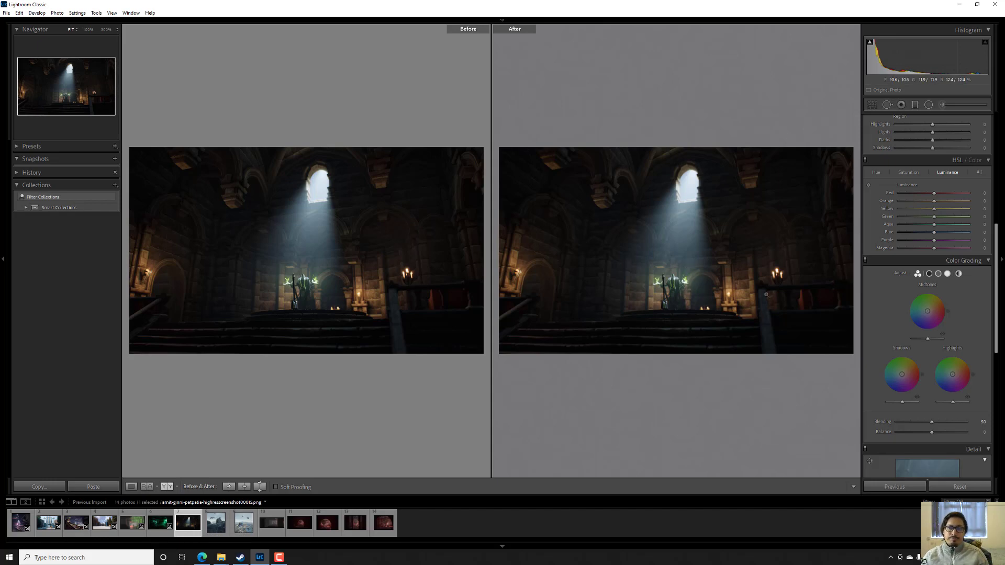
scroll(928, 160, up, 6)
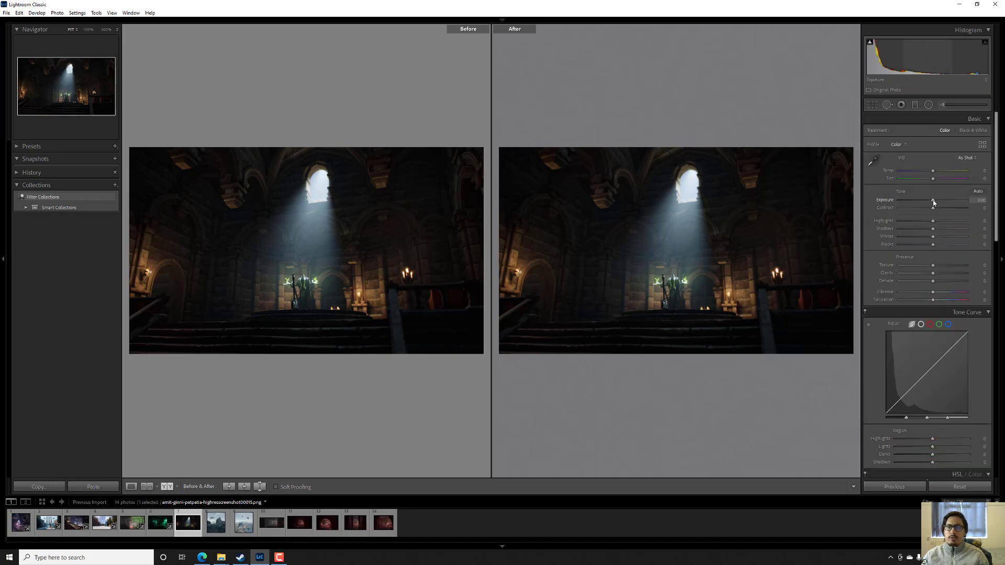
drag(934, 202, 940, 206)
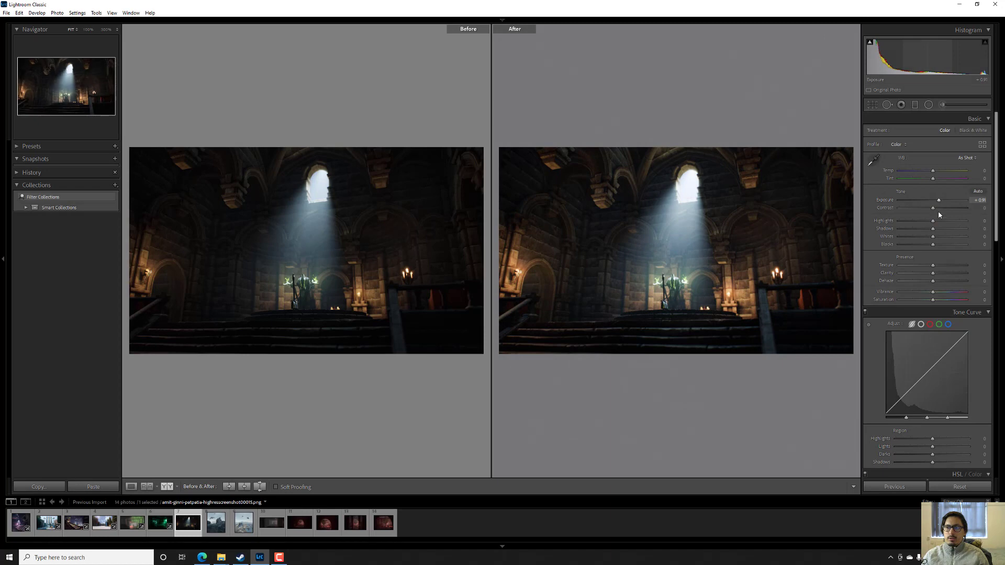
Add a diagonal graduated filter over the hall's lower-right side with highlights 24 and shadows −94, and lift the whole image's dark tones
click(914, 107)
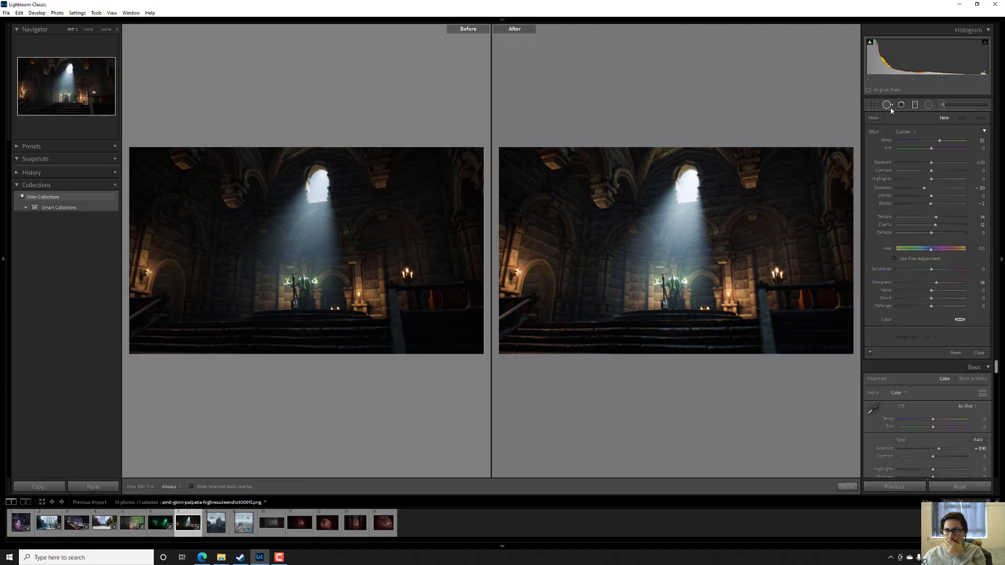
click(899, 107)
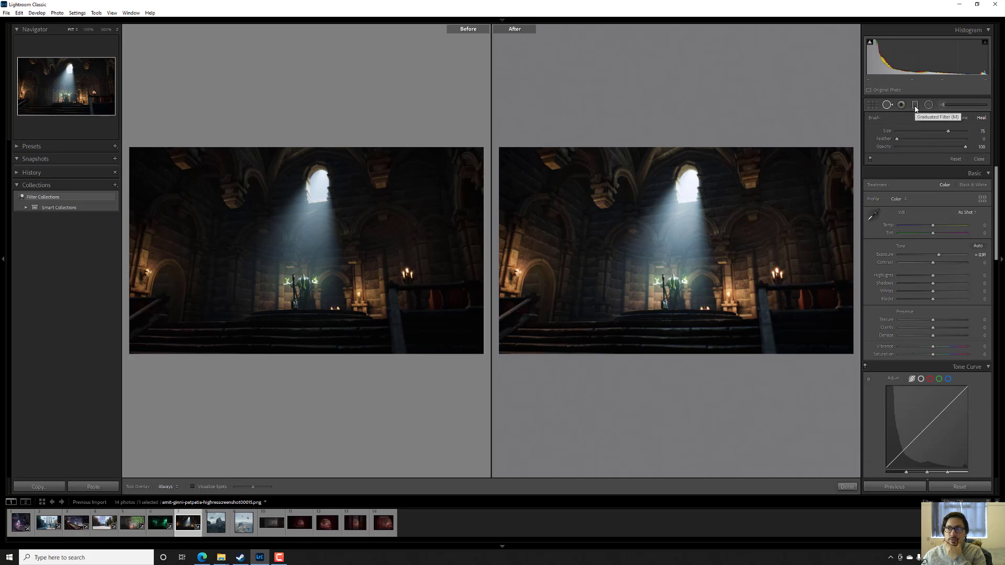
click(915, 105)
drag(627, 214, 782, 253)
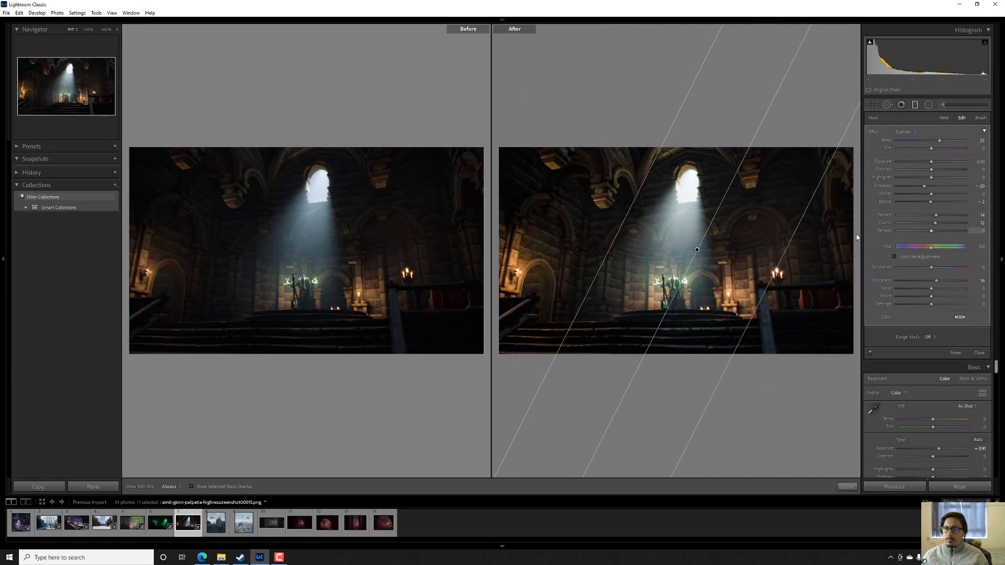
drag(697, 250, 734, 275)
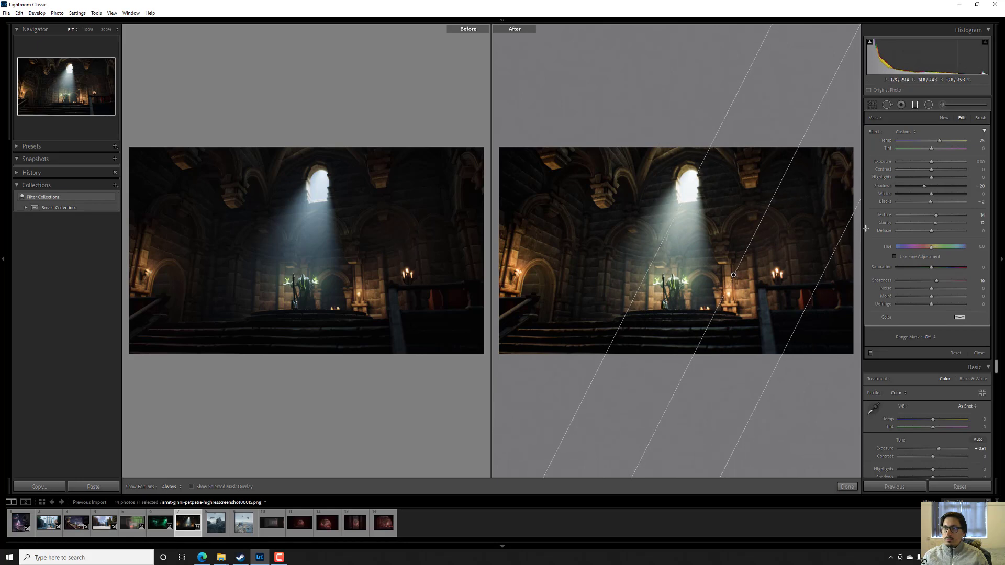
drag(943, 180, 891, 197)
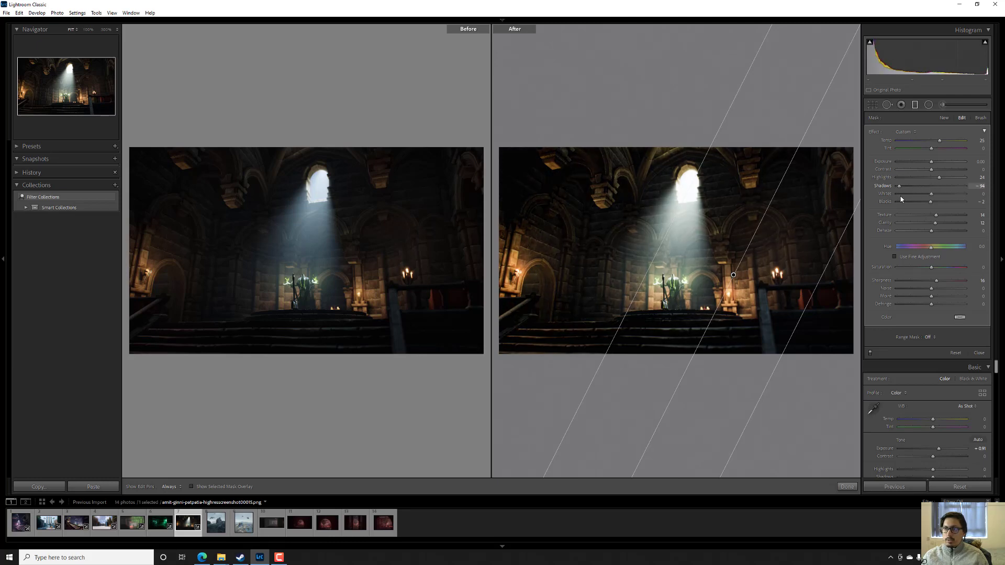
drag(883, 63, 893, 55)
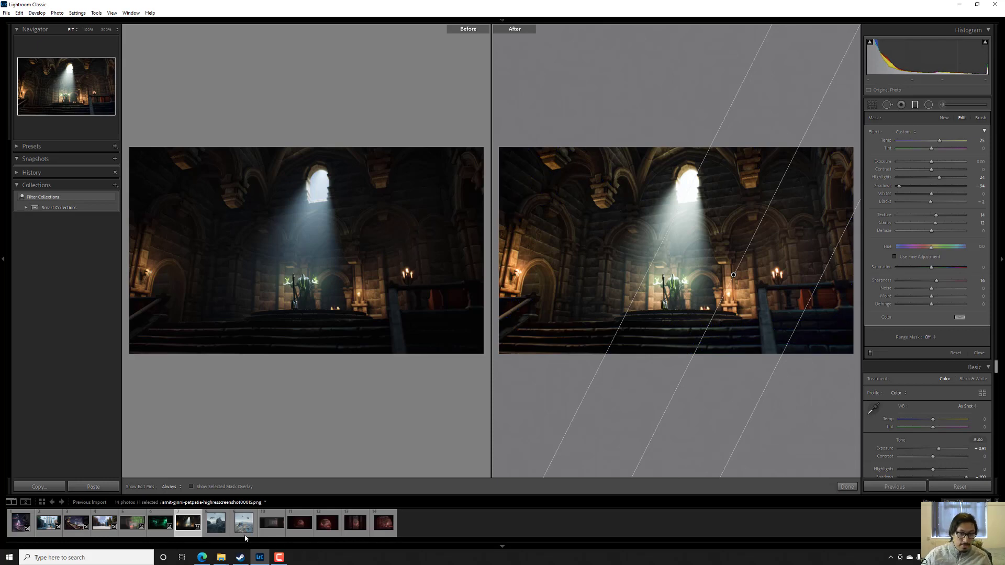
Open the image of spaceships above dark rocks and draw a diagonal graduated filter covering the sky and ships
click(220, 532)
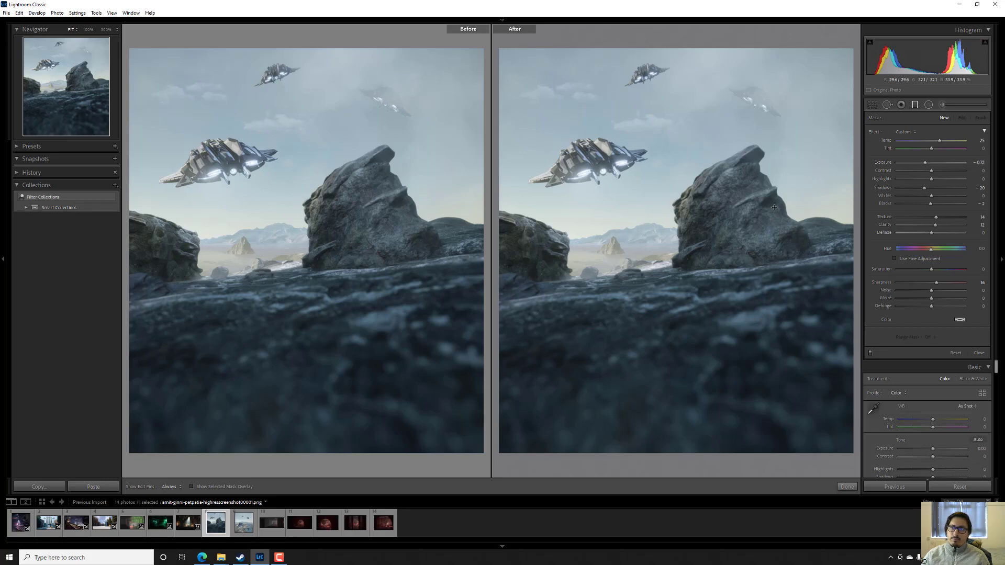
drag(927, 161, 937, 161)
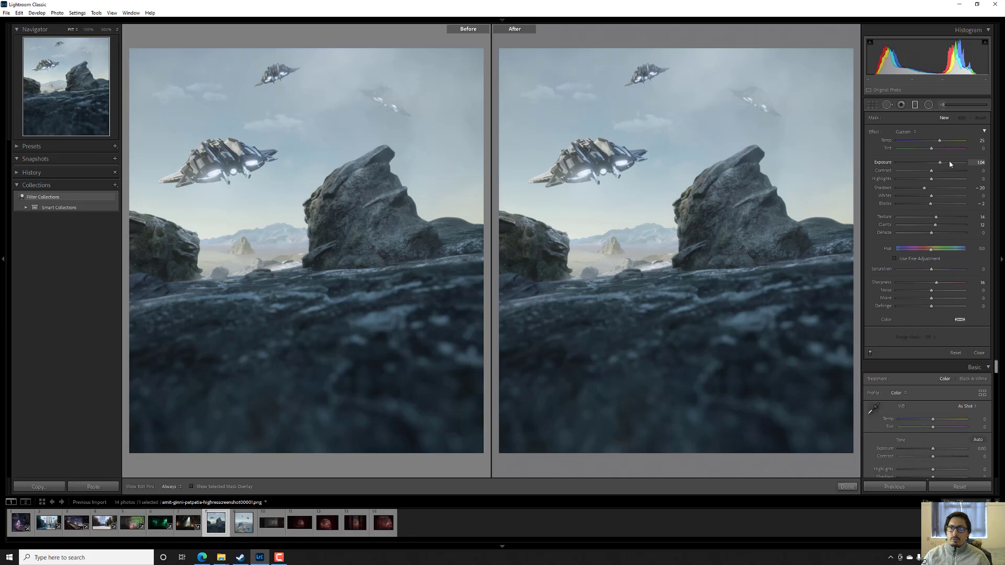
key(Left)
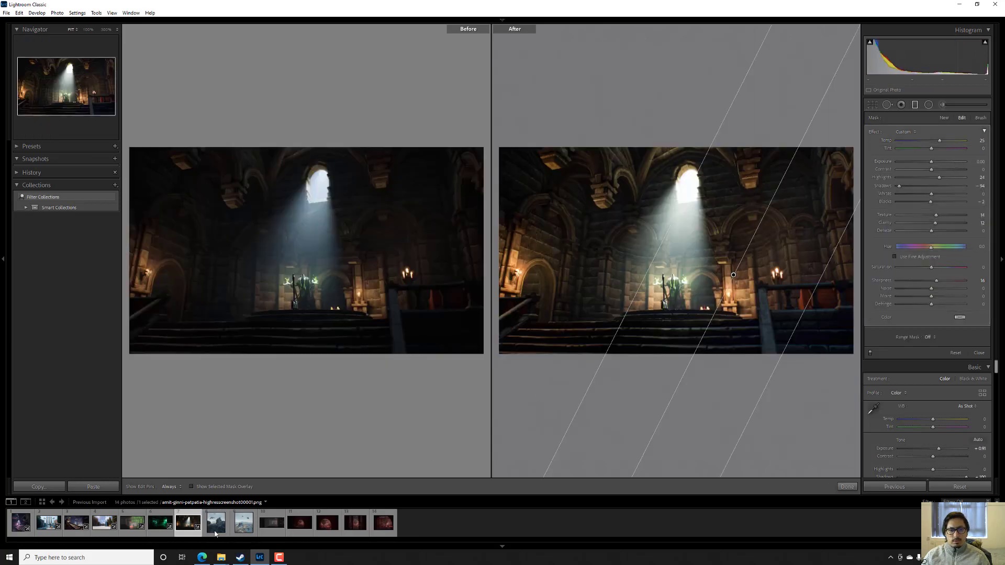
click(214, 531)
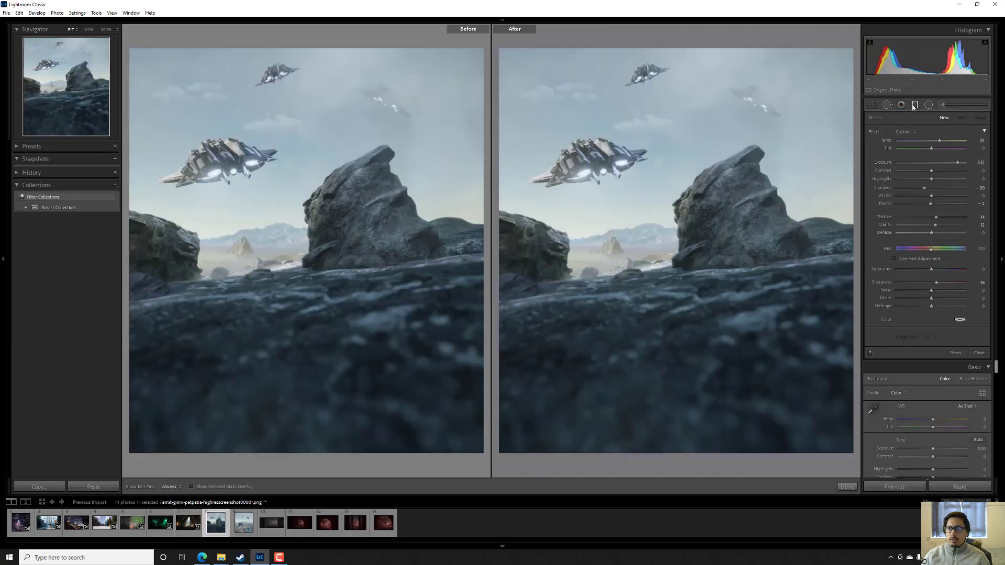
drag(585, 108, 783, 325)
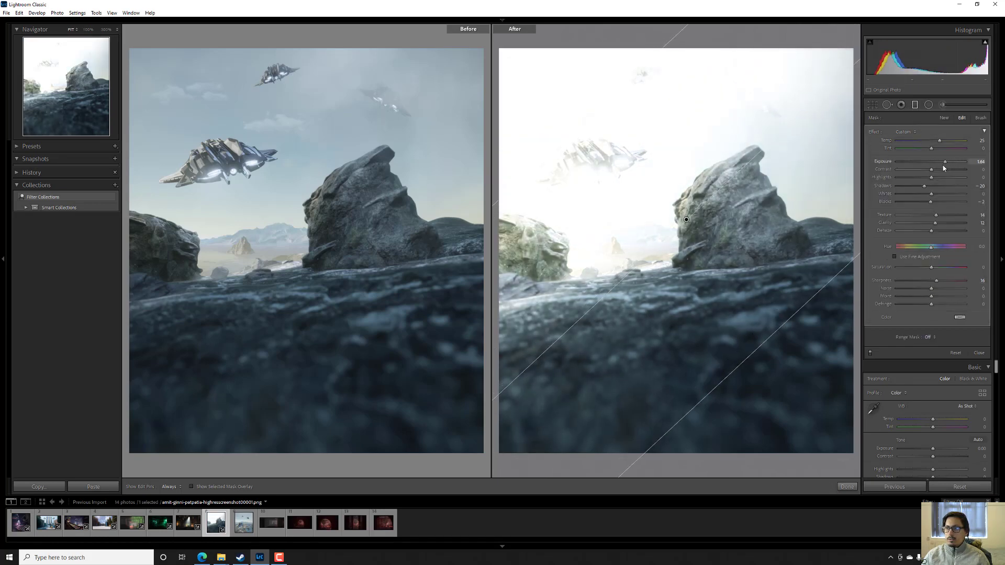
Set the sky filter's exposure to 0.44, shadows to −27, whites to 17 and blacks to −35, and close the filter
drag(955, 166, 939, 169)
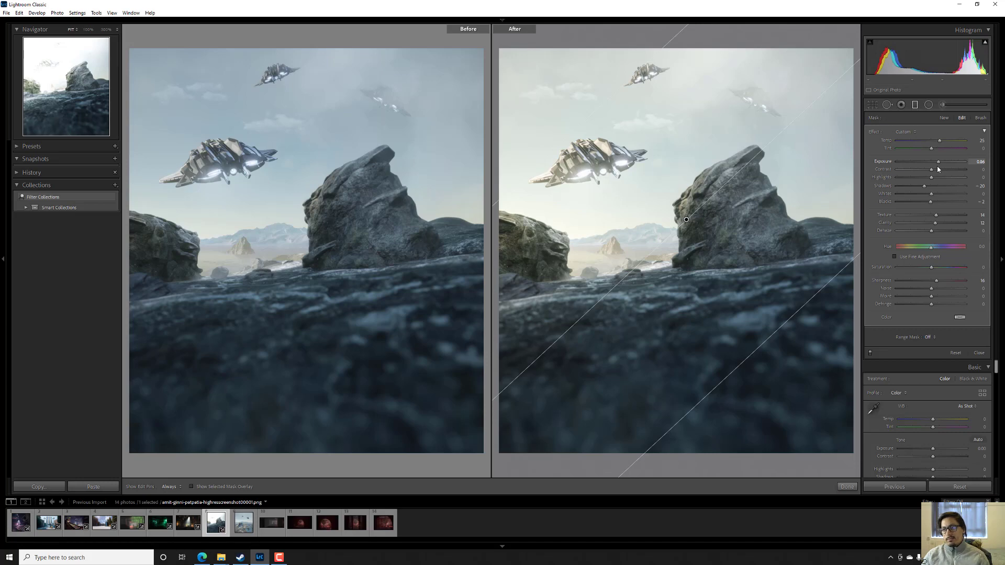
drag(938, 169, 935, 169)
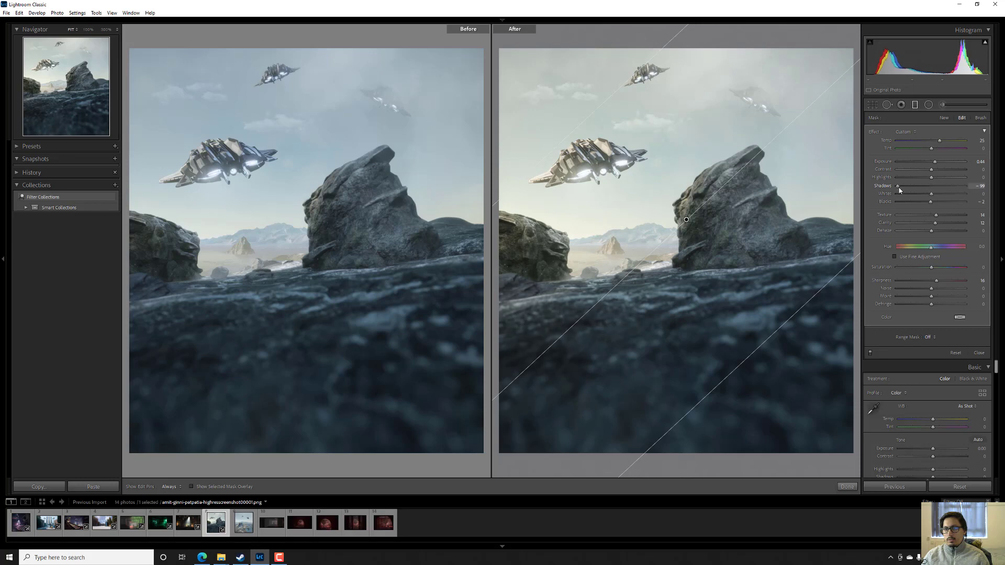
drag(900, 190, 922, 202)
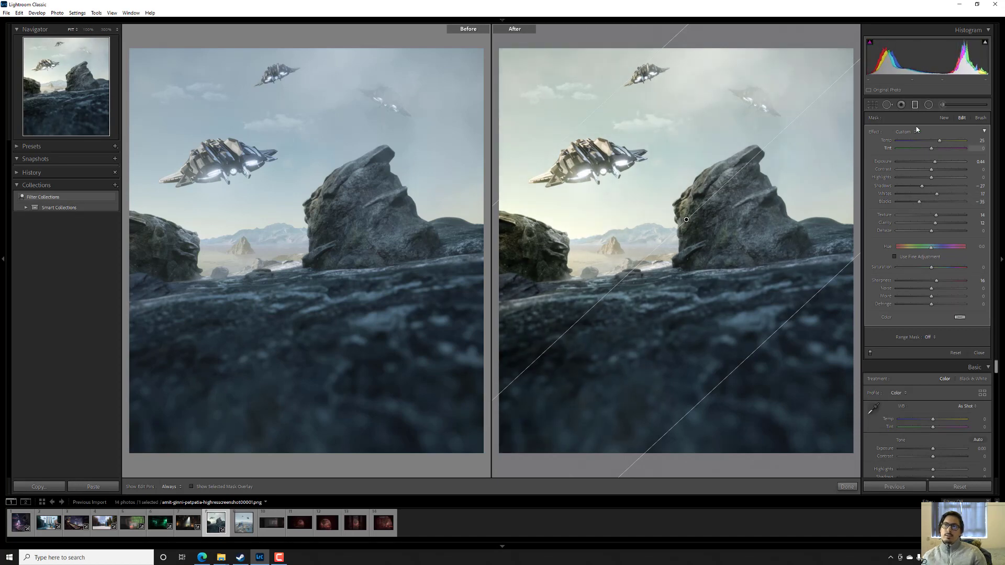
click(916, 106)
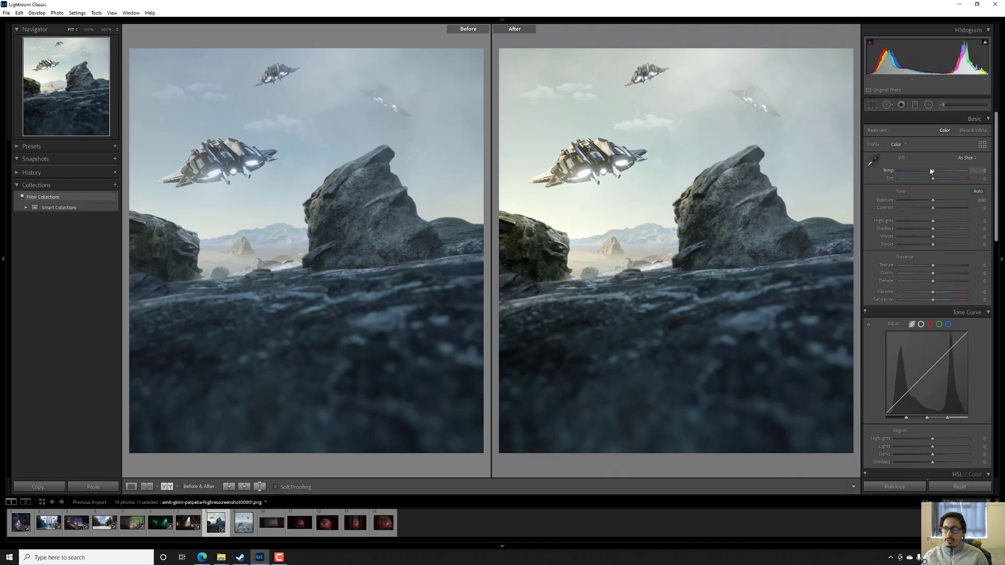
Cool the rock image's white balance to temperature −10 and set shadows to about −50, whites to about +11 and blacks to −6
drag(933, 174, 931, 174)
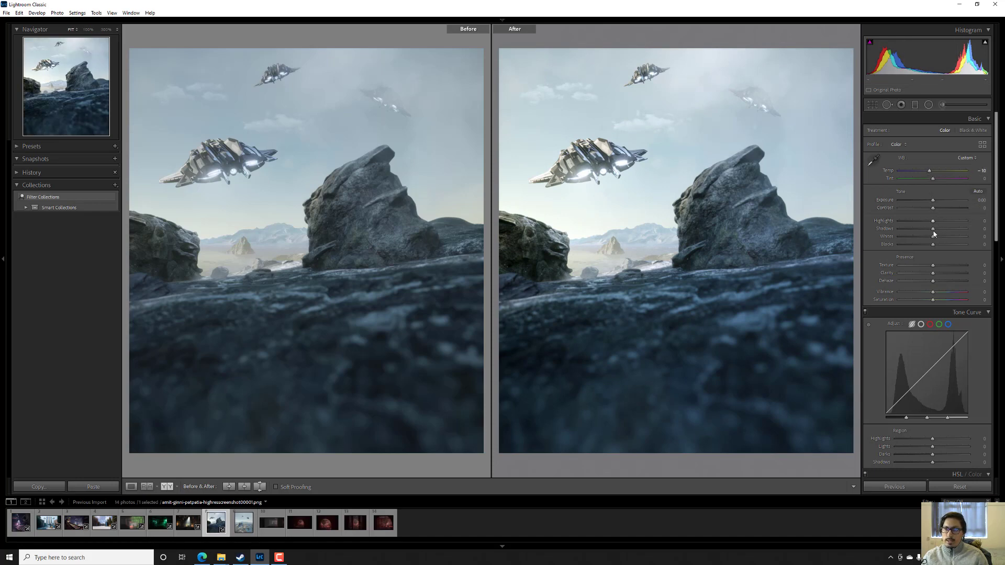
drag(933, 229, 916, 233)
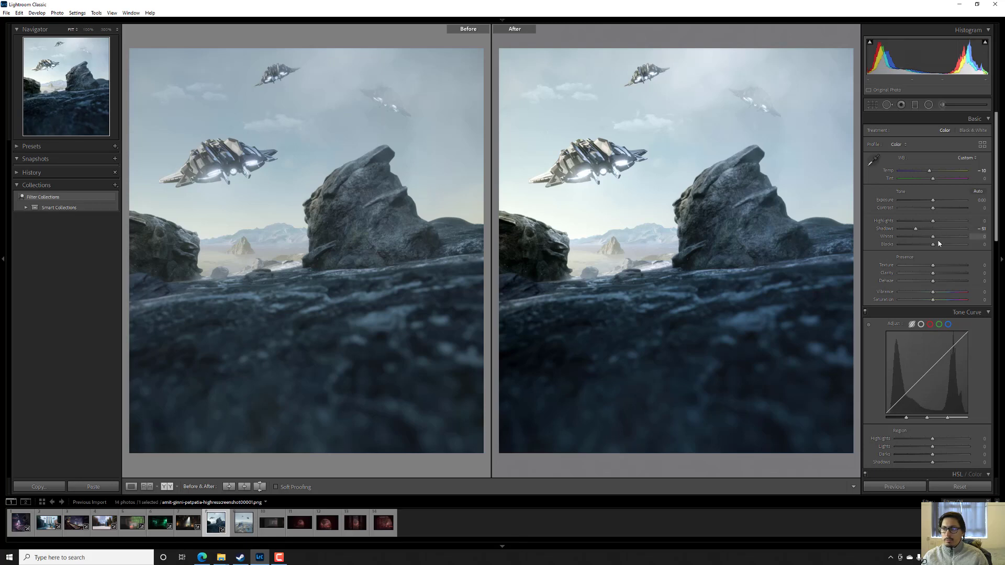
mouse_move(938, 235)
mouse_down()
mouse_move(921, 247)
mouse_move(932, 249)
mouse_up()
Raise the rock image's vibrance to +33 and saturation to +20
scroll(932, 248, down, 5)
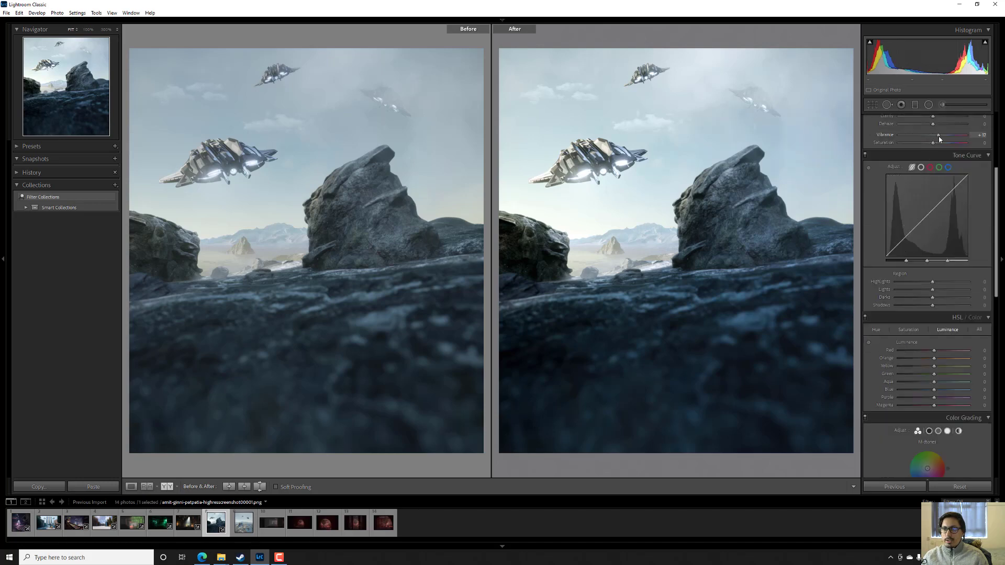
drag(940, 139, 946, 139)
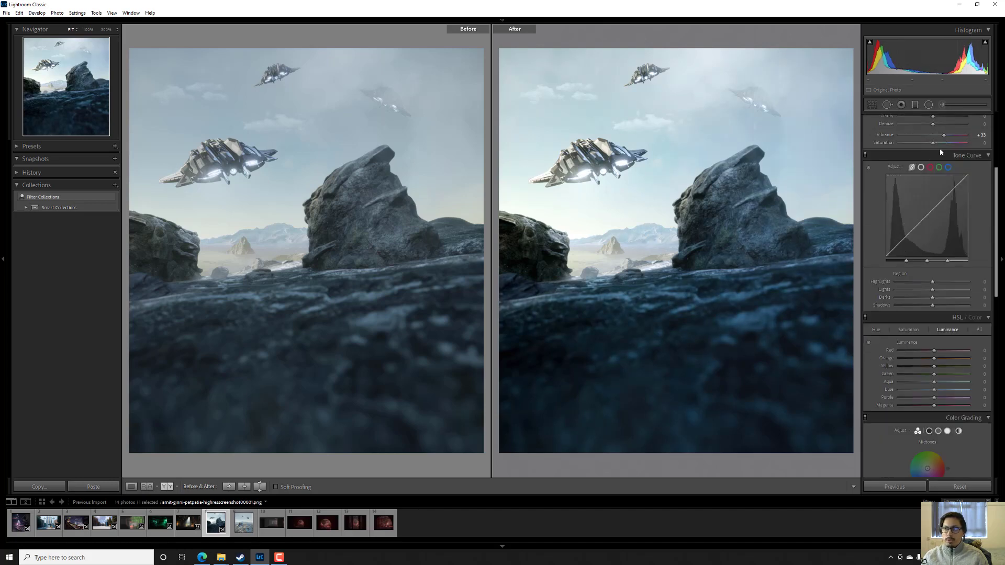
drag(935, 145, 944, 146)
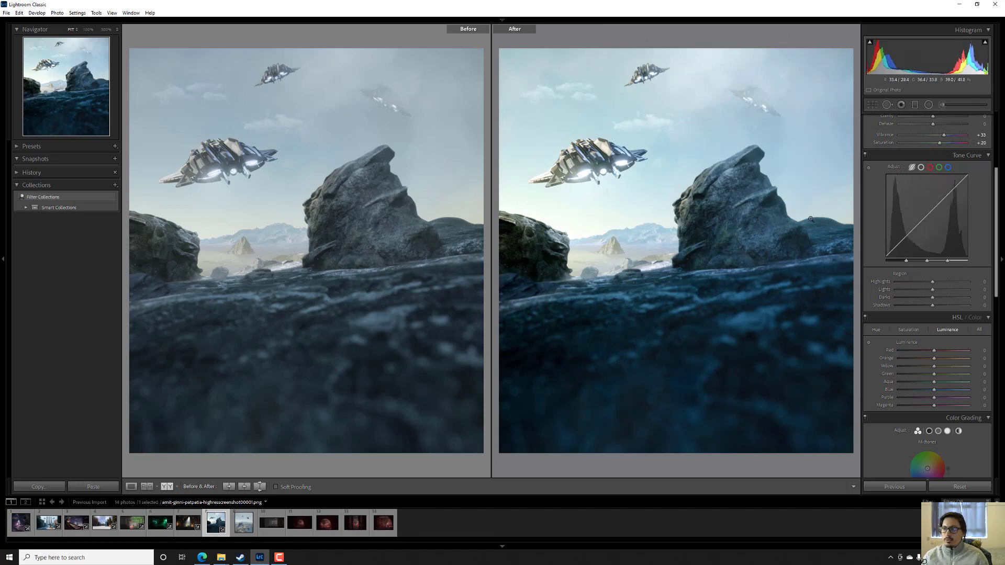
Tint the rock image's shadows slightly blue and lower its saturation and vibrance
scroll(905, 222, down, 3)
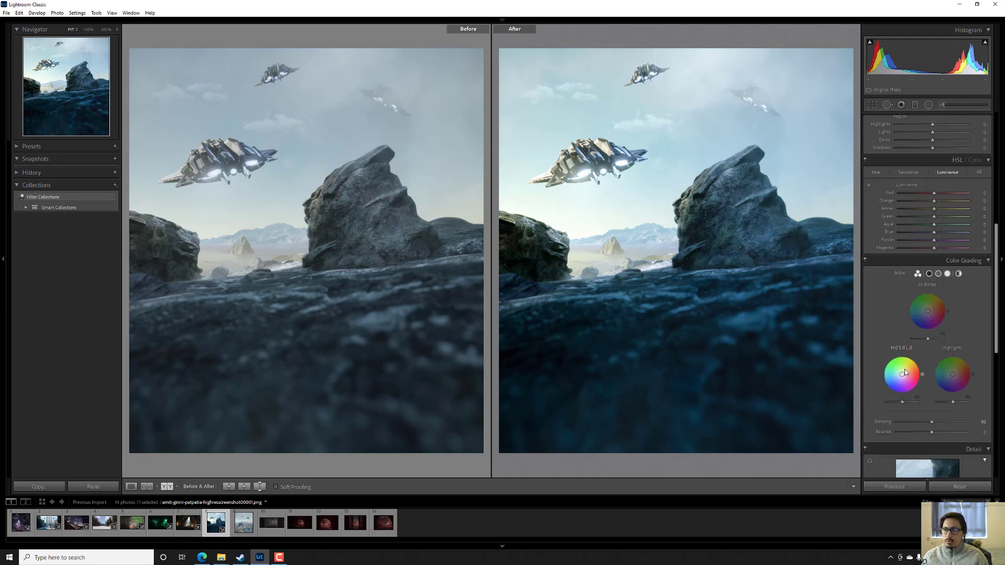
drag(903, 378, 900, 376)
scroll(947, 234, up, 5)
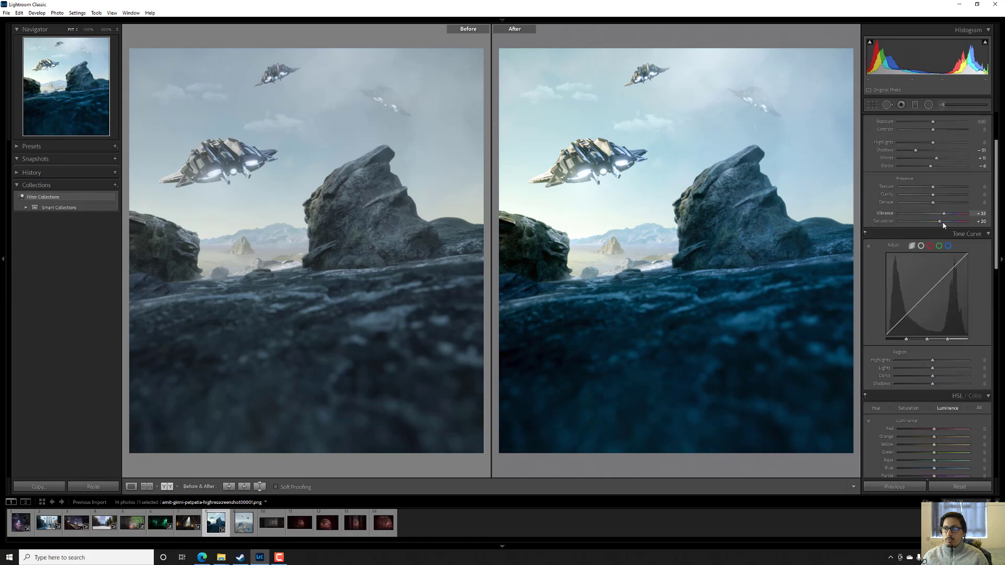
drag(937, 225, 936, 214)
Grade the rock image's midtones slightly red and its highlights slightly yellow-green, and raise the luminance of both
scroll(933, 282, down, 5)
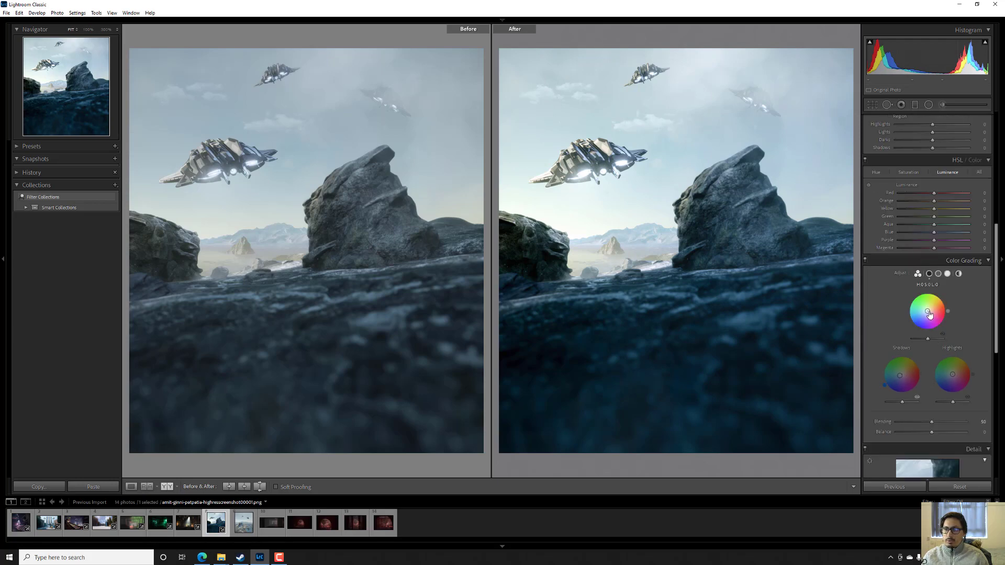
drag(929, 314, 932, 342)
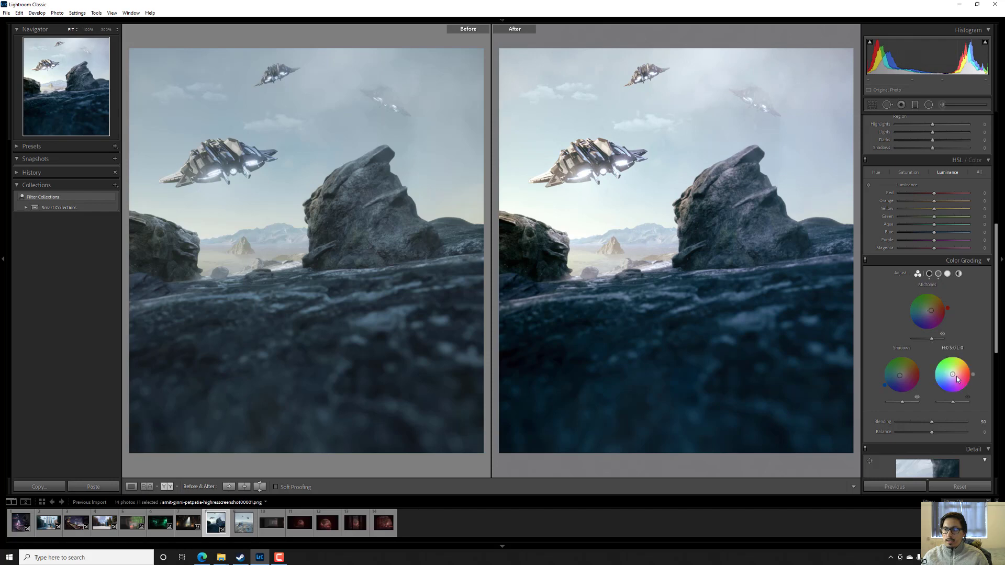
drag(953, 374, 959, 401)
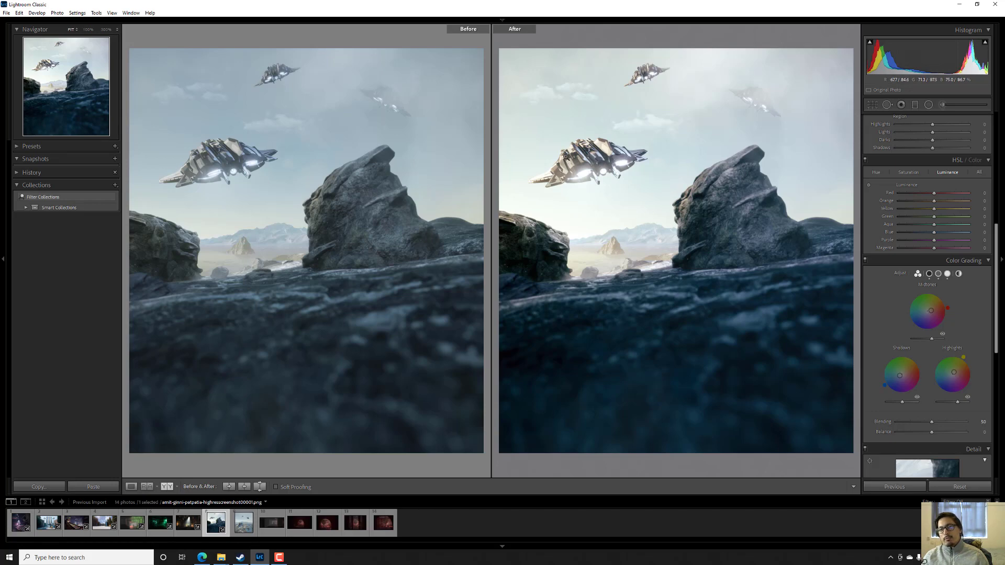
Open the image of spaceships over the snowy coast and draw a horizontal graduated filter from the sky down past the horizon
click(247, 521)
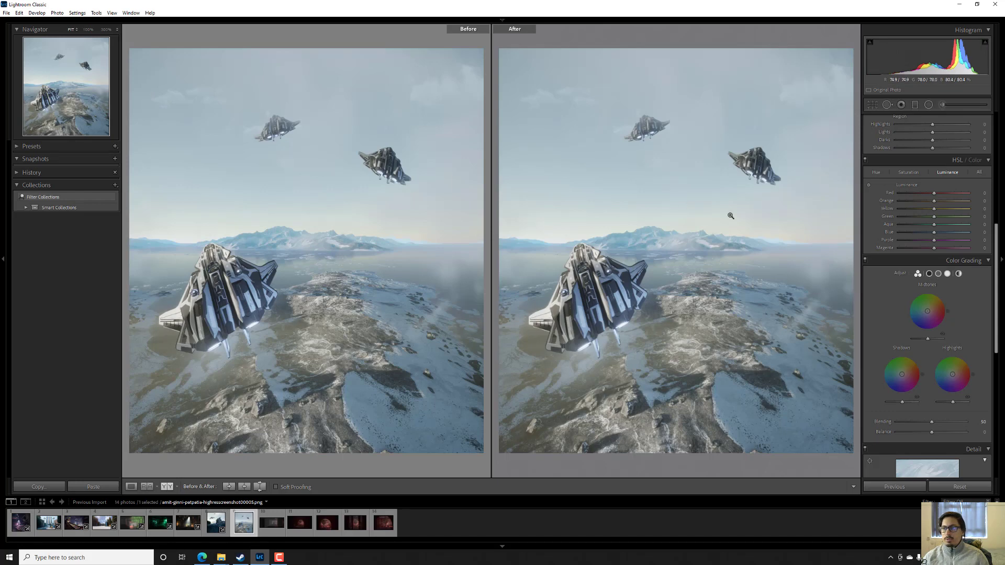
click(911, 107)
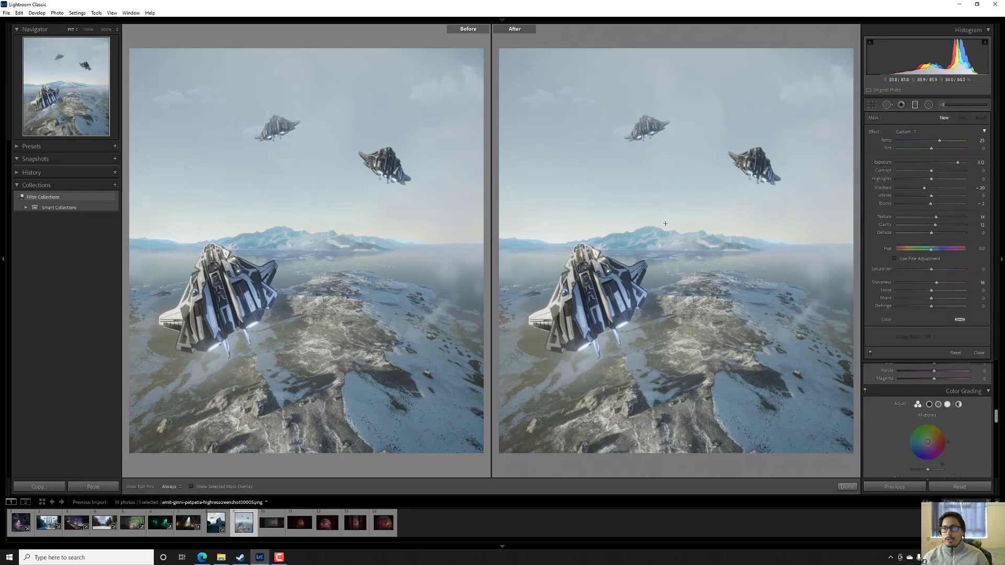
drag(665, 223, 664, 290)
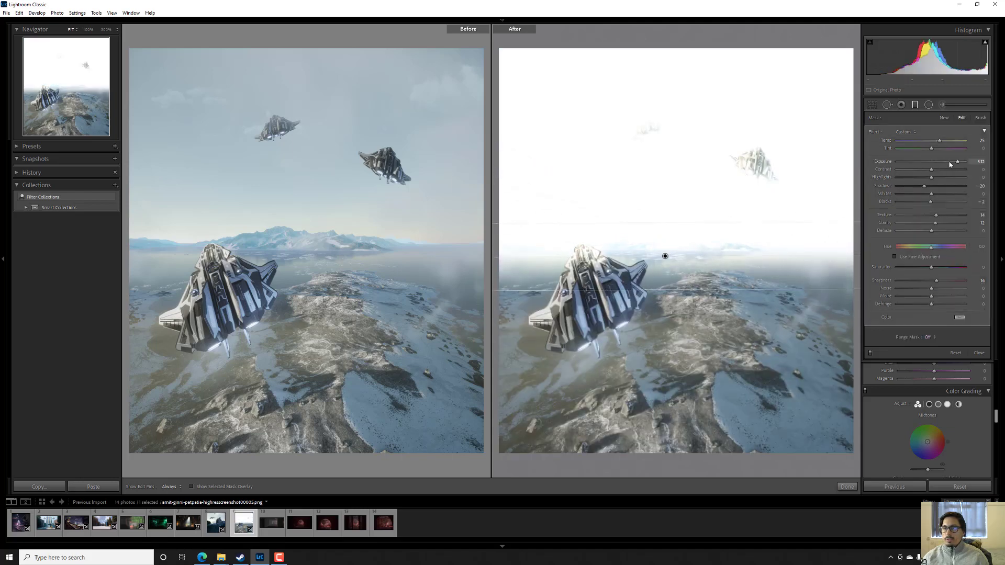
Set the coast sky filter's exposure to 0.21, shadows to 26, whites to 40 and temperature to −24, and move it up to the mountains
mouse_move(951, 165)
mouse_down()
mouse_move(921, 171)
mouse_move(944, 165)
mouse_move(934, 171)
mouse_up()
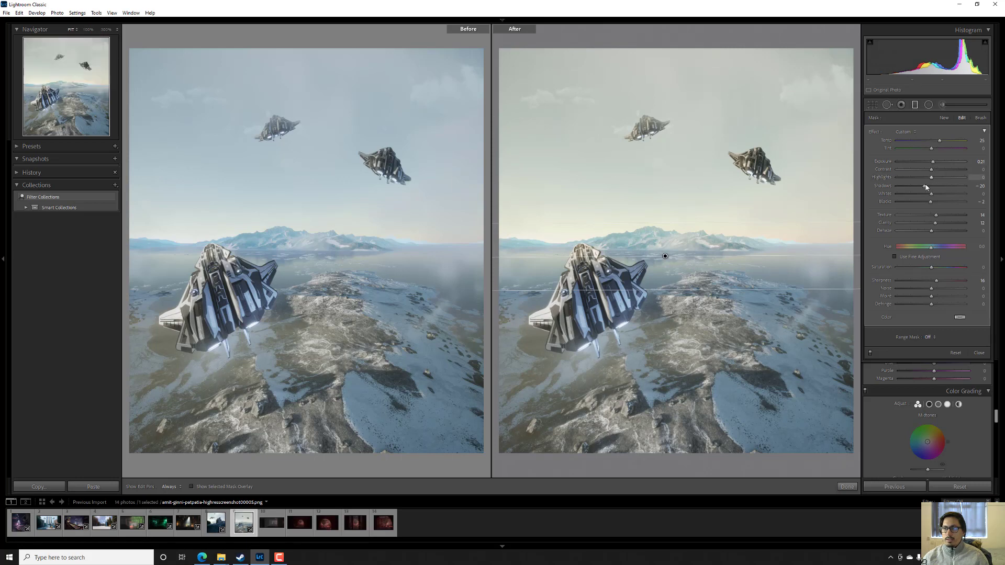
drag(926, 187, 944, 195)
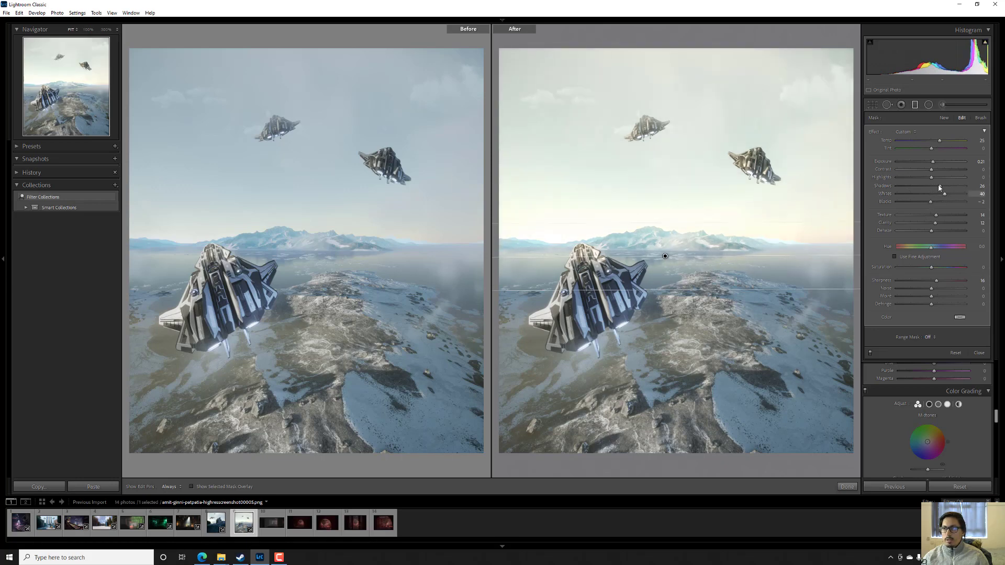
drag(940, 141, 925, 148)
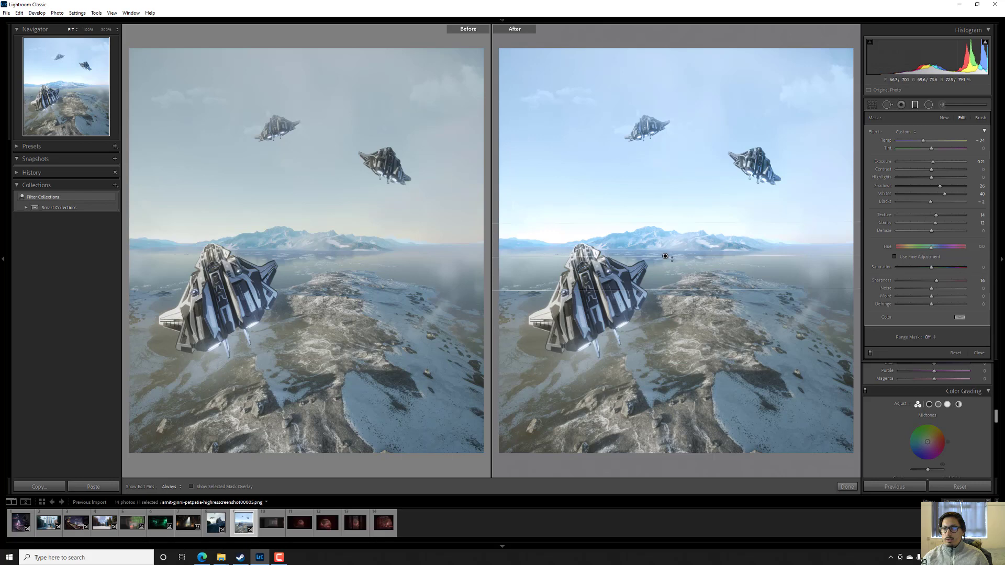
drag(665, 256, 670, 236)
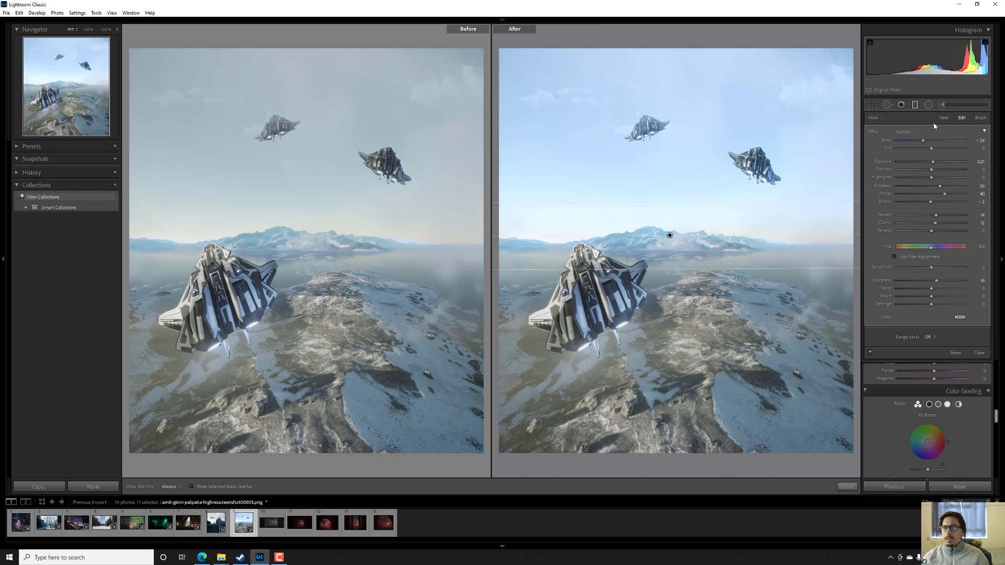
Add a second horizontal graduated filter covering the land of the coast image and move its centre down to the horizon
click(916, 106)
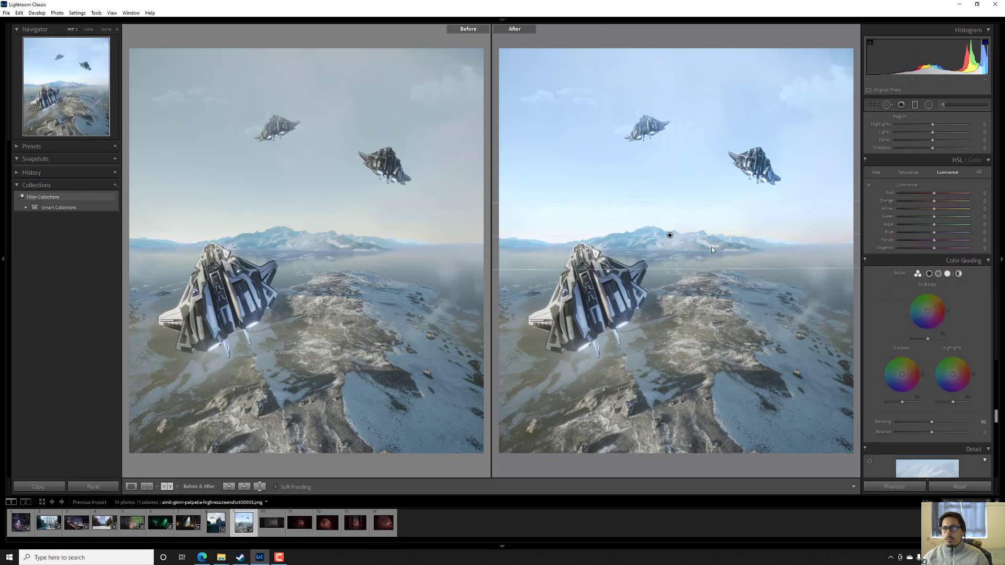
click(915, 105)
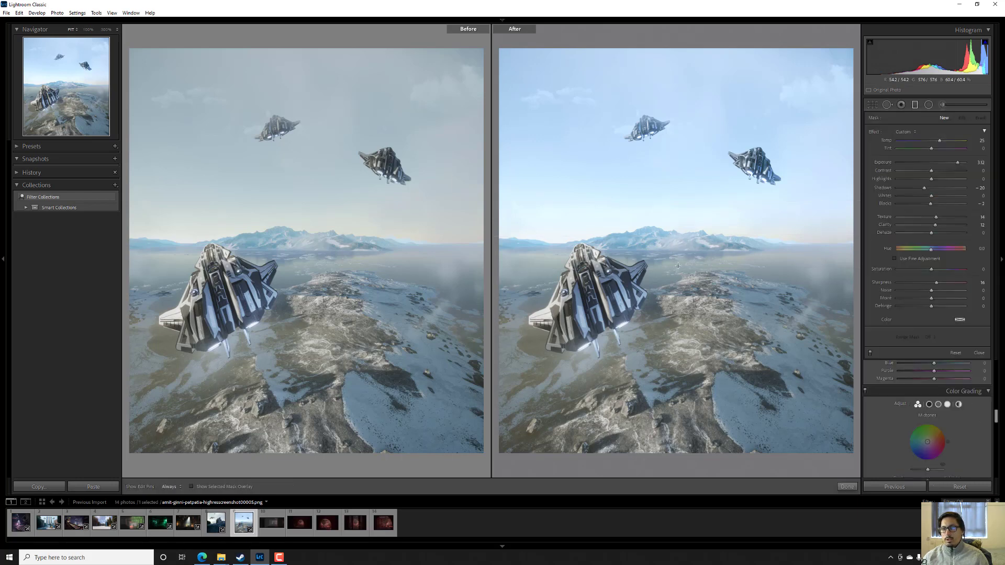
drag(659, 251, 658, 157)
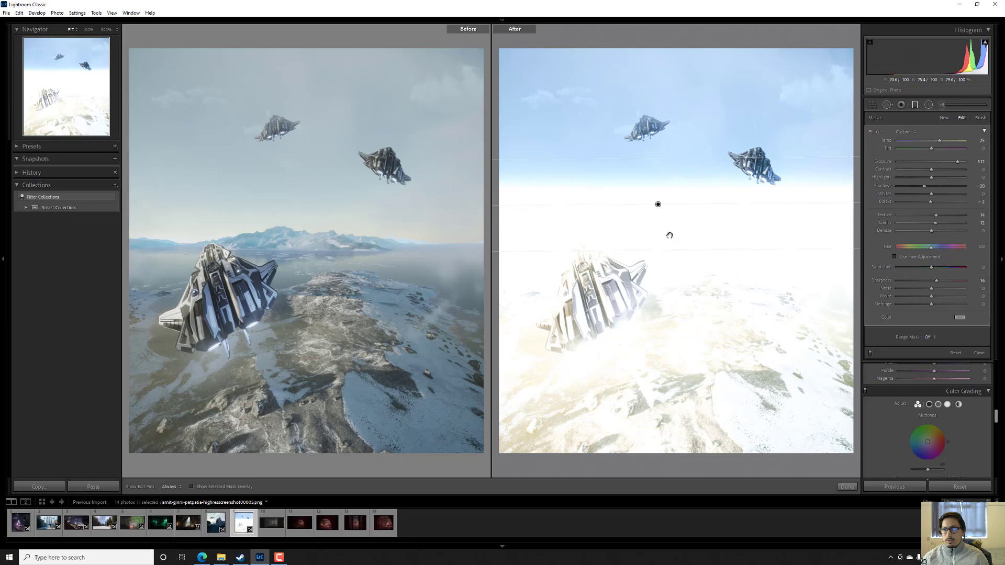
click(658, 204)
drag(659, 204, 659, 250)
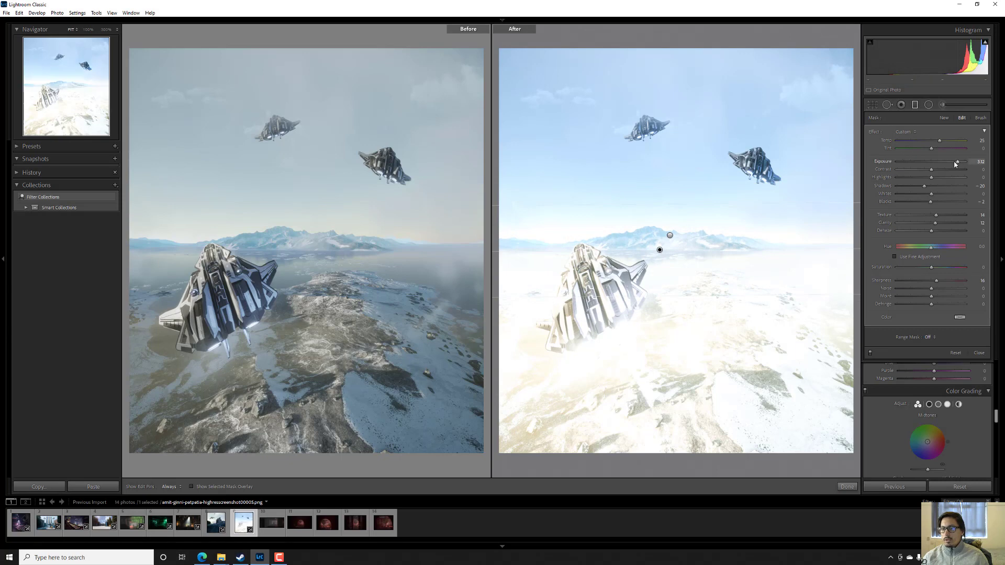
Set the land filter's exposure to 1.04, temperature to 18, tint to 9, highlights to −5, shadows to −49 and whites to −23
drag(958, 162, 943, 162)
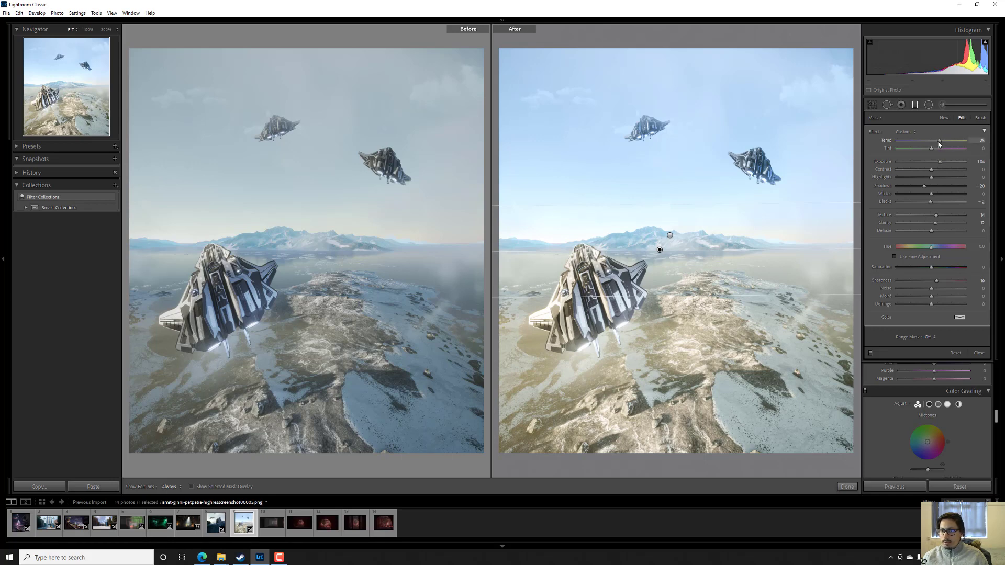
mouse_move(942, 145)
mouse_down()
mouse_move(925, 151)
mouse_move(935, 152)
mouse_up()
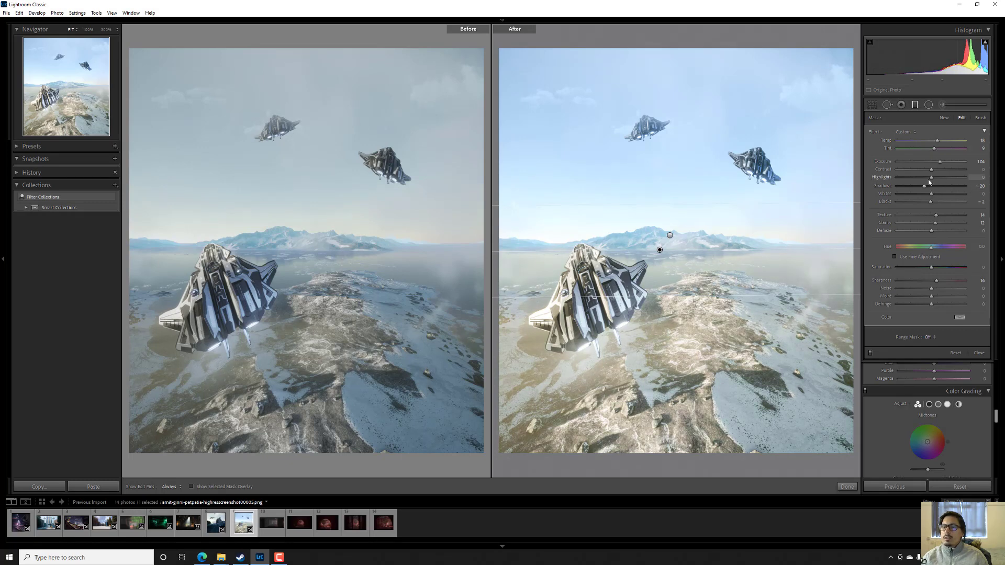
drag(934, 176, 925, 197)
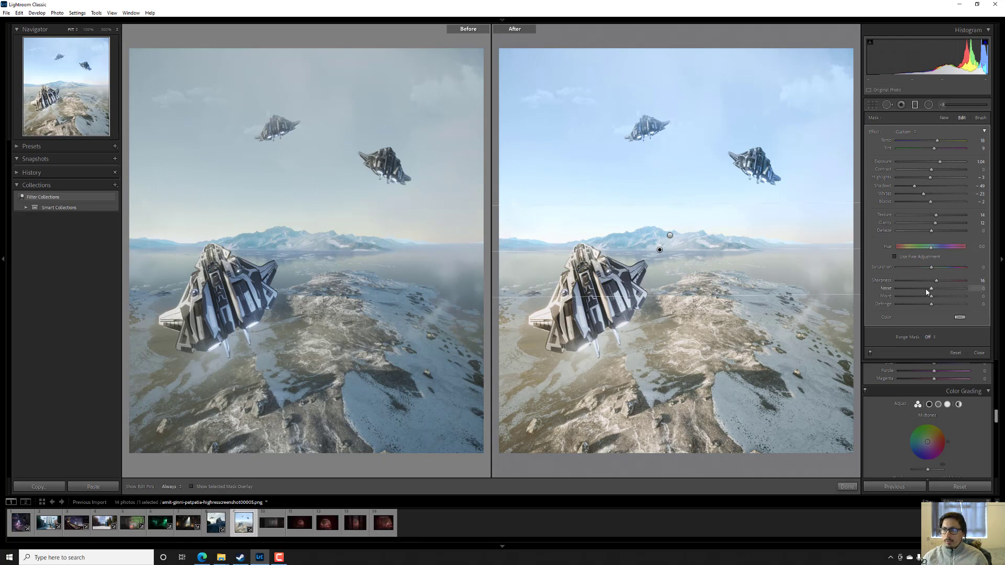
click(915, 105)
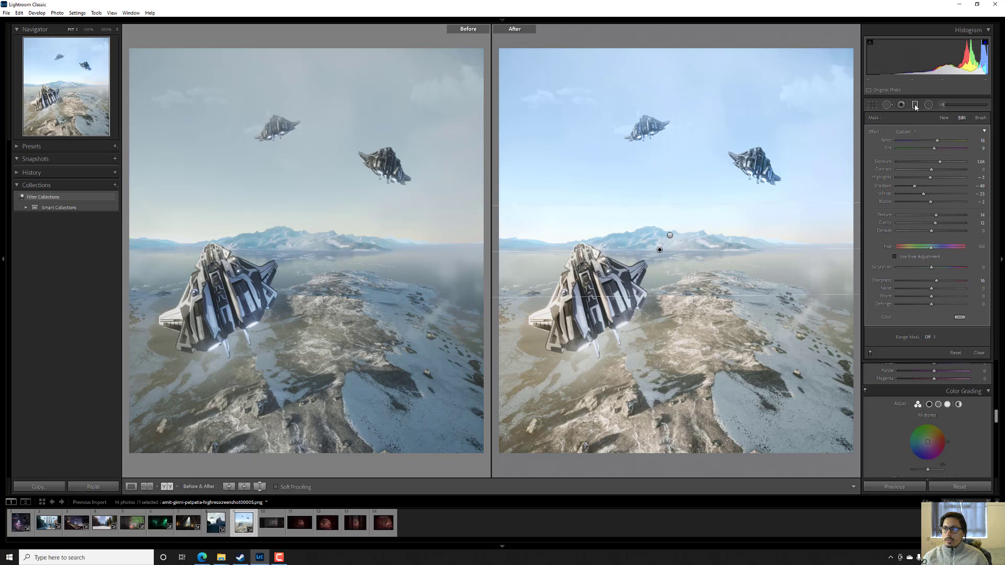
Lower the luminance of the coast image's shadows and midtones and slightly raise its highlight luminance in Color Grading
scroll(909, 253, down, 2)
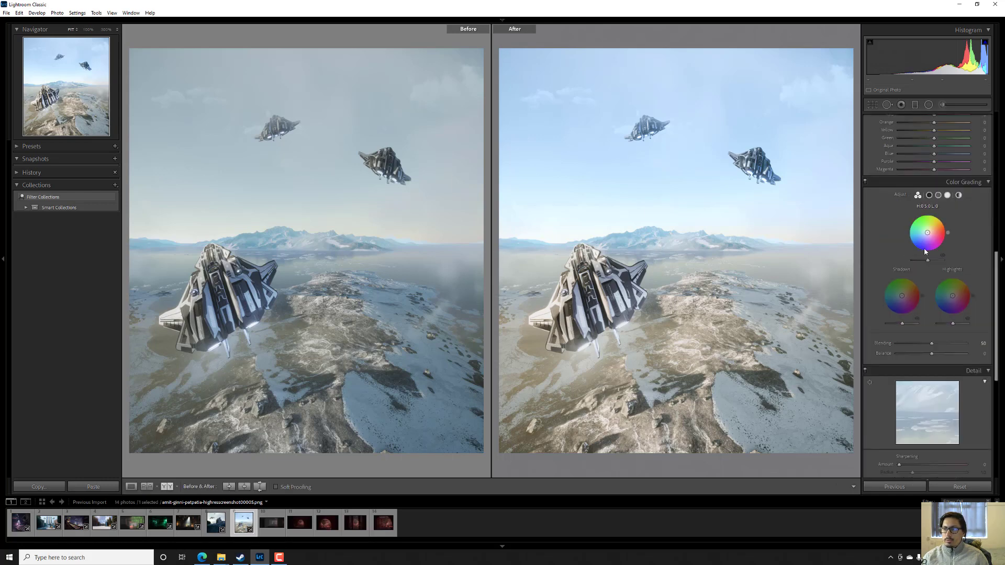
drag(904, 324, 896, 325)
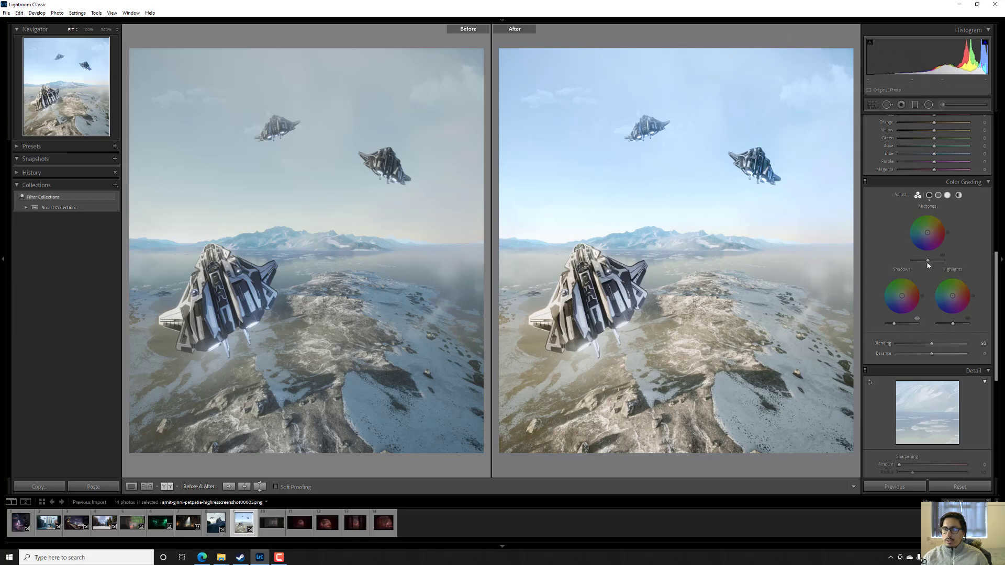
drag(926, 260, 924, 265)
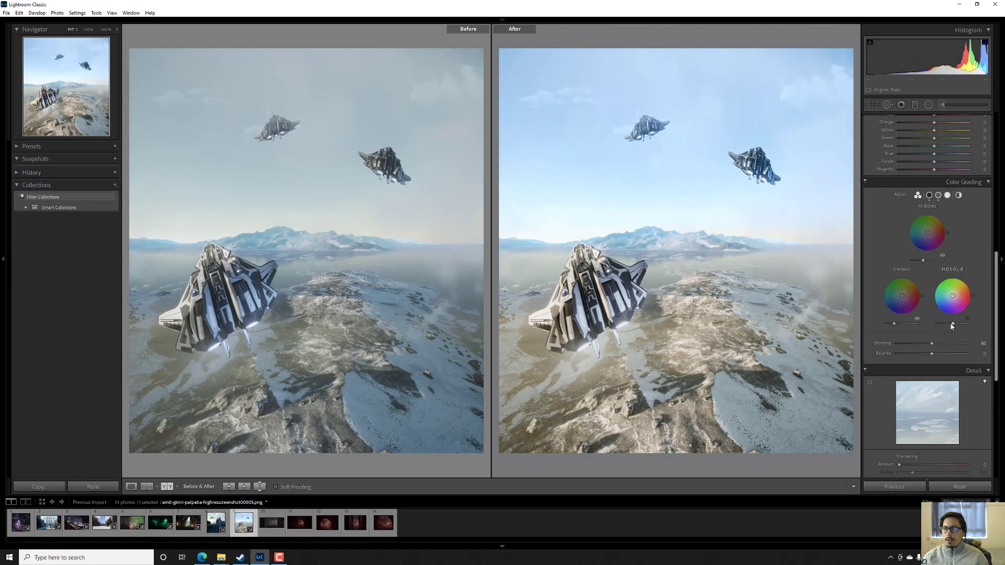
drag(953, 324, 956, 324)
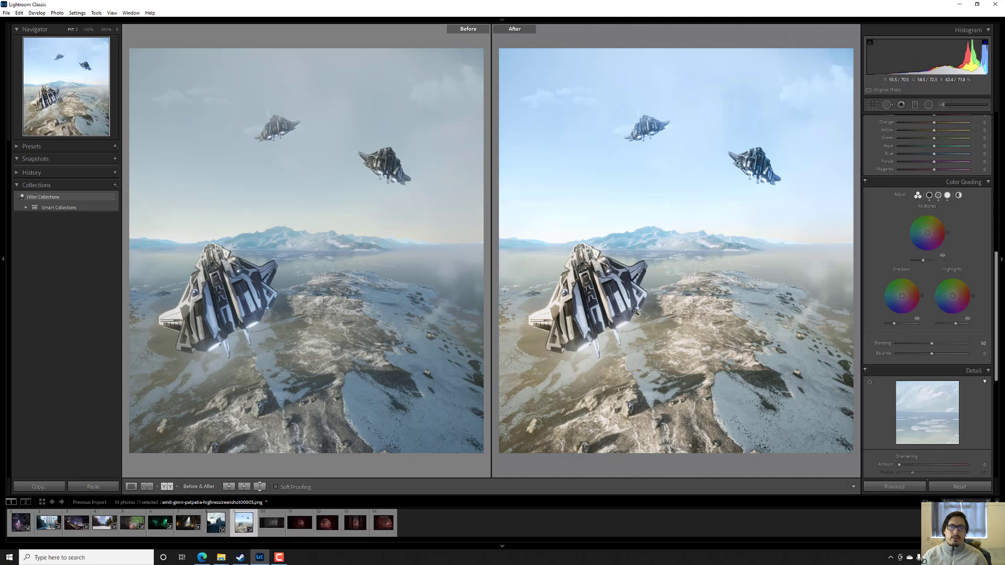
Open the dark corridor image and draw an elliptical radial filter around the statue
click(272, 523)
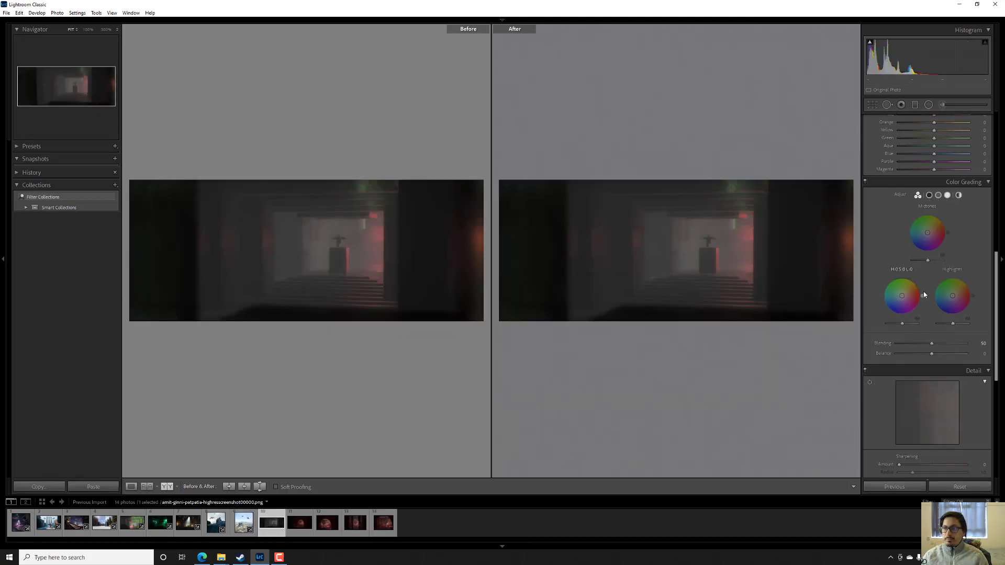
scroll(944, 229, up, 3)
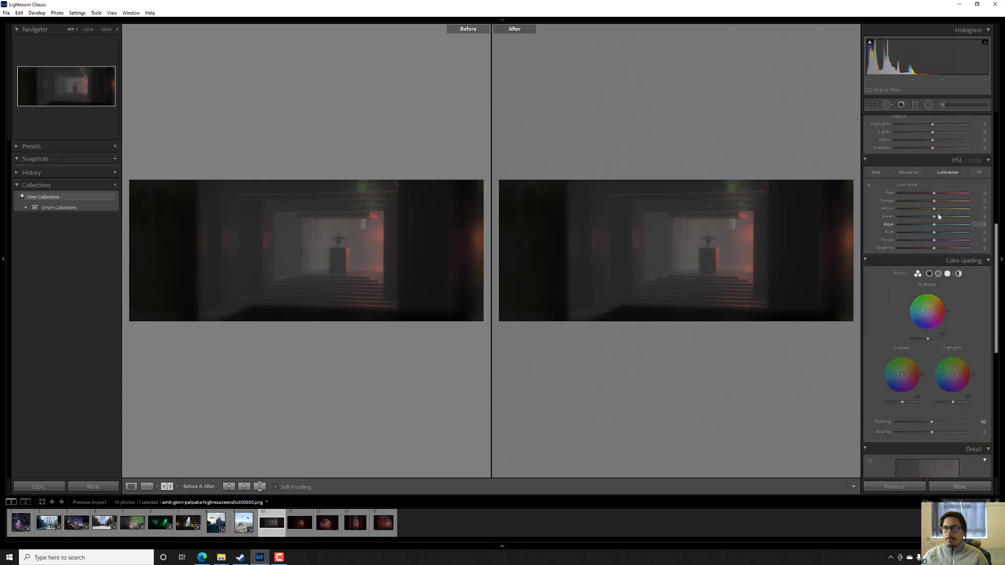
click(929, 104)
drag(702, 249, 758, 210)
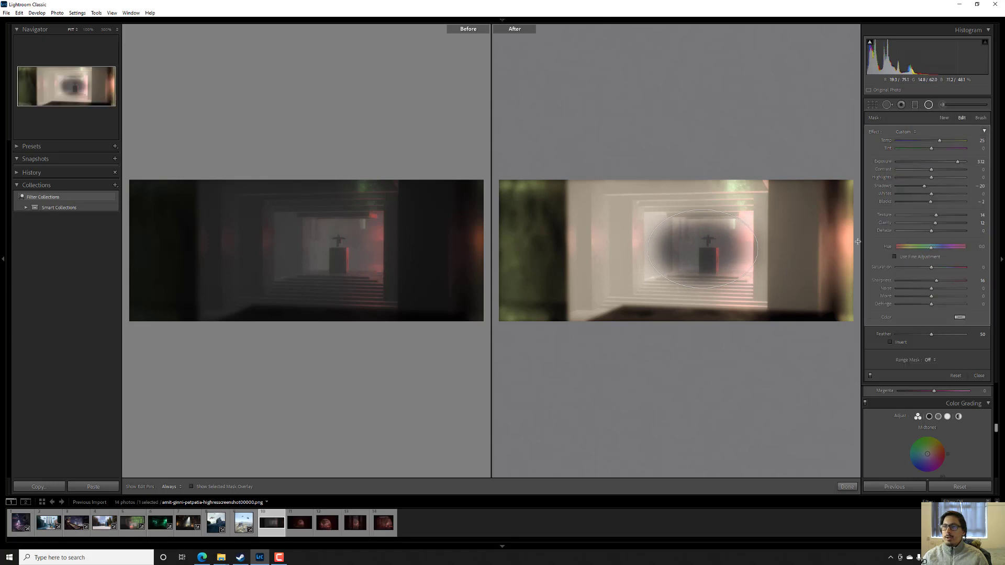
Set the corridor radial filter's exposure to 0.53, shadows to 46, whites to 46 and blacks to −31
drag(944, 159, 923, 217)
click(947, 195)
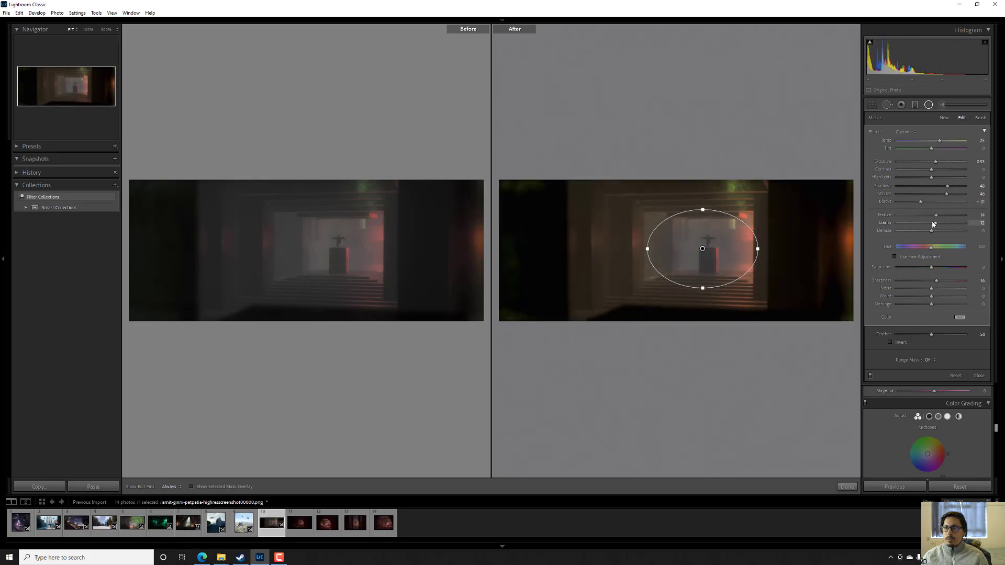
click(930, 107)
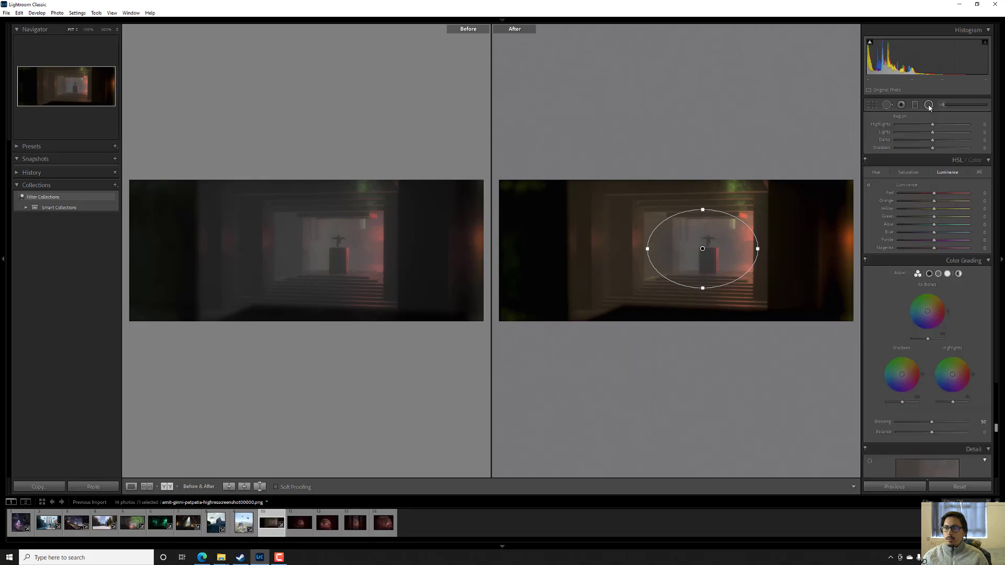
Set the corridor image's color grading luminance to 37 for midtones, 55 for highlights and −37 for shadows
scroll(928, 301, down, 2)
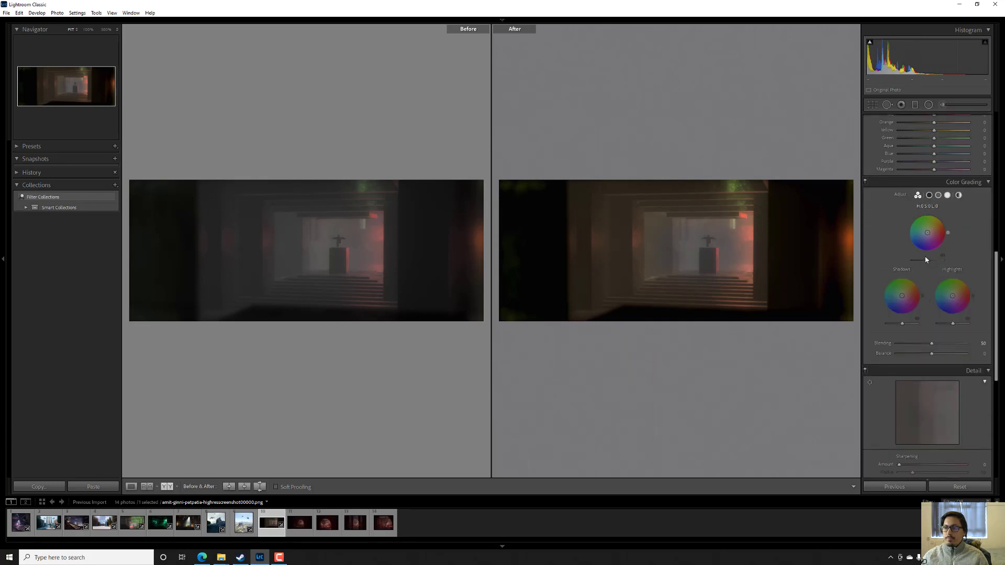
drag(929, 262, 935, 264)
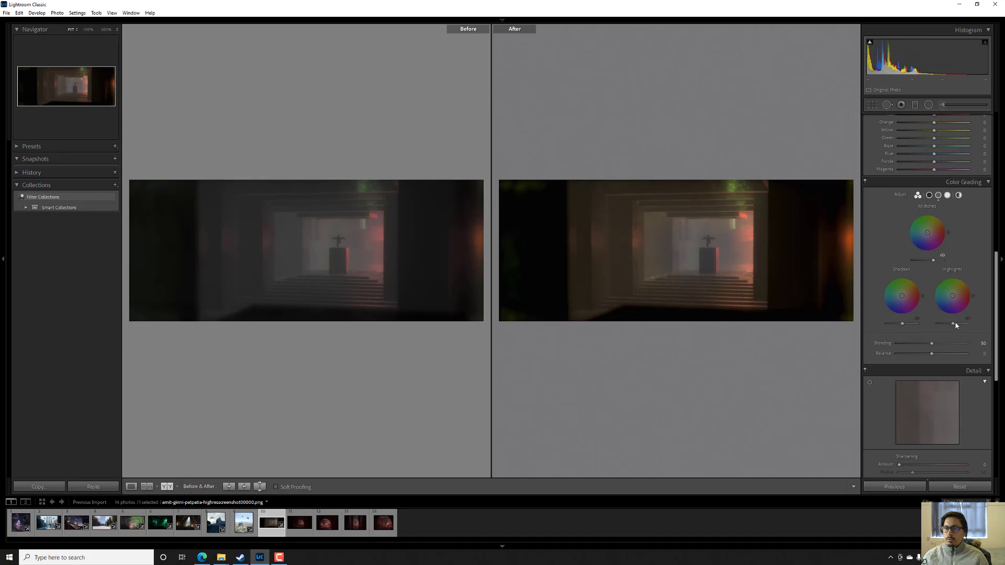
drag(953, 324, 964, 324)
drag(902, 324, 895, 326)
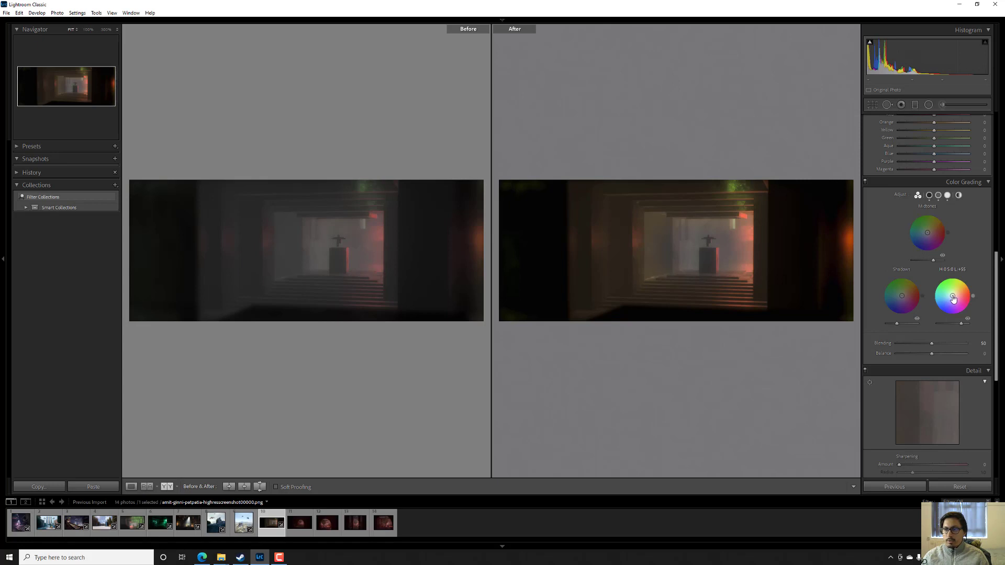
Tint the corridor image's highlights slightly red, its midtones green and its shadows slightly cyan
drag(954, 298, 958, 295)
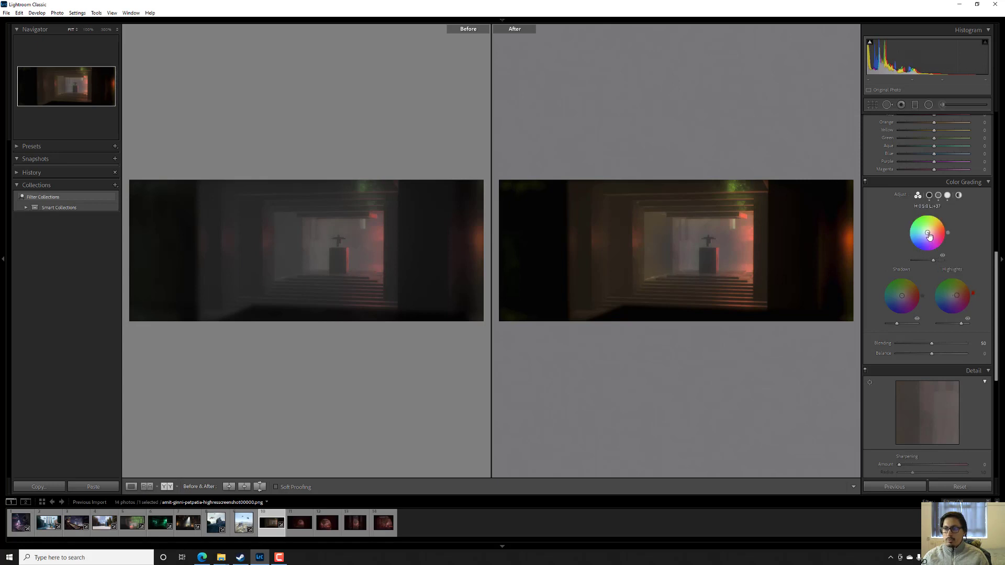
drag(929, 237, 927, 232)
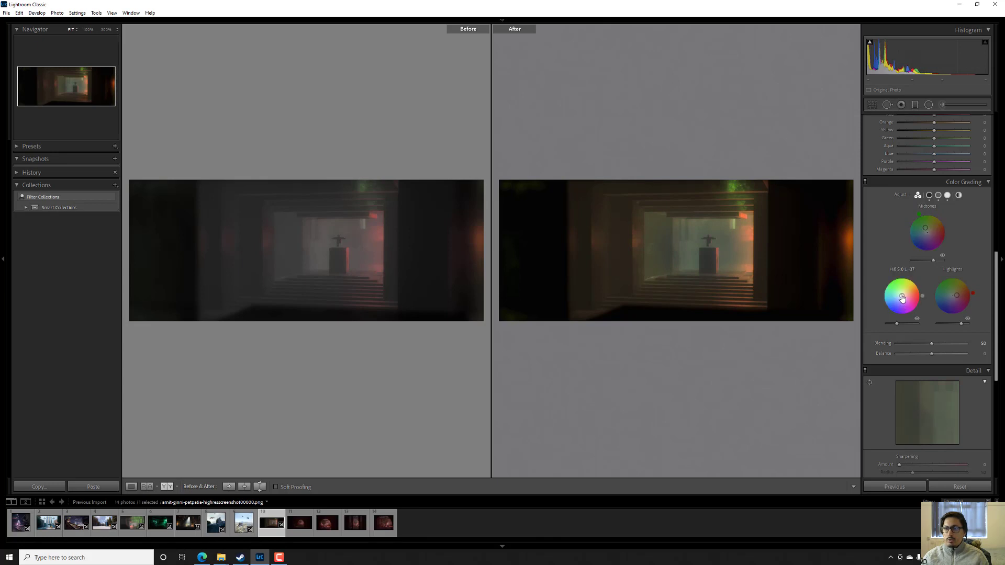
drag(903, 298, 900, 296)
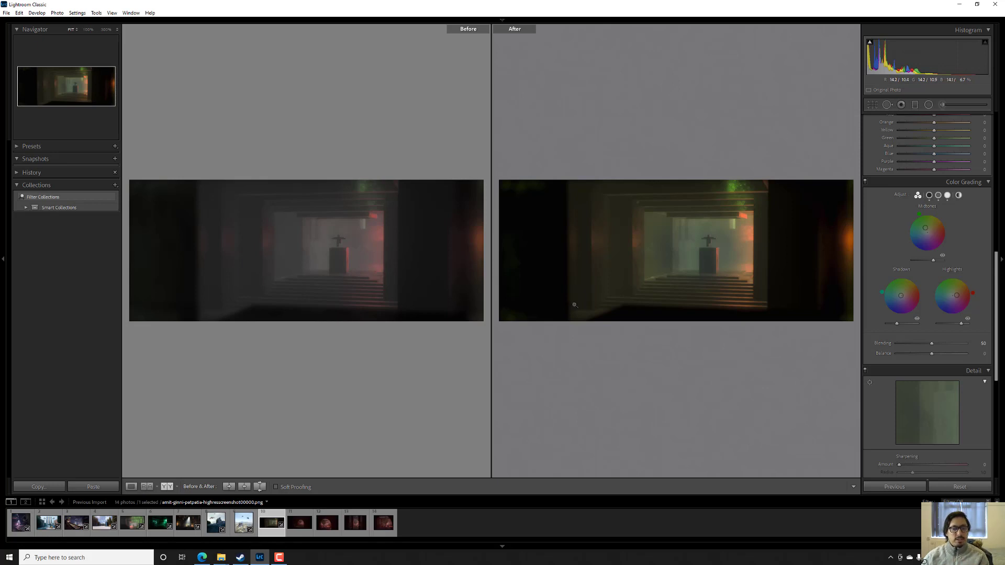
Open the image of the tree beyond the red archway and set shadows to +82, whites to +33 and blacks to +59
click(308, 525)
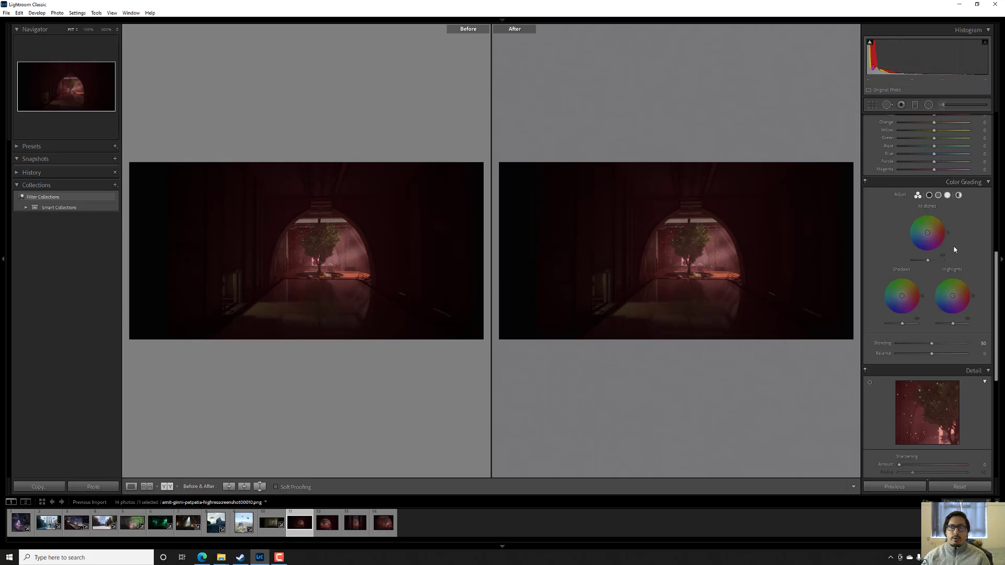
scroll(954, 249, up, 10)
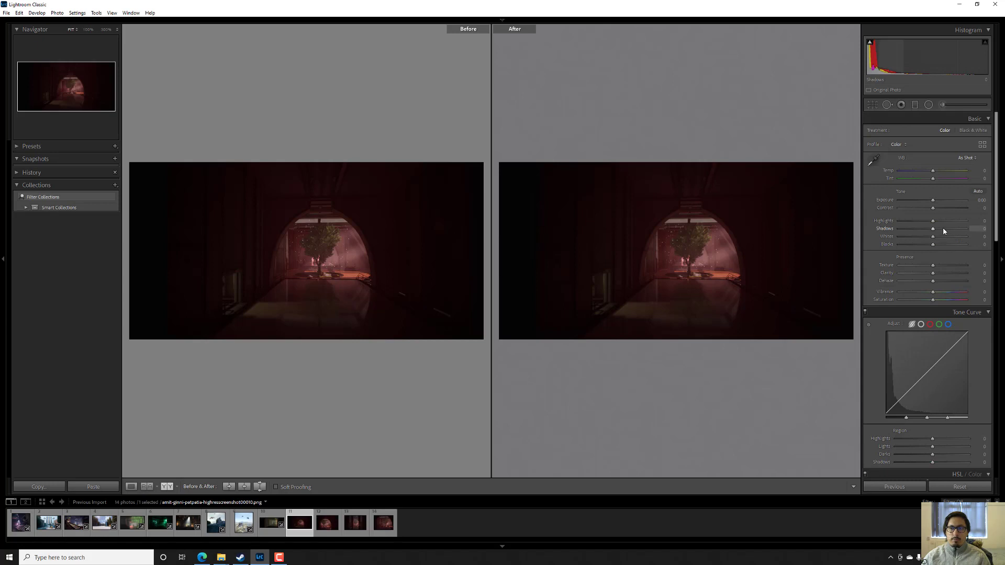
mouse_move(945, 231)
mouse_down()
mouse_move(970, 232)
mouse_move(961, 230)
mouse_up()
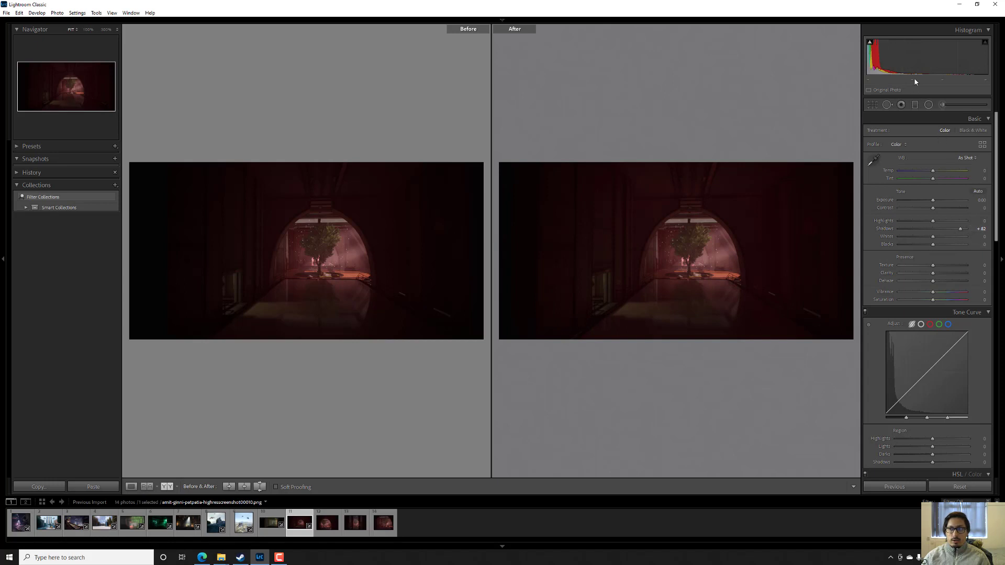
drag(933, 236, 940, 238)
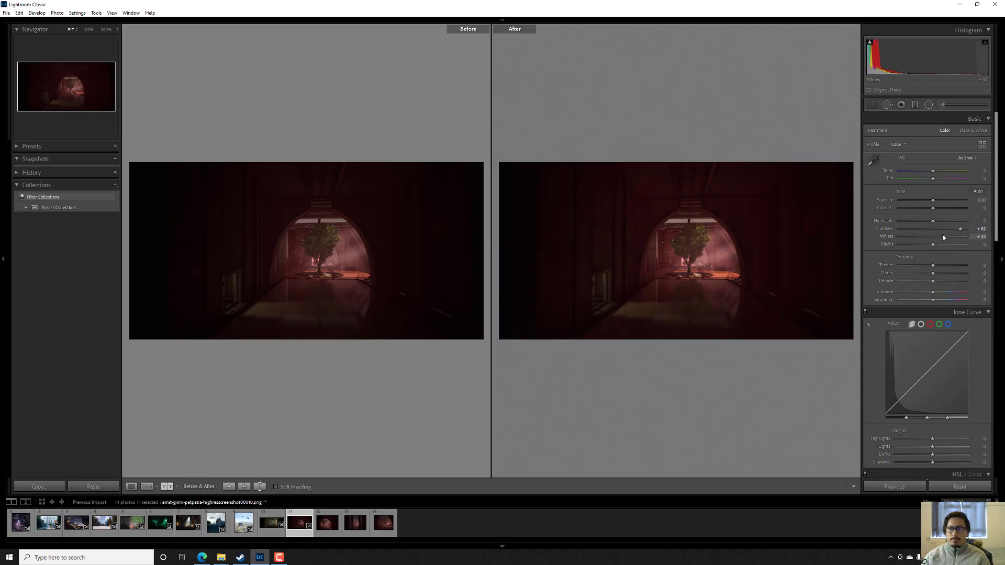
click(941, 244)
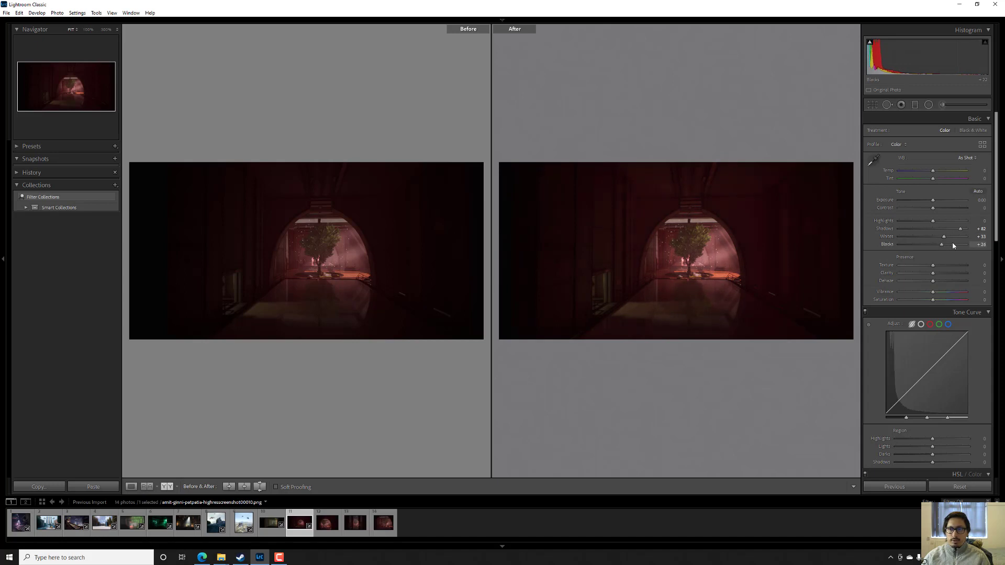
drag(953, 246, 954, 245)
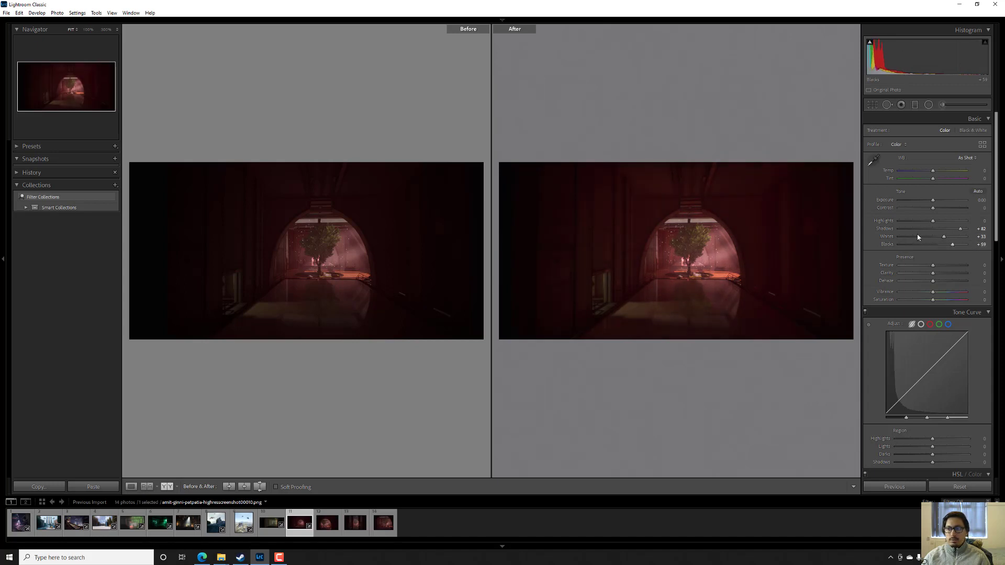
Grade the archway image's shadows teal with slightly lower luminance, and its midtones orange-red with slightly higher luminance
scroll(919, 237, down, 3)
scroll(918, 237, down, 6)
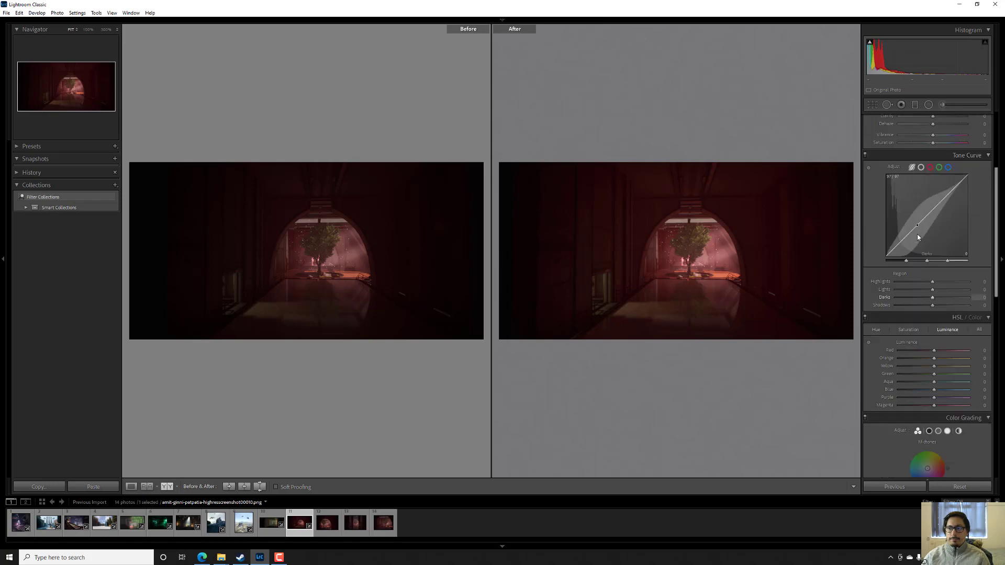
scroll(917, 234, down, 3)
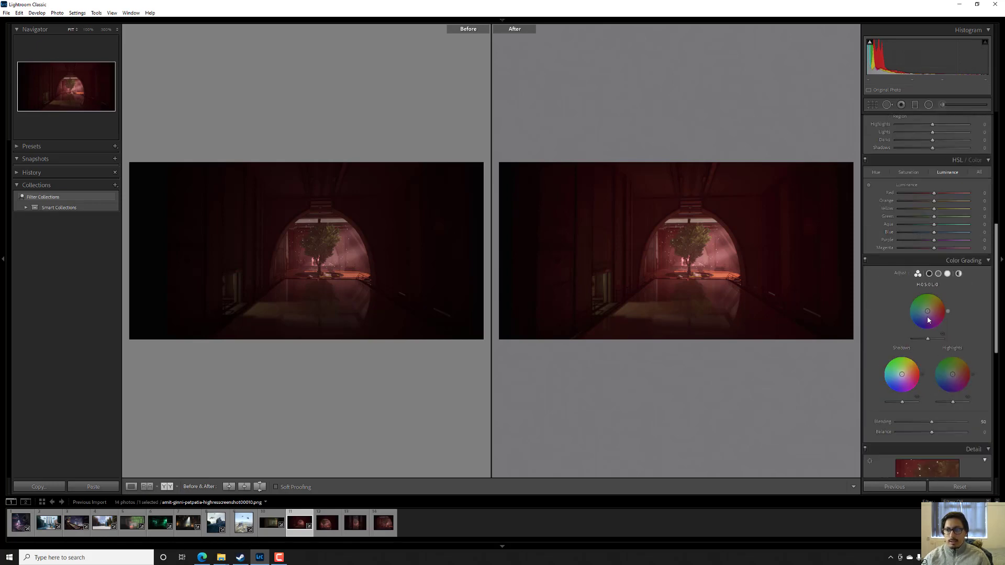
mouse_move(901, 393)
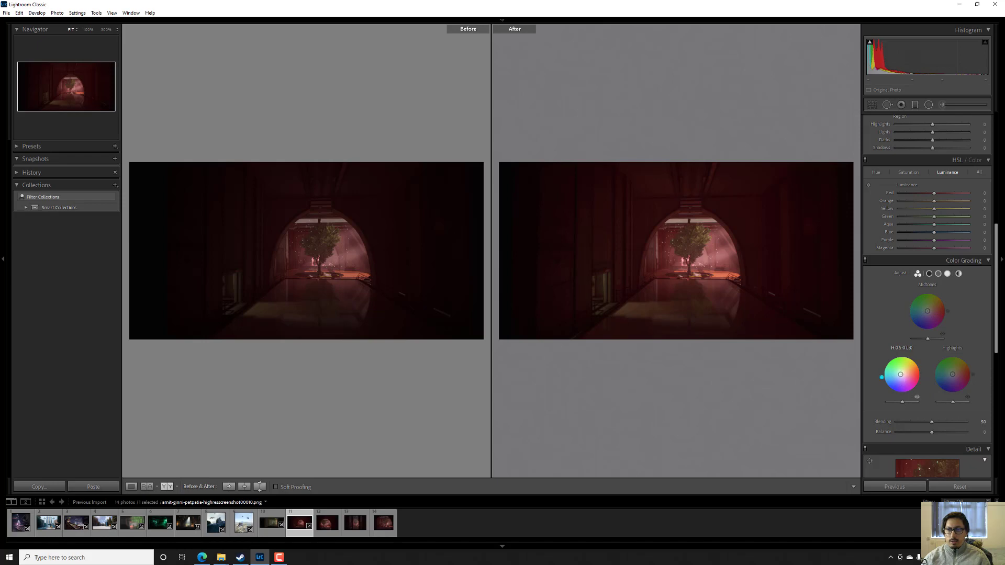
drag(901, 374, 898, 376)
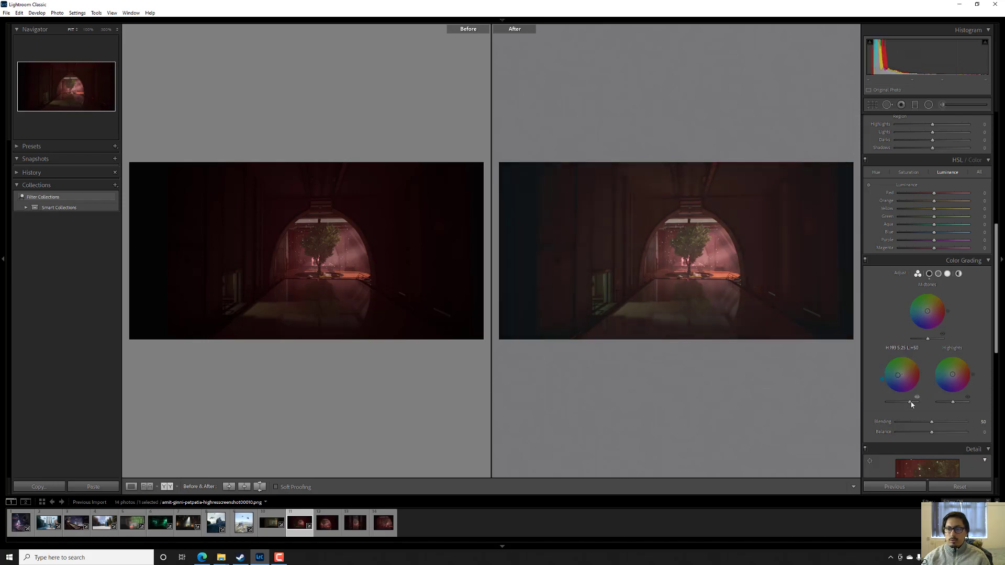
drag(907, 402, 911, 401)
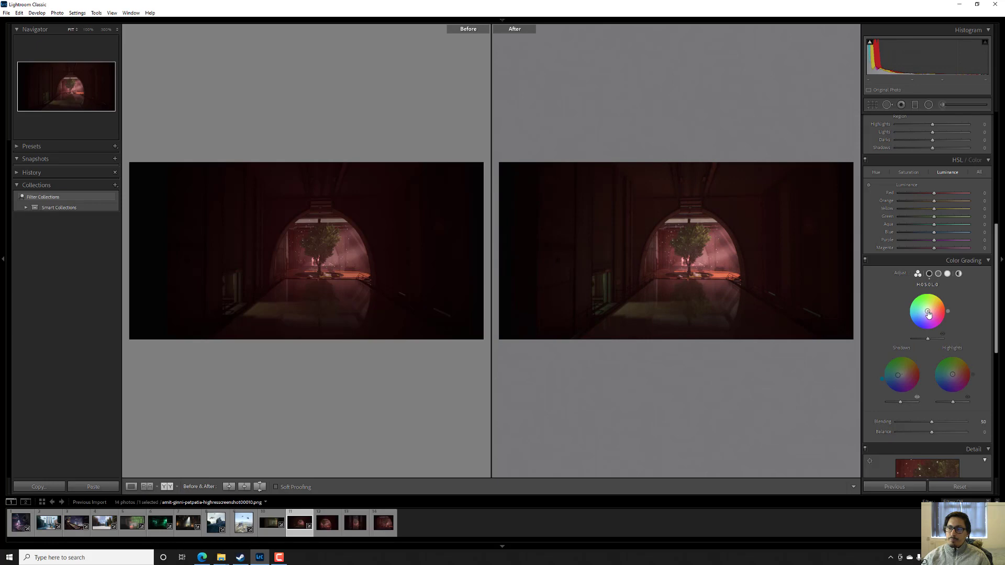
mouse_move(929, 313)
mouse_down()
mouse_move(935, 308)
mouse_move(933, 341)
mouse_up()
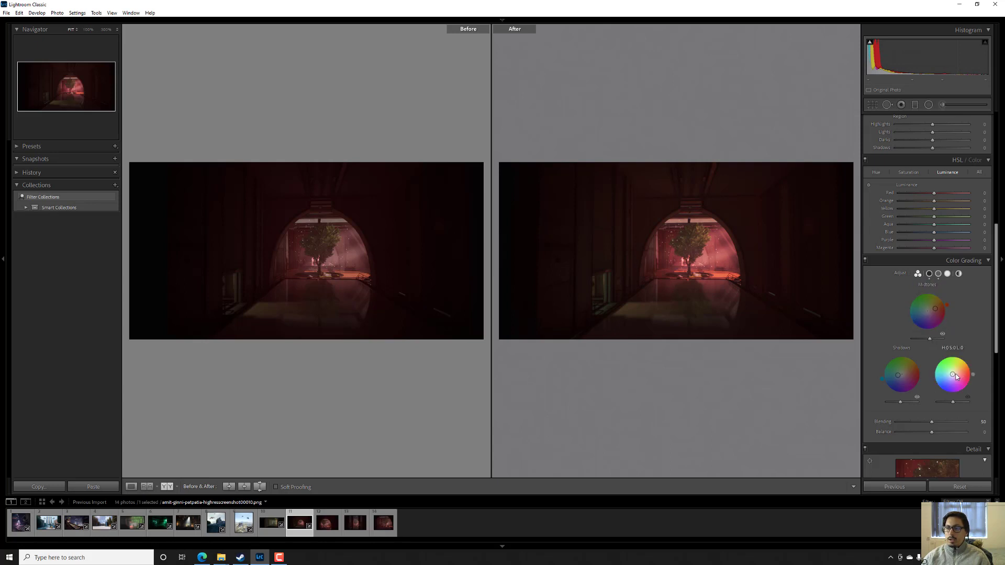
Raise the highlights luminance slightly in the archway image's color grading
drag(956, 376, 959, 402)
key(ctrl+z)
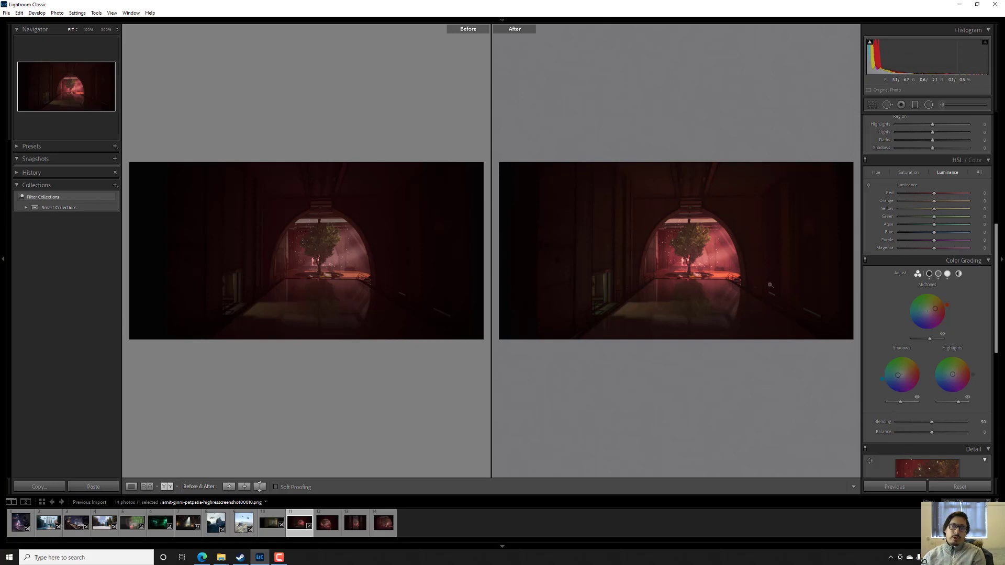
Open the closer image of the tree inside the red arch, brighten its tones and adjust its midtone and shadow luminance
click(324, 530)
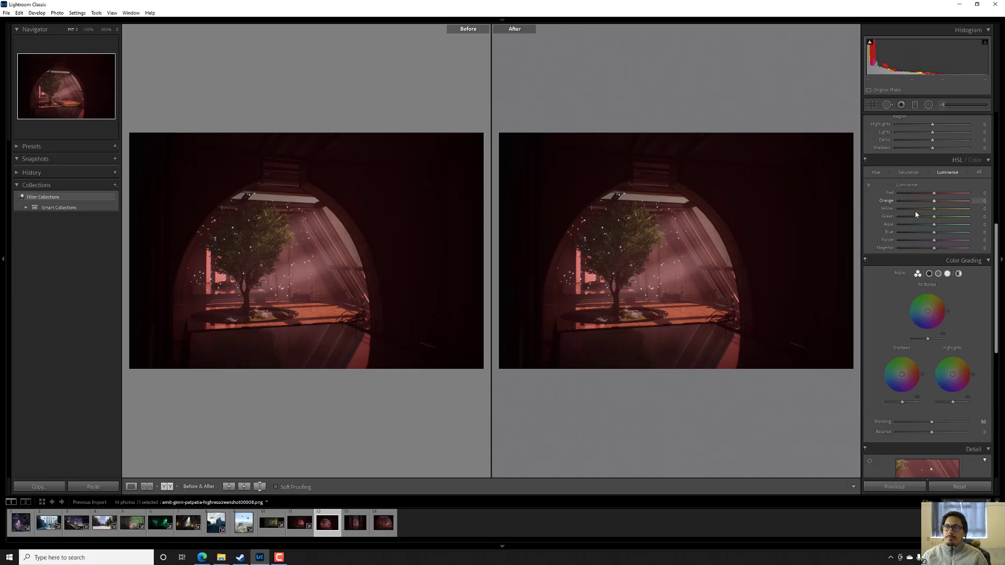
drag(927, 57, 950, 57)
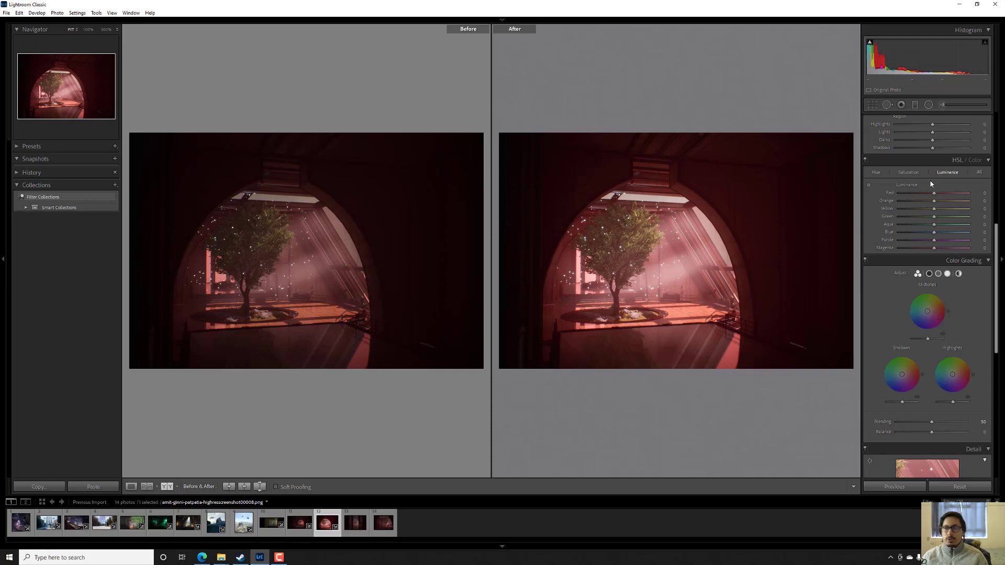
scroll(930, 189, down, 3)
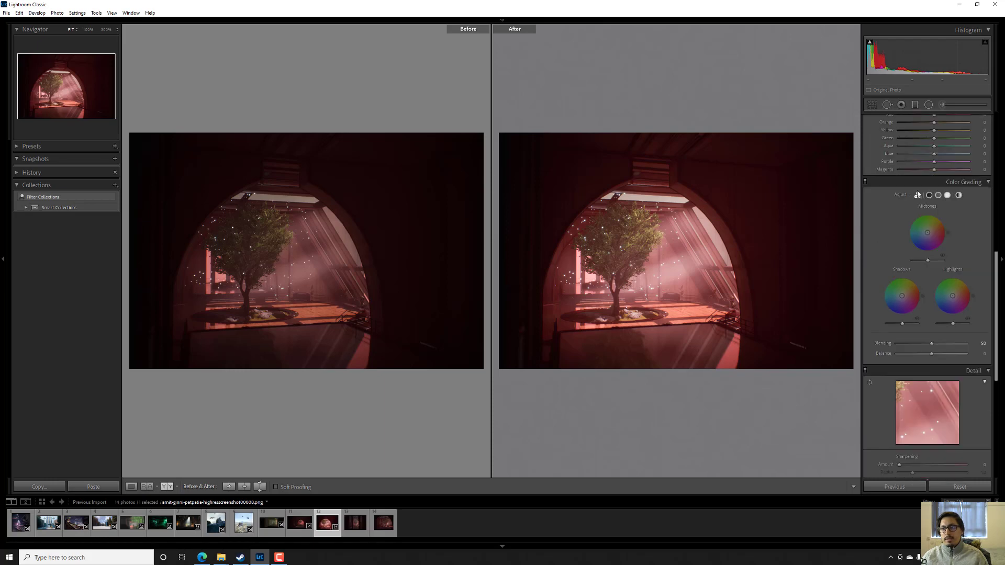
mouse_move(928, 260)
mouse_down()
mouse_move(917, 260)
mouse_move(929, 260)
mouse_up()
drag(903, 323, 959, 326)
Open the image of the tree seen through the tall dark window bars and brighten its tones strongly
key(Right)
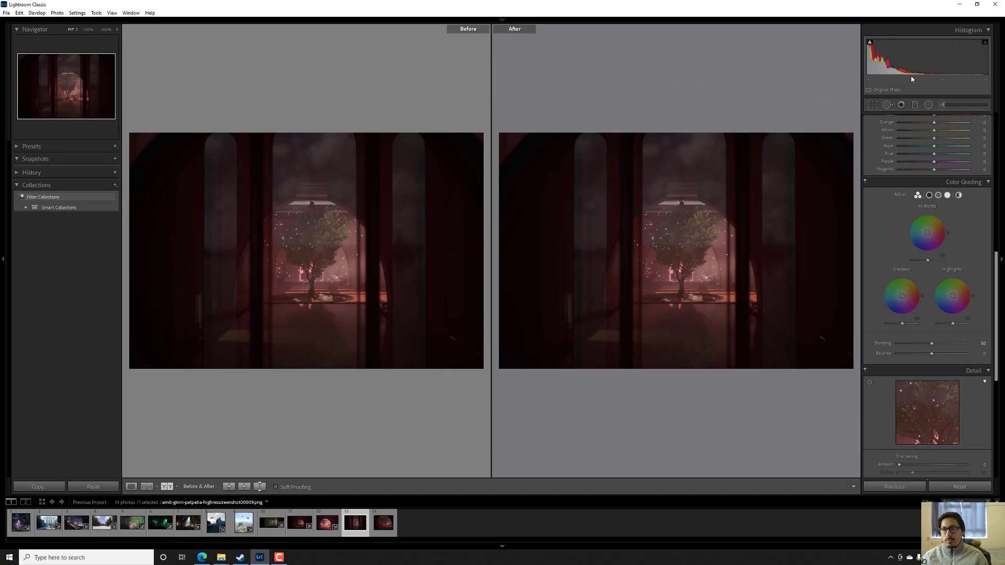
mouse_move(911, 79)
mouse_down()
mouse_move(942, 79)
mouse_move(917, 79)
mouse_up()
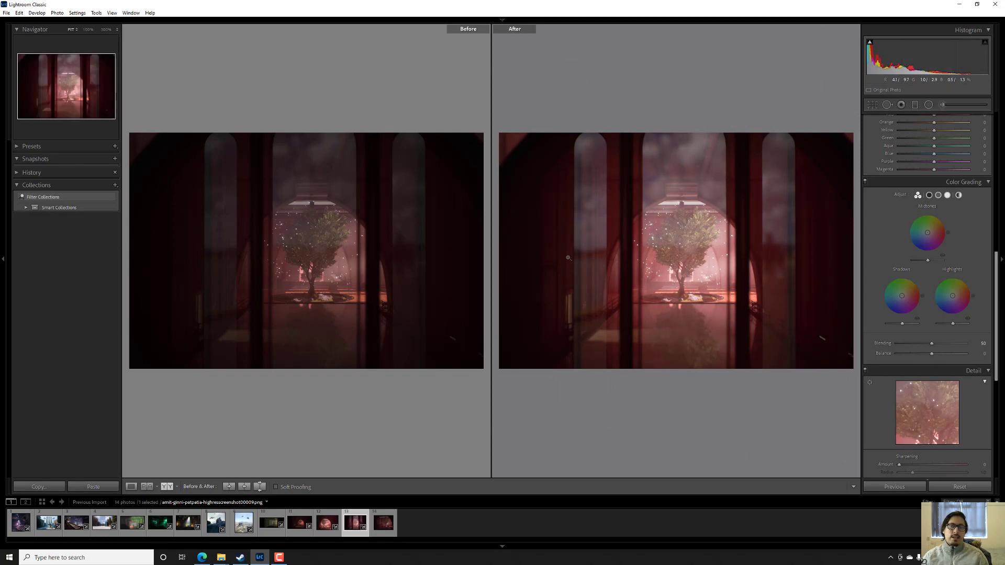
Add an inverted radial filter around the tree in the last image, with exposure 0.53 and temperature 9
click(382, 523)
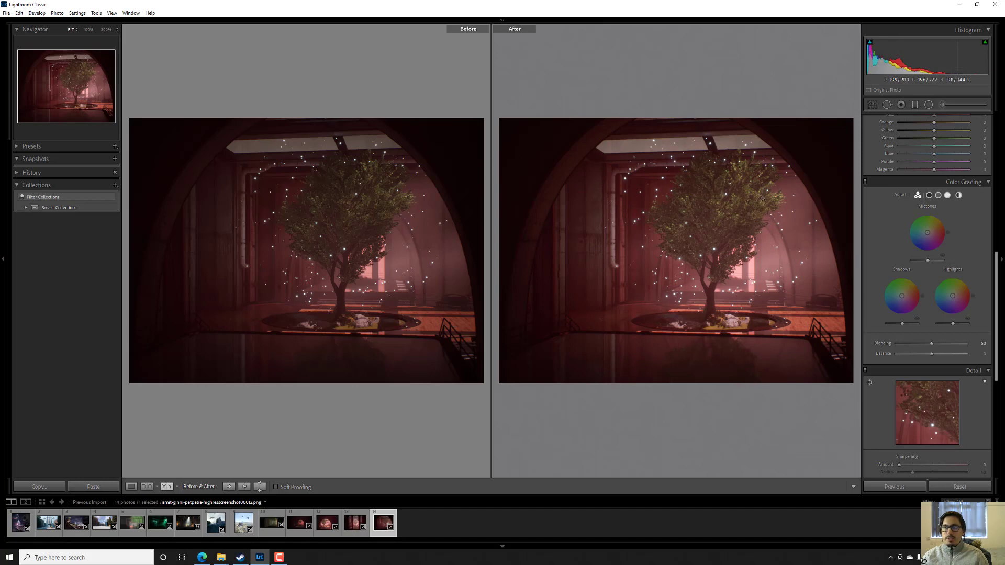
key(shift+m)
drag(693, 241, 796, 133)
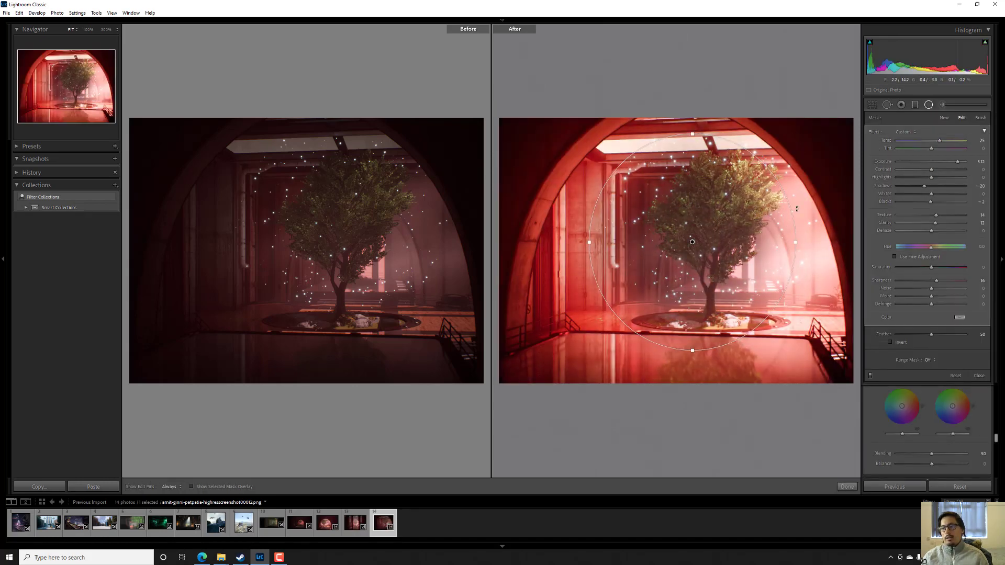
click(896, 343)
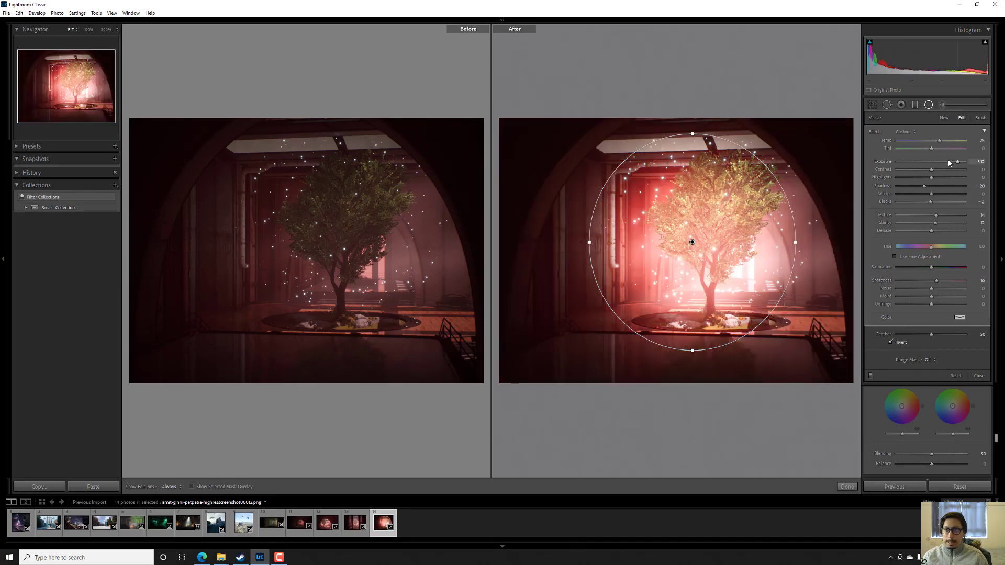
drag(949, 163, 934, 142)
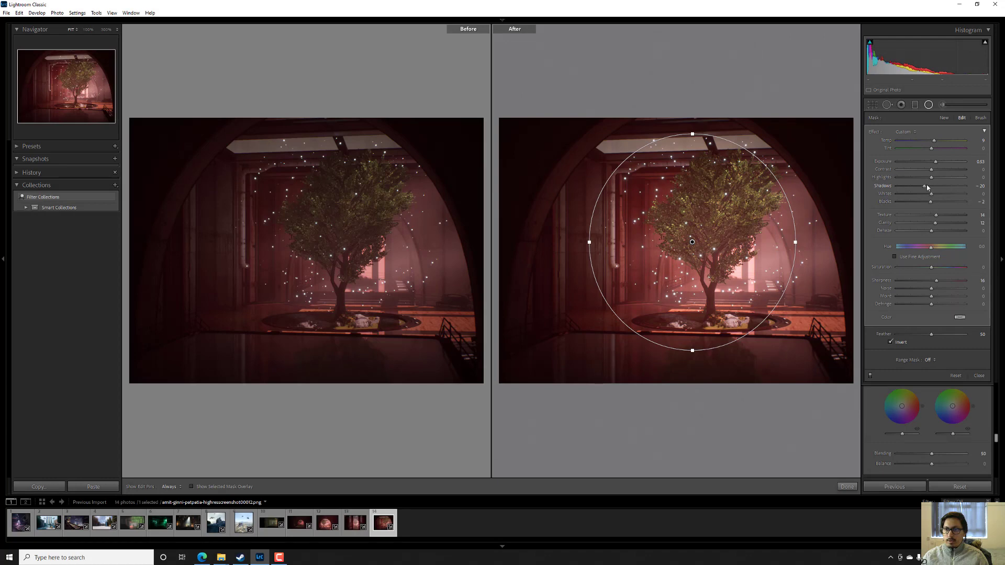
Set the radial filter's shadows to −10, whites to 32 and blacks to −39, and finish editing the filter
drag(925, 186, 918, 210)
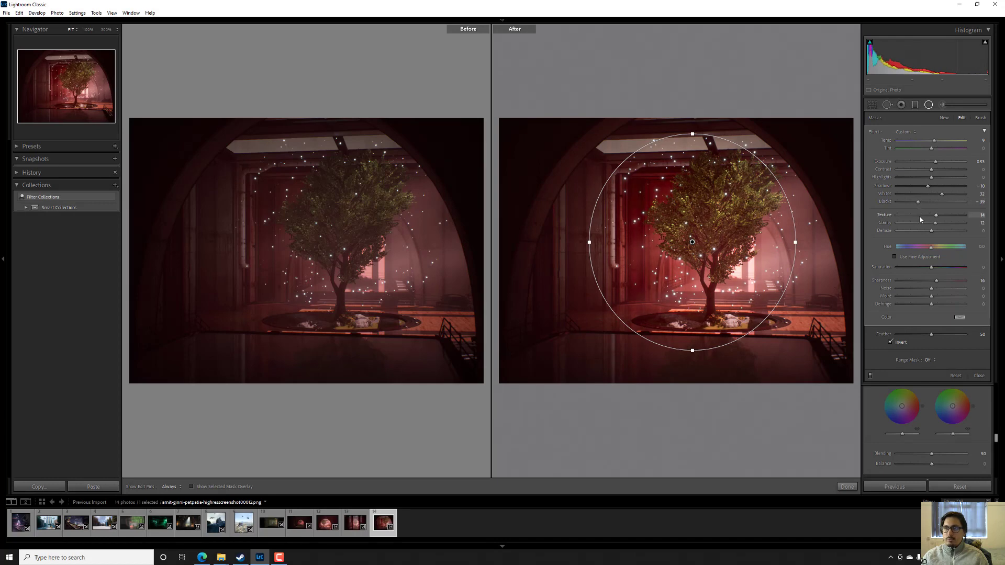
click(929, 106)
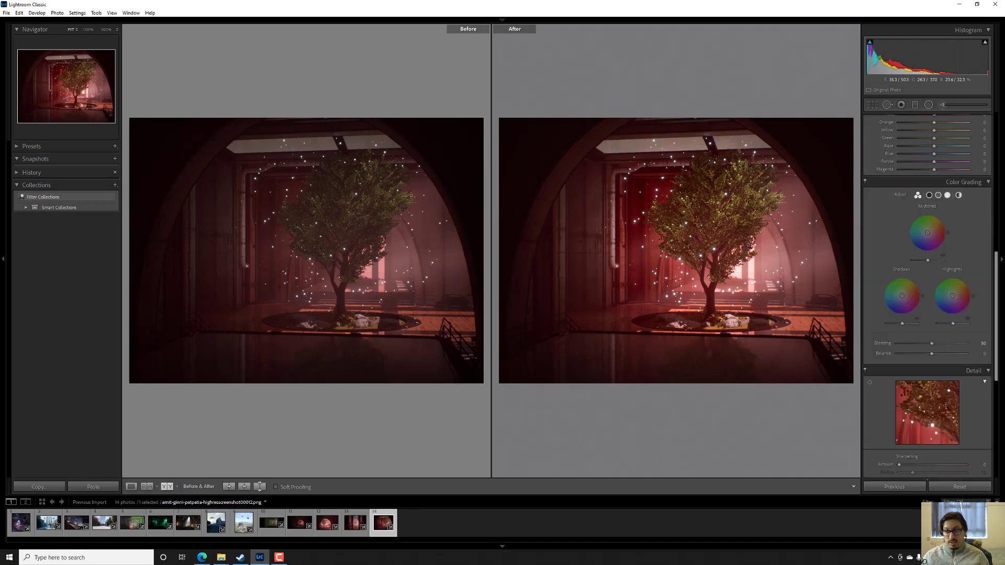
Undo the radial filter's blacks, whites and shadows adjustments
key(ctrl+z)
key(ctrl+z)
key(ctrl+z)
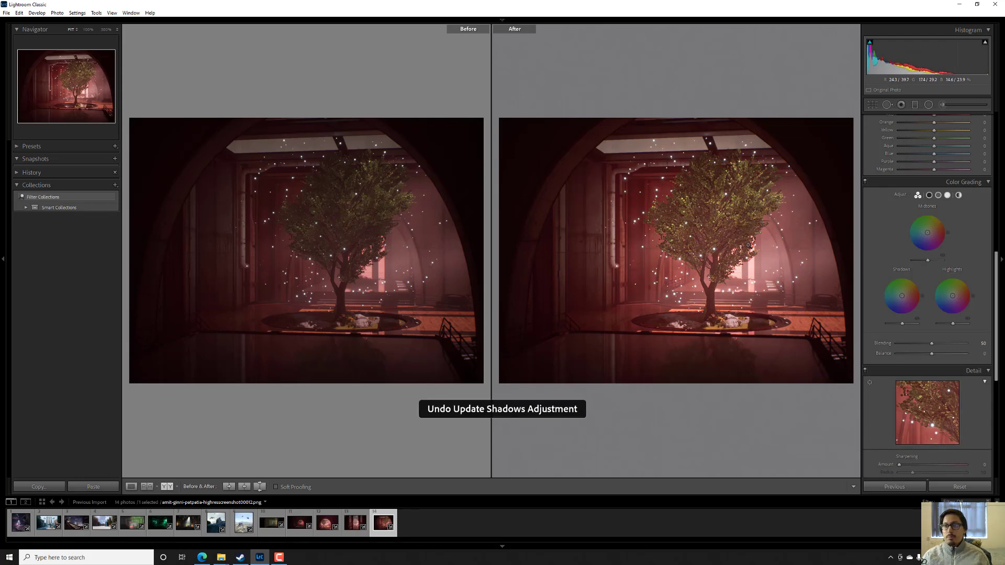